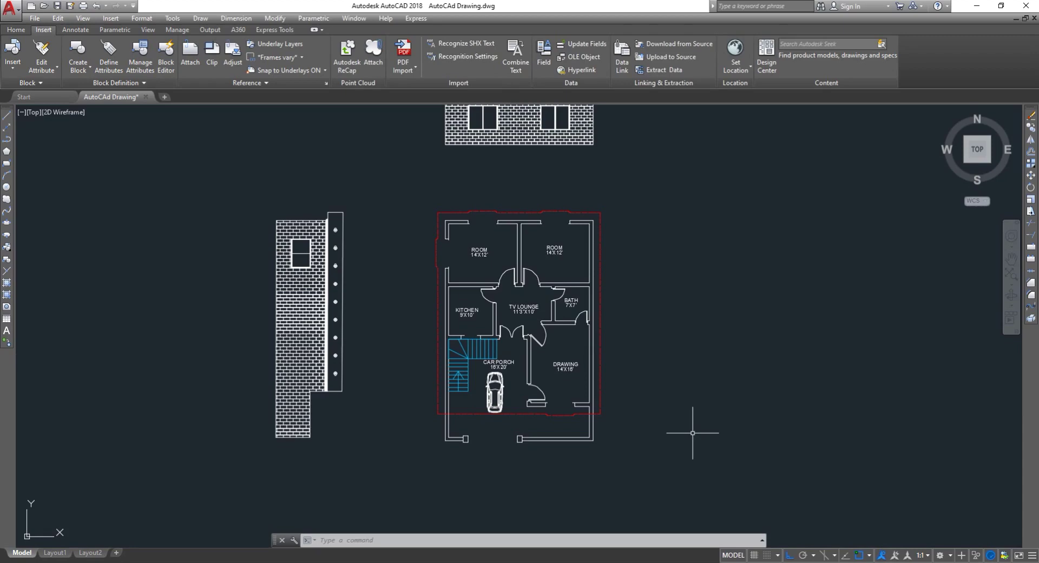
Step: Zoom in and out to review the three elevations drawn around the floor plan
scroll(674, 430, down, 2)
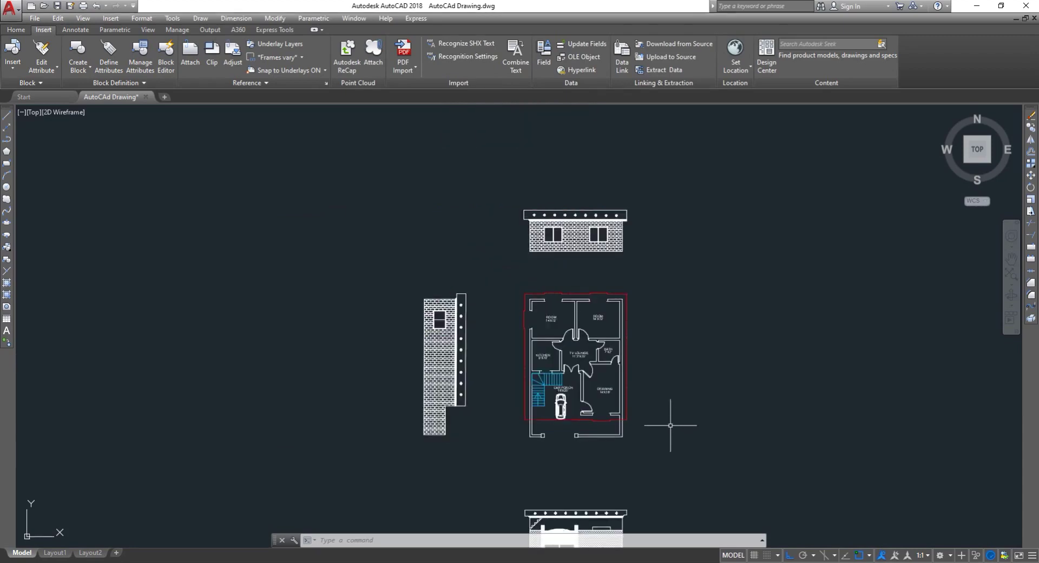
scroll(648, 457, up, 2)
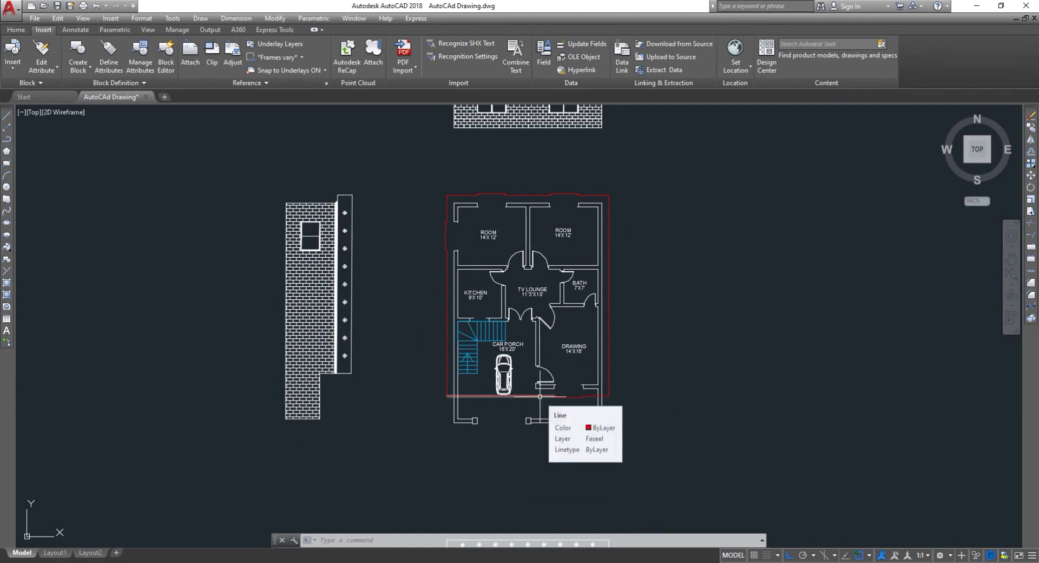
key(Escape)
key(Escape)
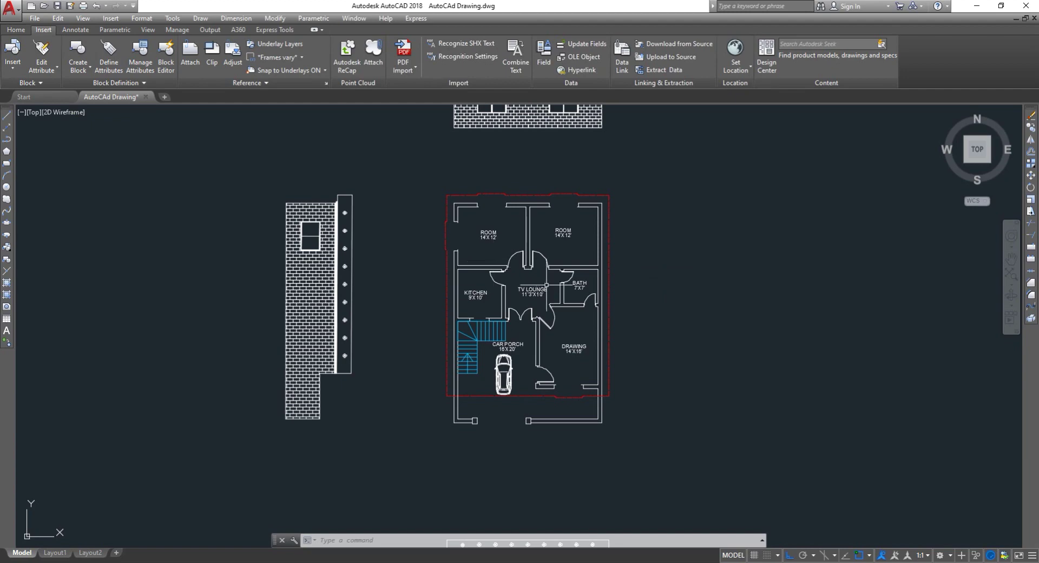
scroll(555, 319, up, 4)
scroll(554, 323, down, 5)
scroll(520, 358, up, 5)
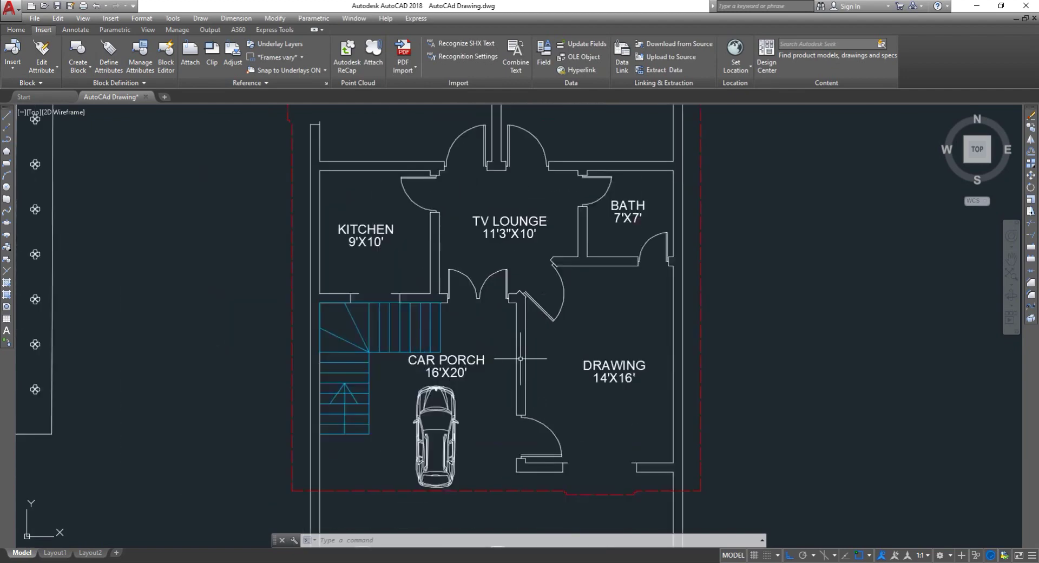
scroll(520, 358, down, 2)
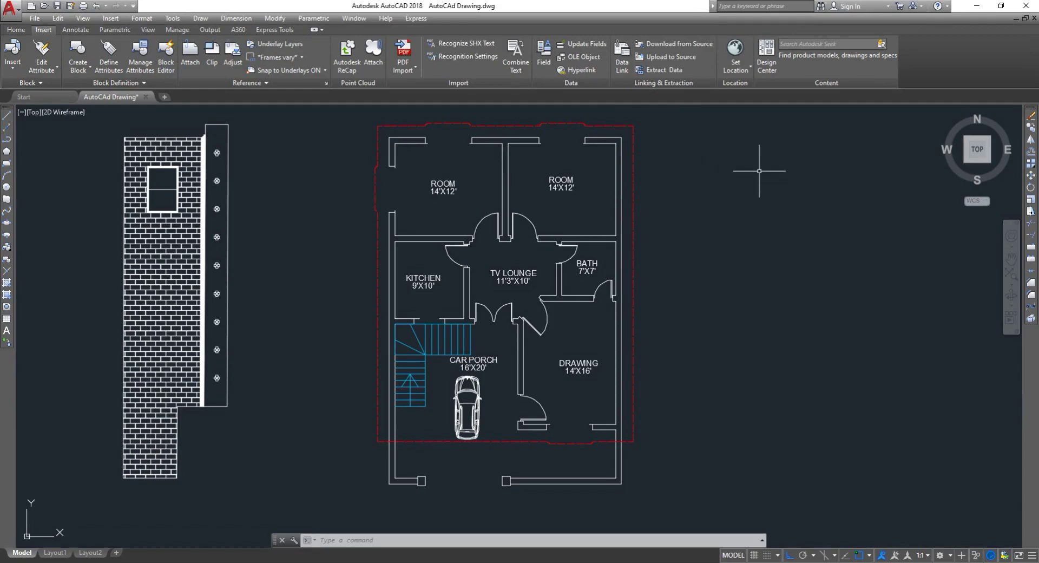
scroll(658, 303, down, 4)
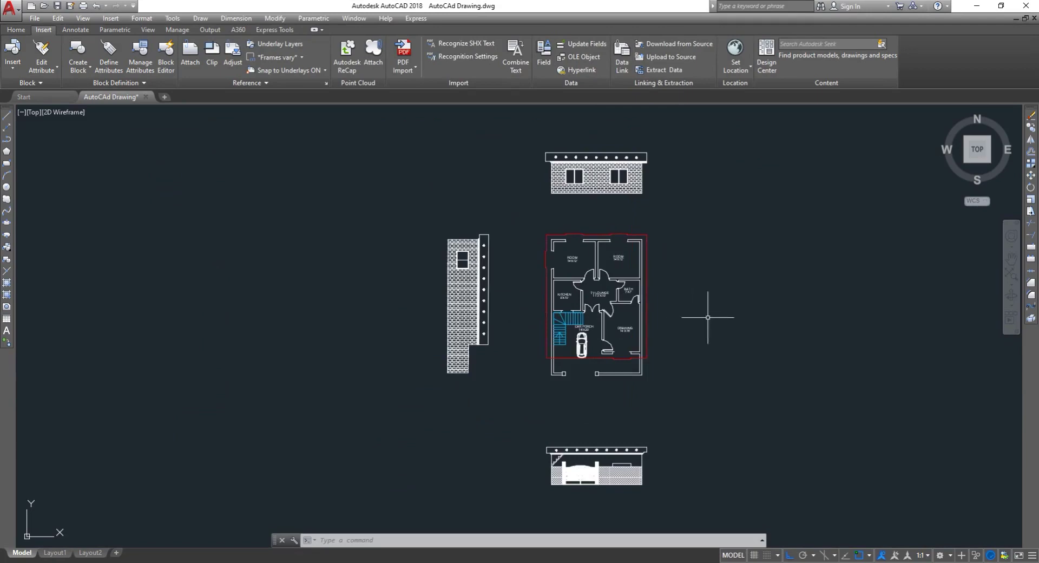
scroll(704, 303, up, 2)
scroll(606, 286, up, 2)
scroll(503, 297, down, 4)
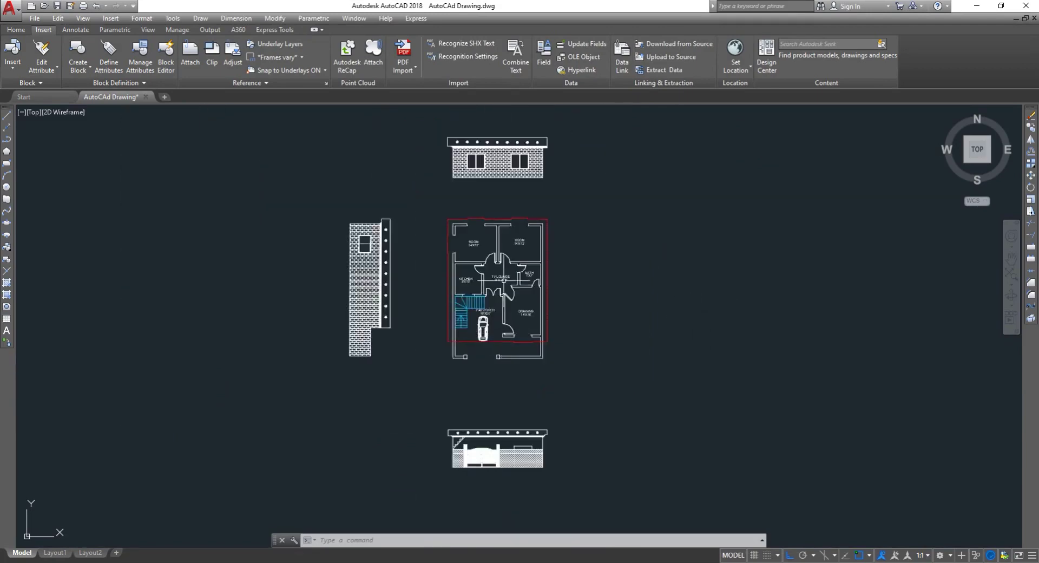
scroll(456, 113, up, 2)
key(Escape)
key(Escape)
Step: Start the Erase command and window-select the top elevation
text(e)
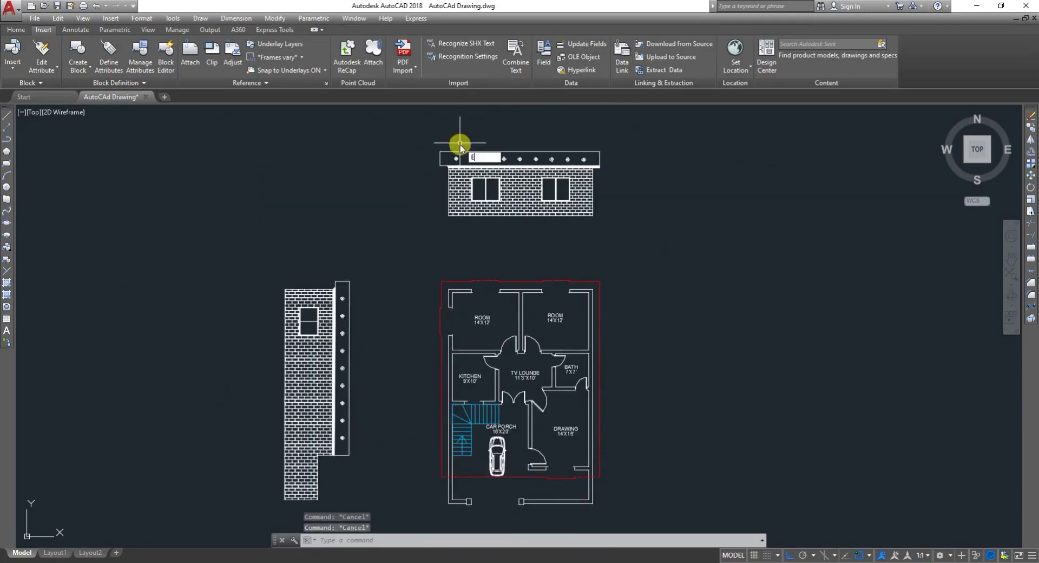
key(Return)
key(Escape)
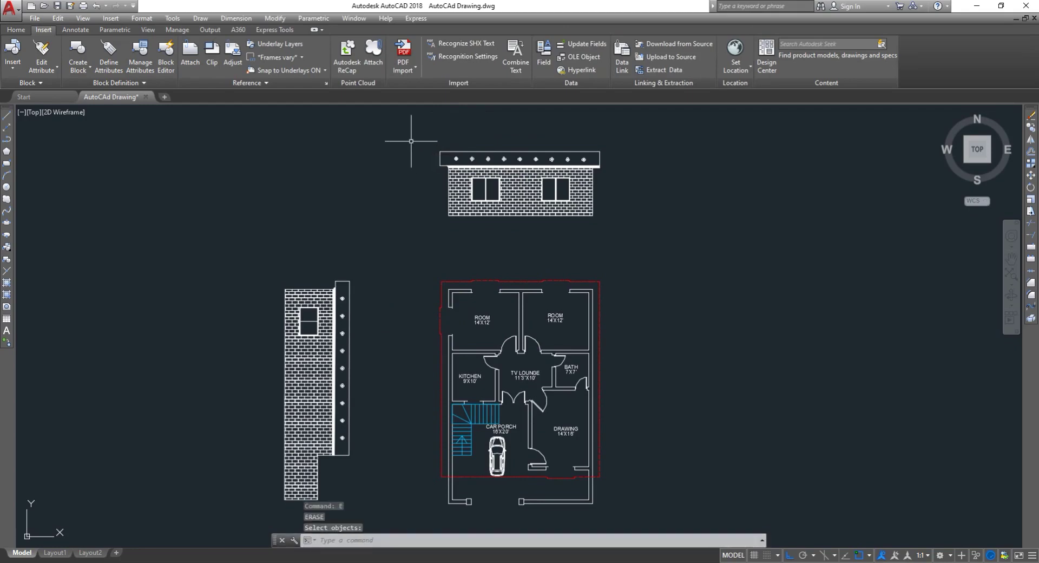
text(e)
key(Return)
click(416, 134)
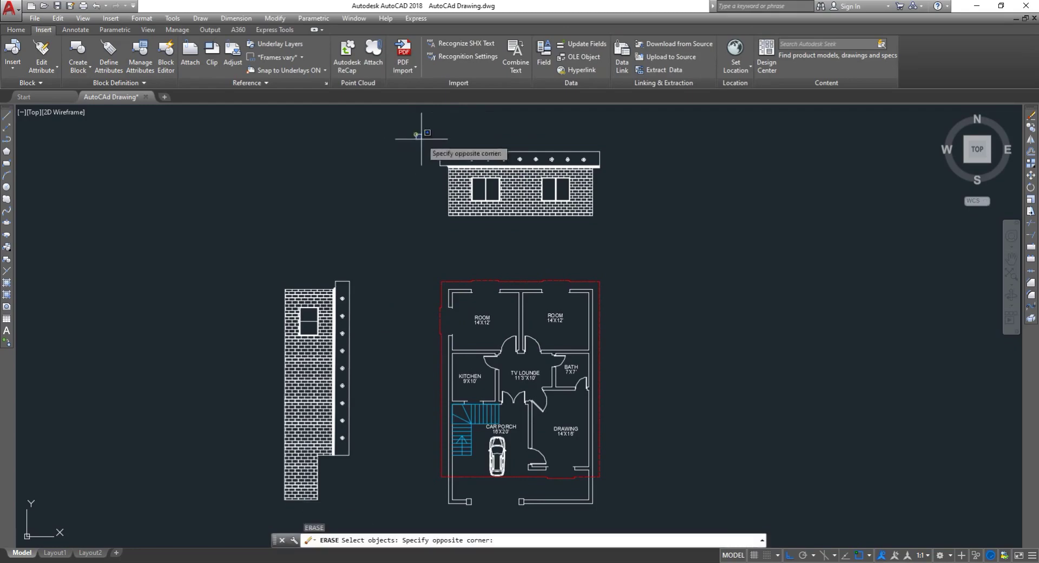
click(697, 269)
Step: Add the side and bottom elevations to the selection and erase all three
click(167, 247)
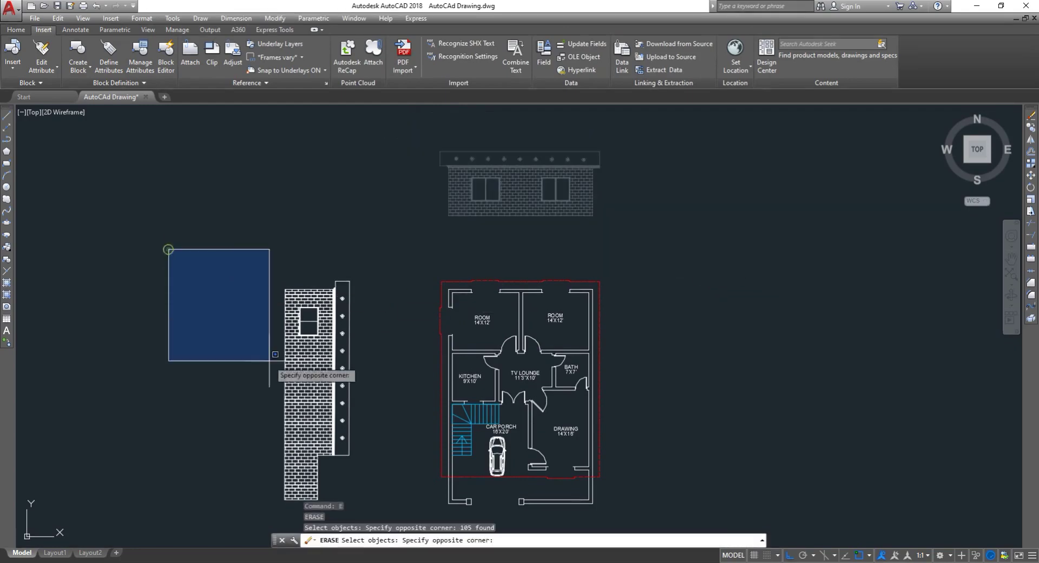
scroll(292, 368, down, 5)
click(303, 430)
click(405, 471)
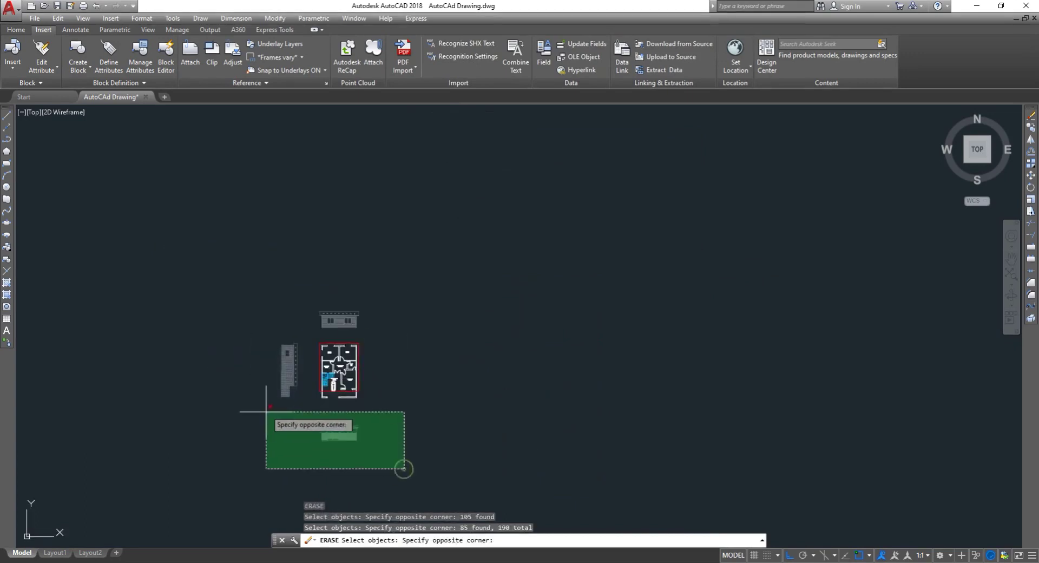
click(238, 376)
key(Return)
key(Escape)
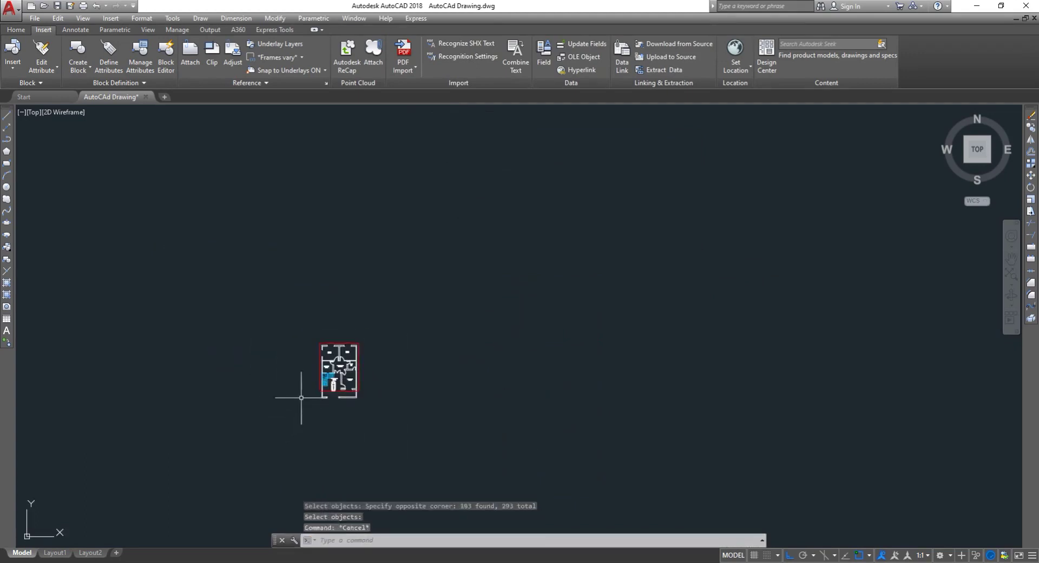
key(ctrl+s)
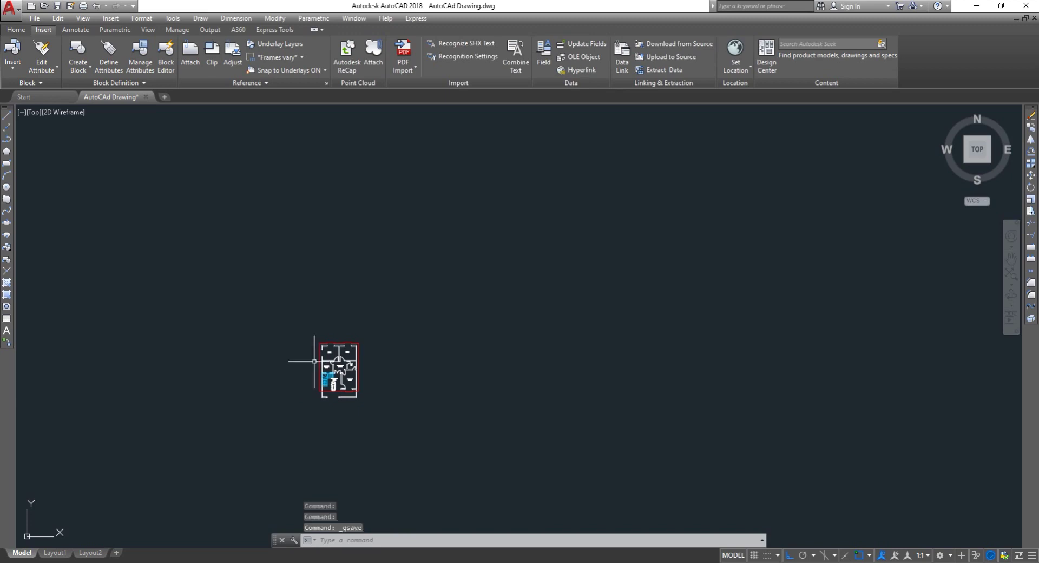
middle_drag(355, 401, 335, 250)
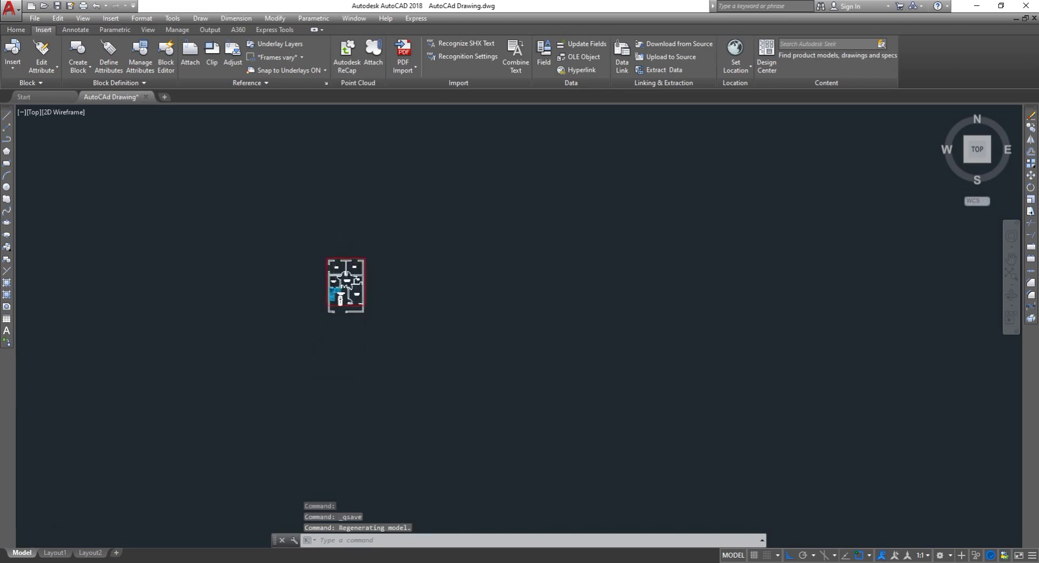
scroll(332, 263, up, 6)
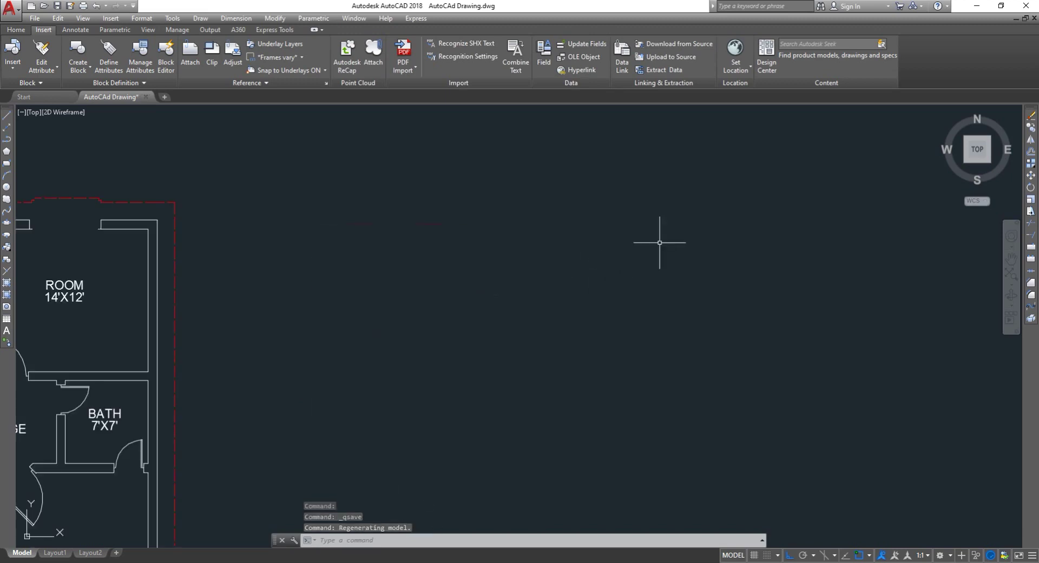
text(L)
key(Return)
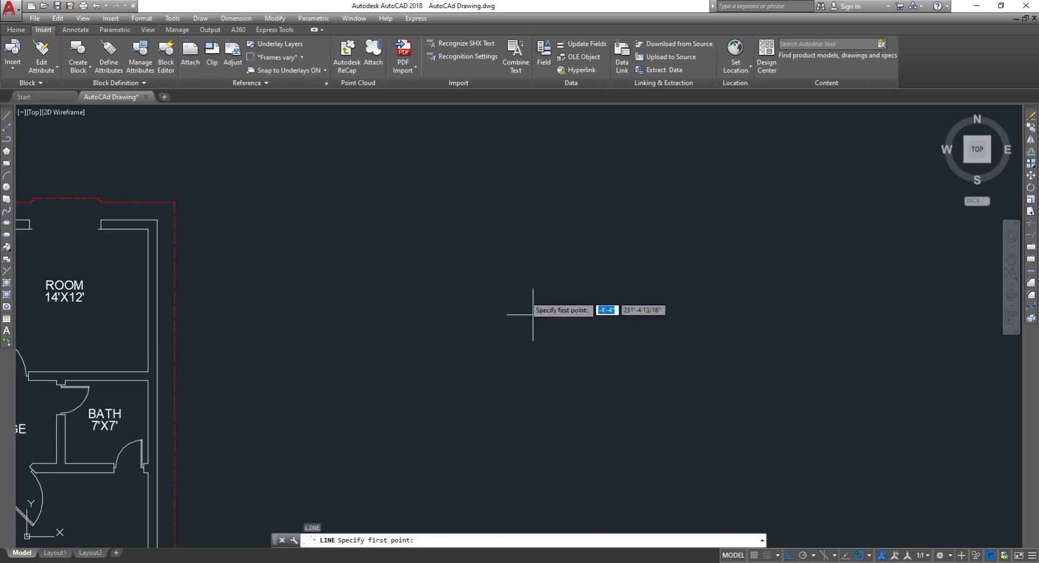
key(Escape)
scroll(504, 273, down, 2)
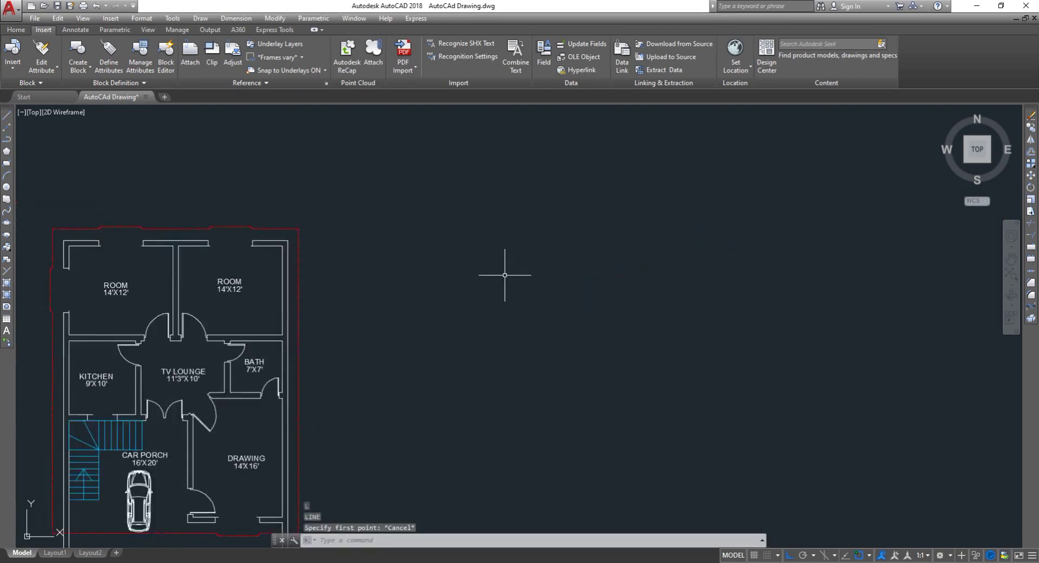
scroll(226, 347, down, 4)
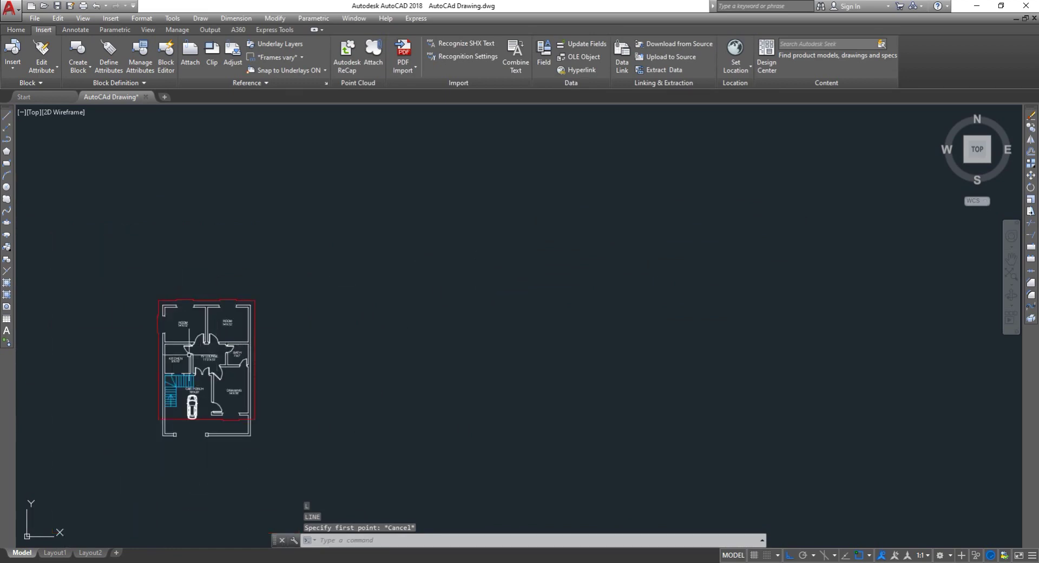
scroll(191, 354, up, 2)
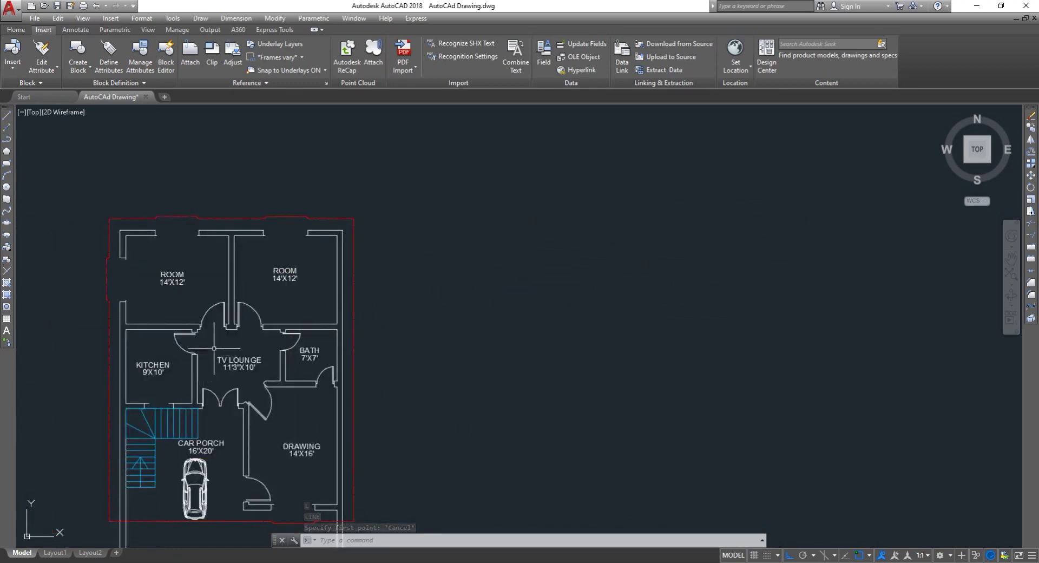
scroll(208, 357, down, 4)
scroll(228, 345, up, 2)
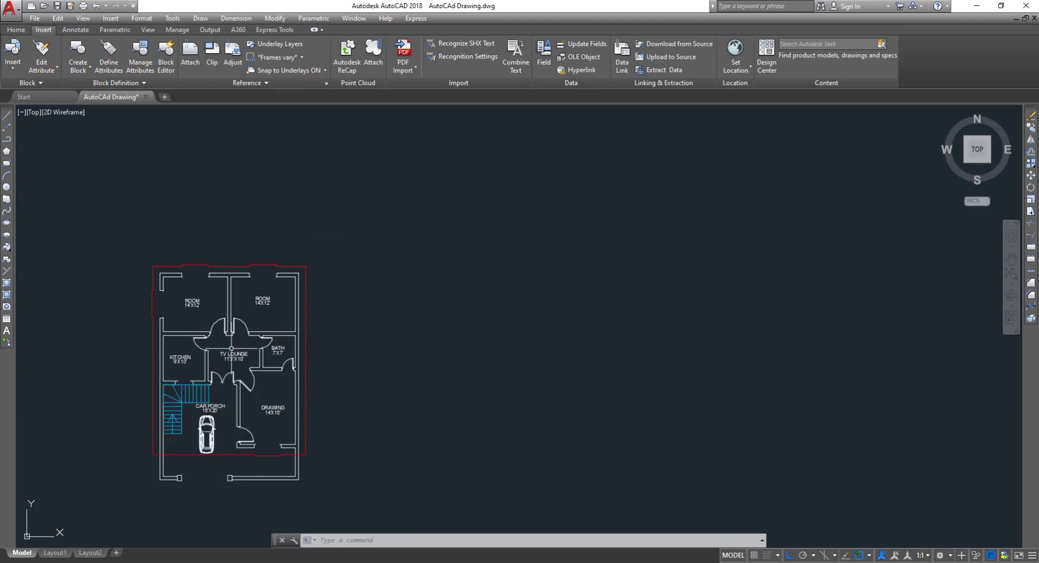
scroll(595, 298, up, 2)
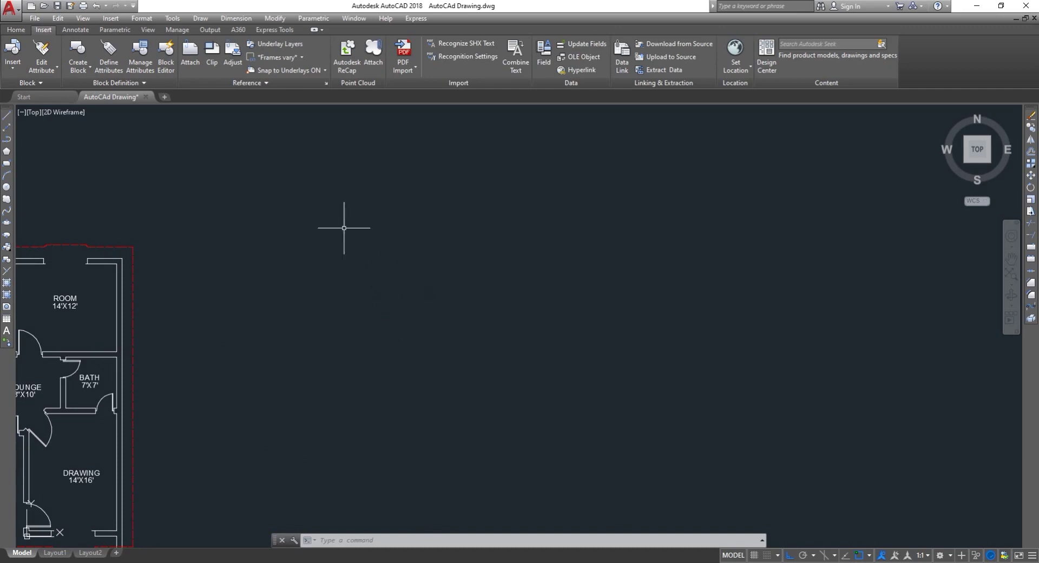
Step: Create a new layer named '3D Walls', make it current, and close Layer Properties Manager
text(LA)
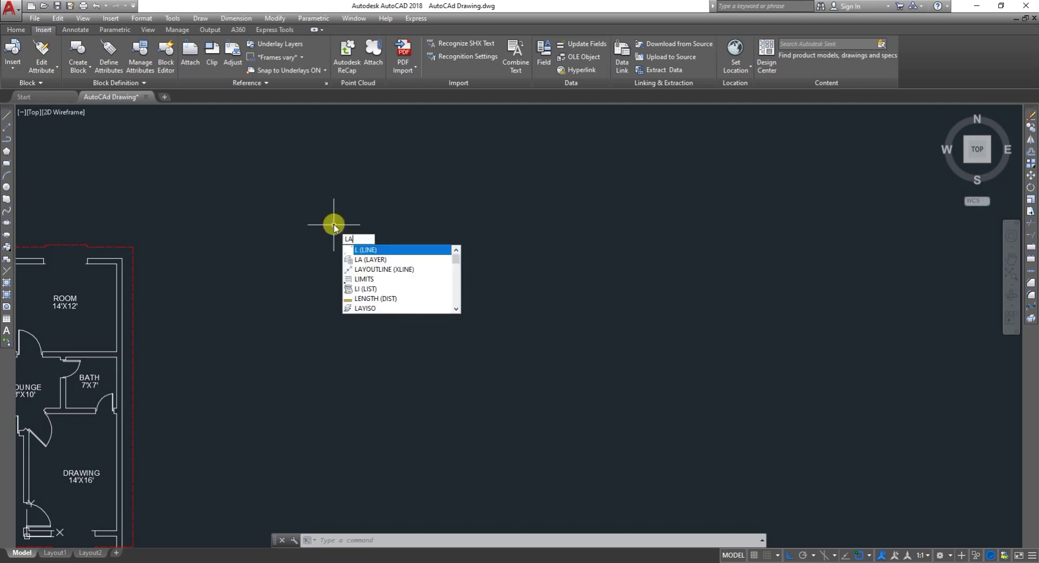
key(Return)
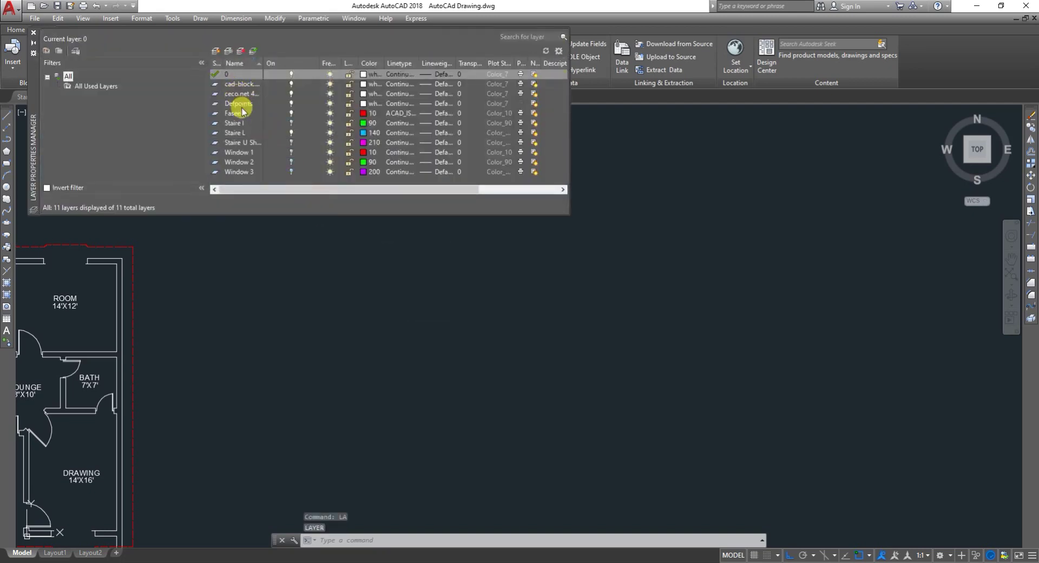
click(216, 50)
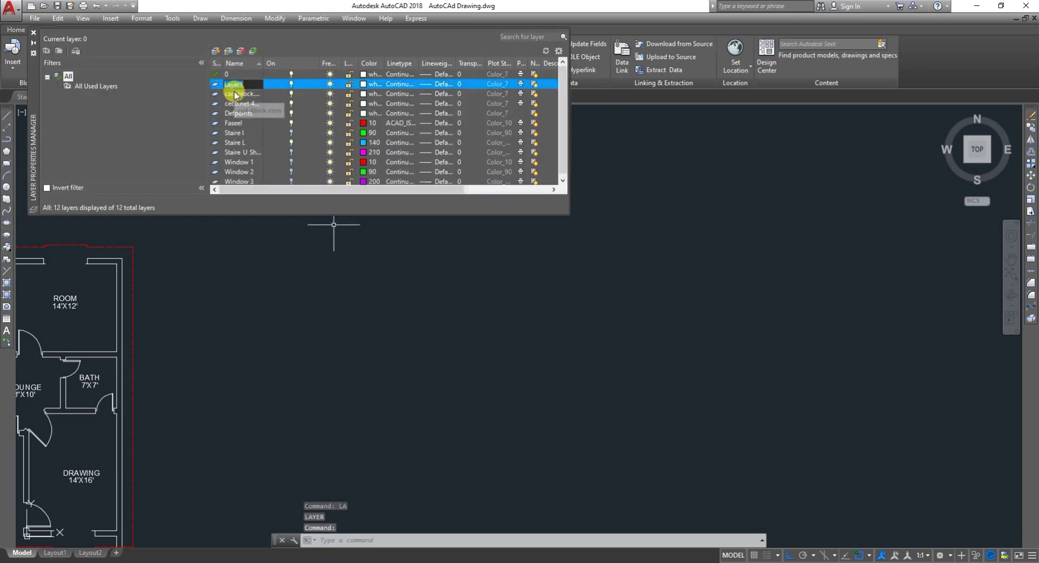
key(BackSpace)
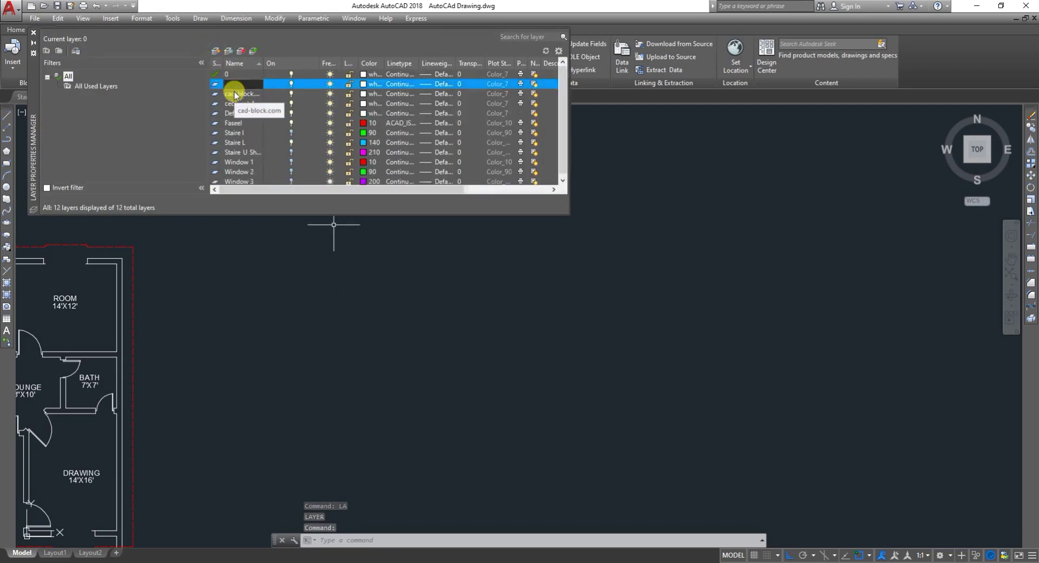
text(3d)
key(BackSpace)
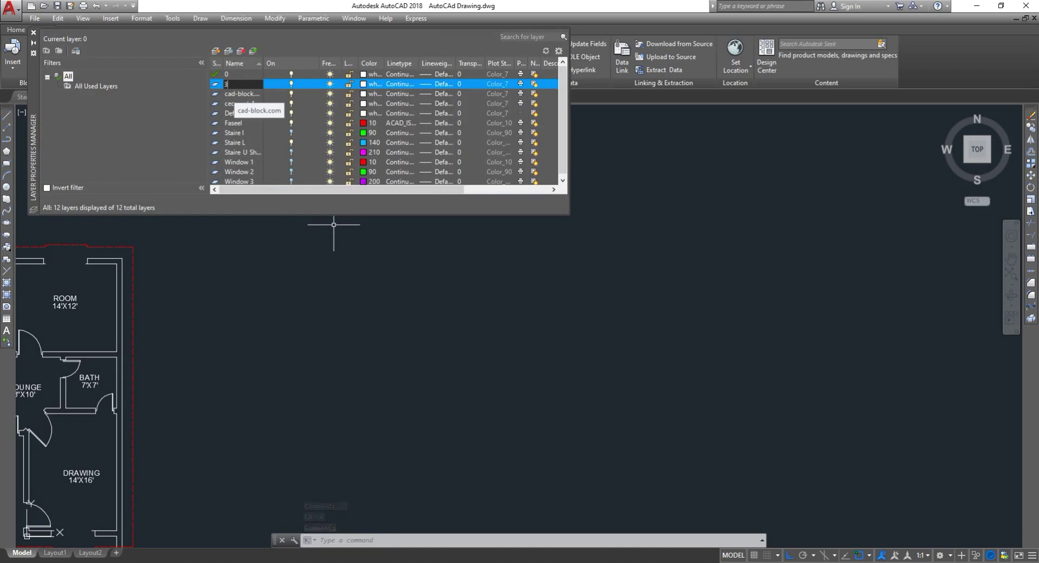
text(d)
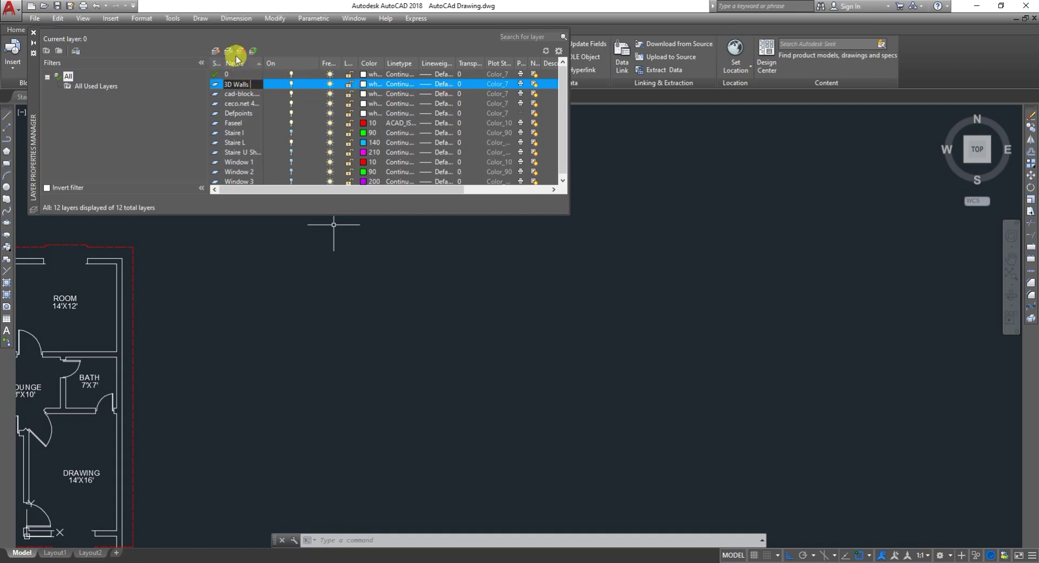
click(255, 51)
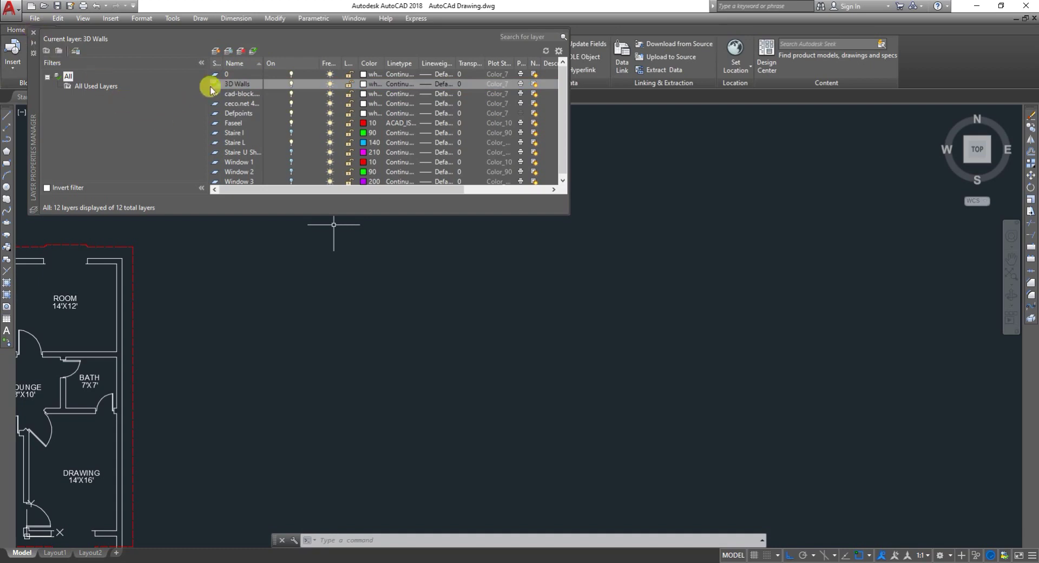
double_click(226, 74)
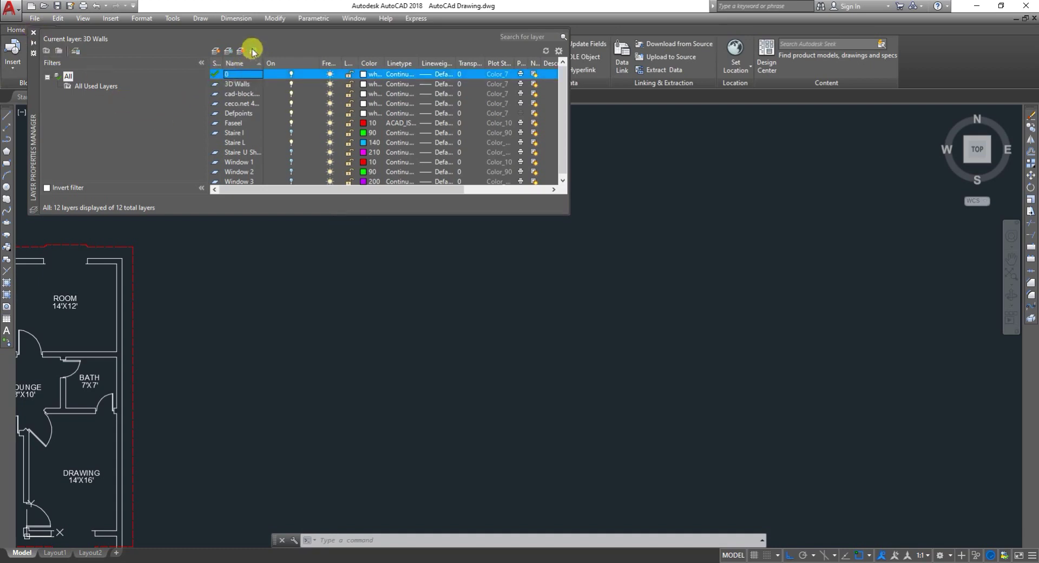
click(33, 33)
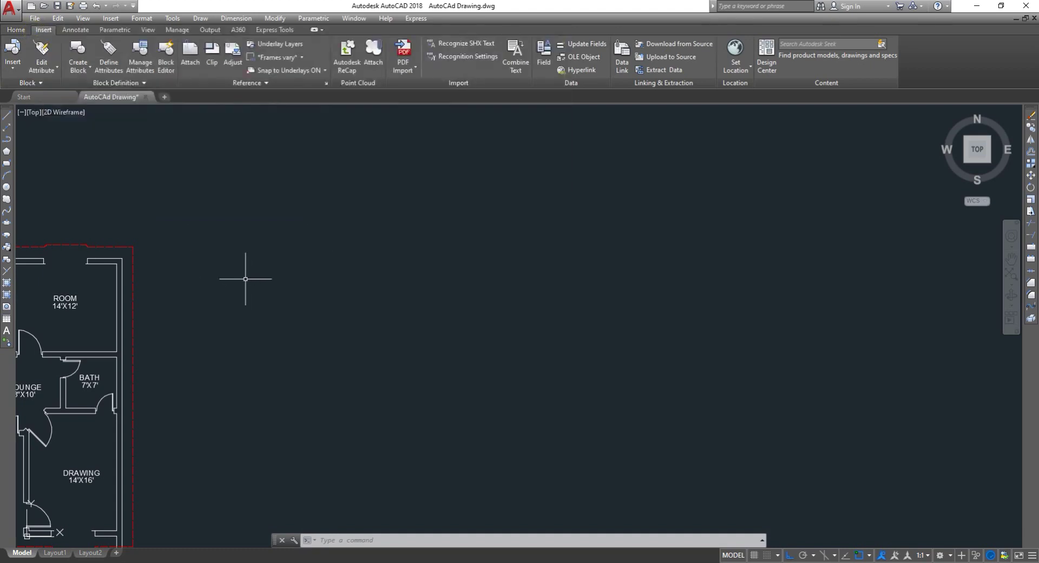
Step: Draw a closed 14' by 12' rectangle from lines to the right of the floor plan
text(l)
key(Return)
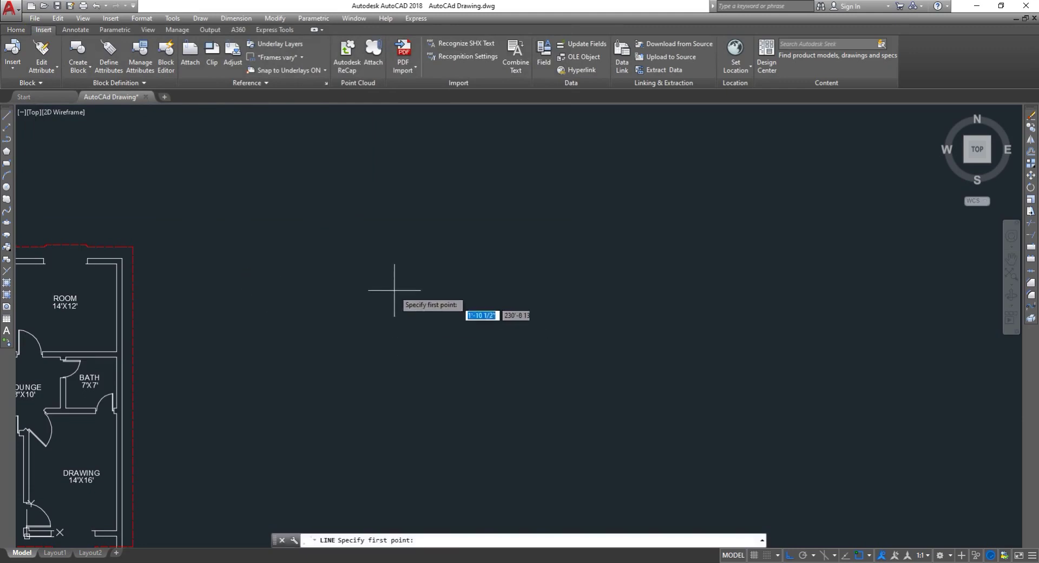
click(395, 276)
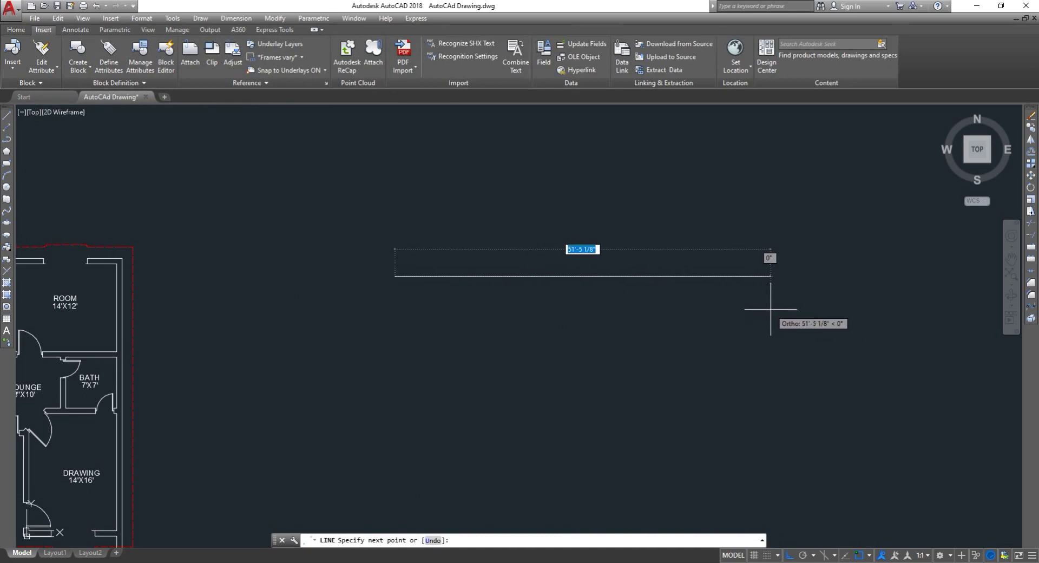
text(14')
key(Return)
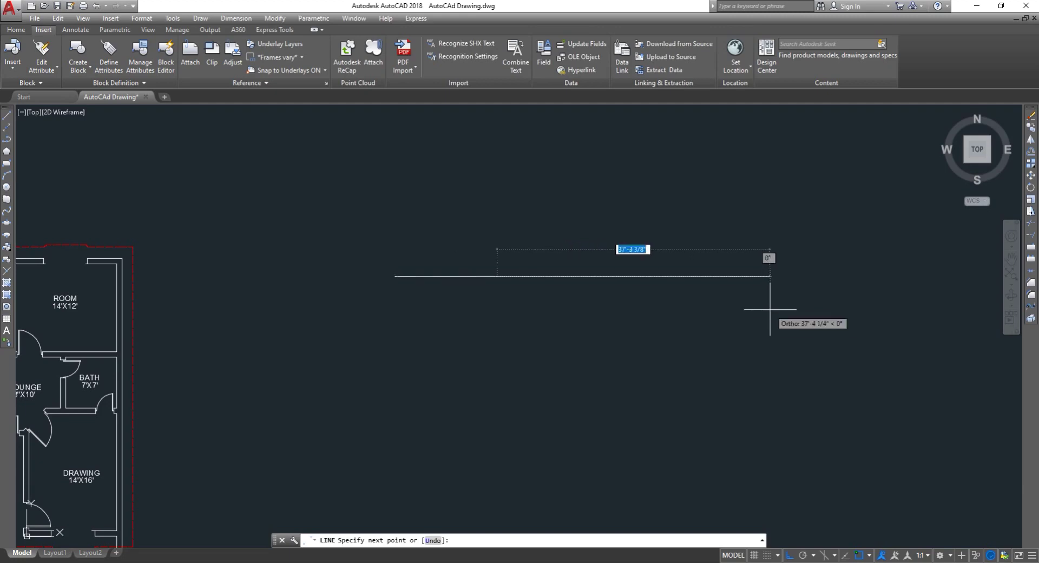
scroll(459, 390, down, 1)
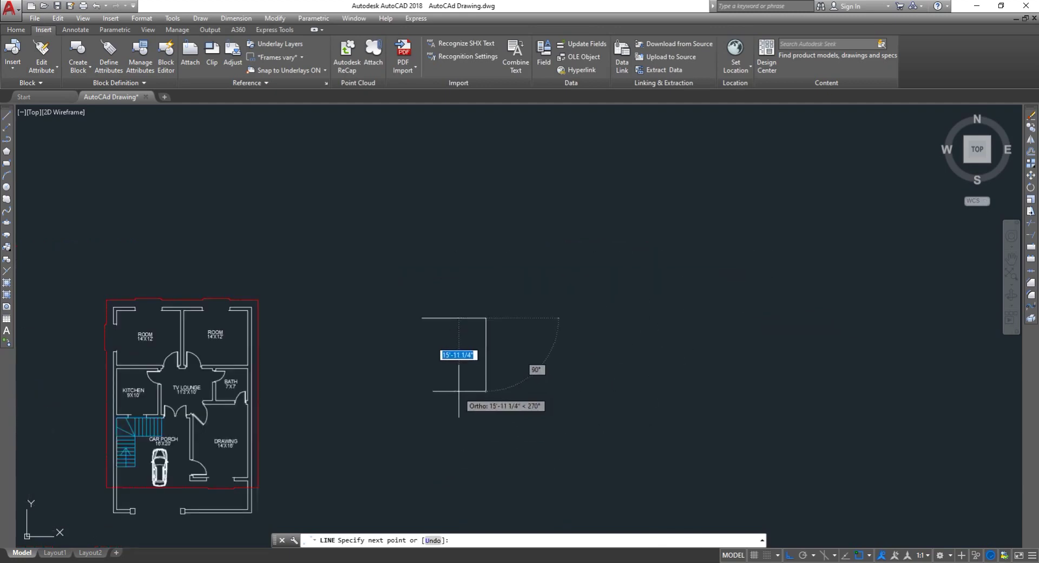
scroll(456, 398, up, 4)
text(1)
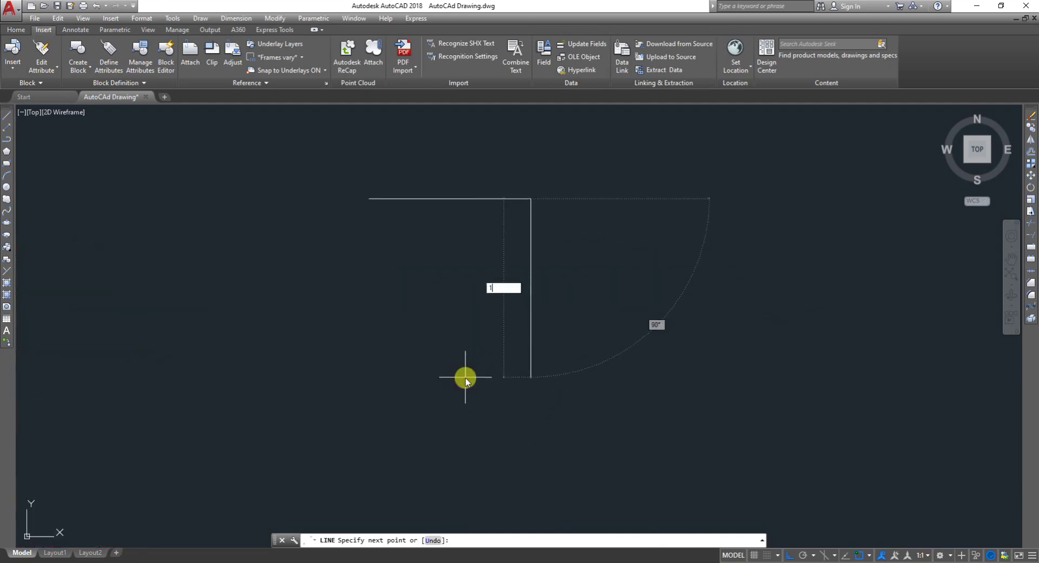
text(2')
key(Return)
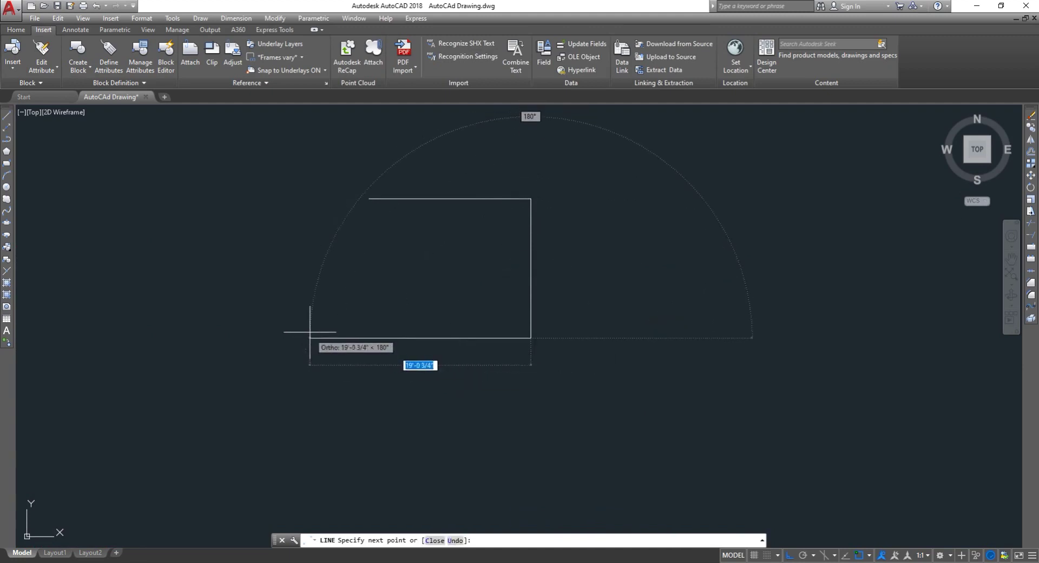
text(14)
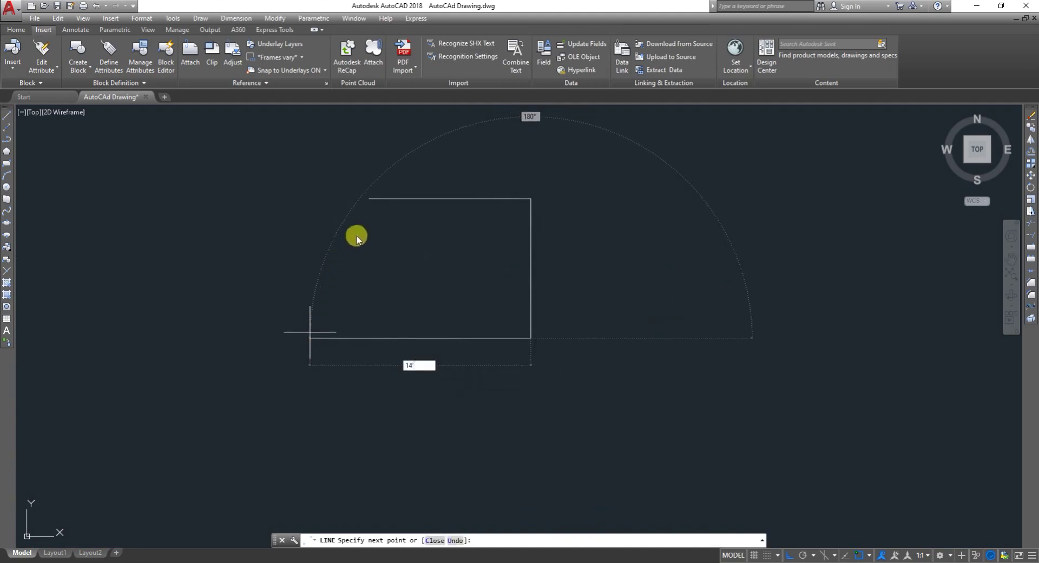
key(Return)
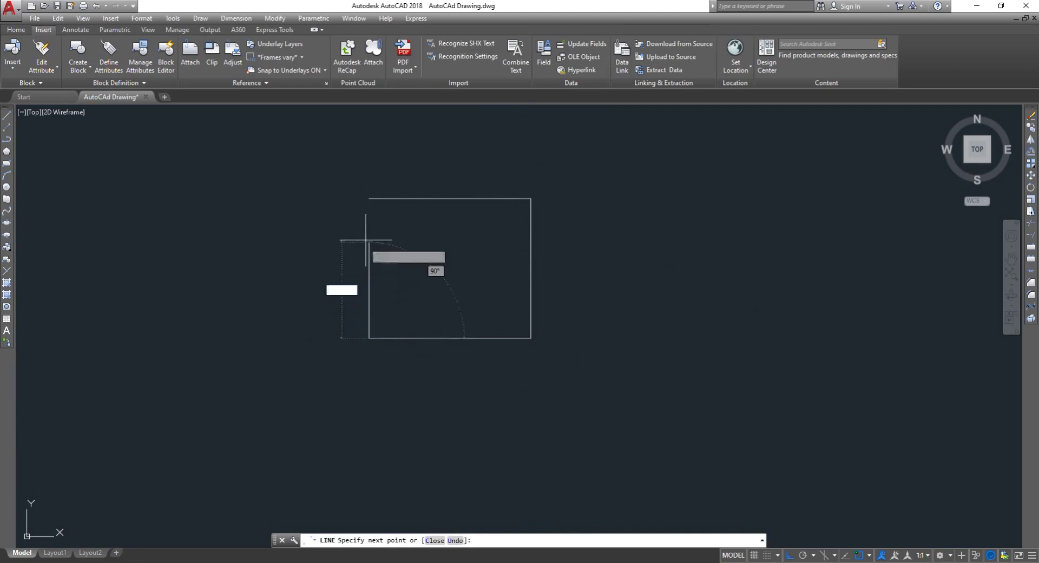
click(366, 237)
key(Return)
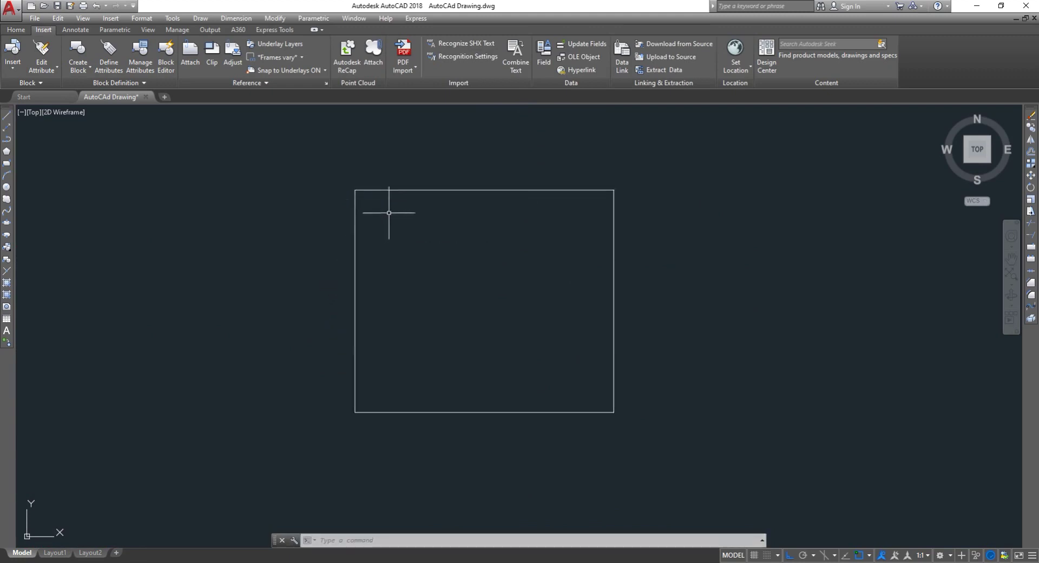
scroll(389, 212, up, 2)
Step: Offset the top, left, right and bottom edges 9 inward to form double-line walls
text(o)
key(Return)
text(9)
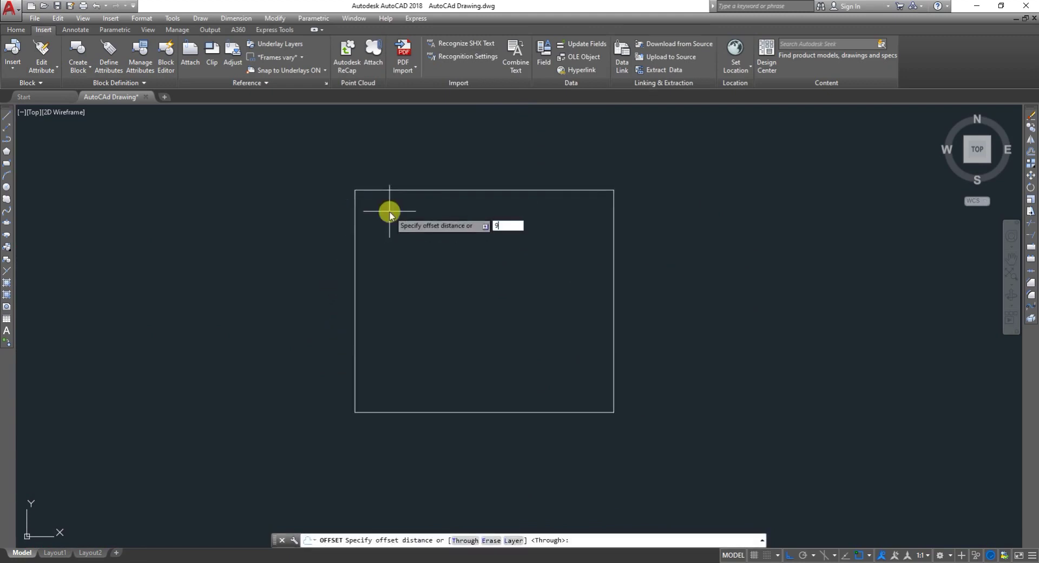
key(Return)
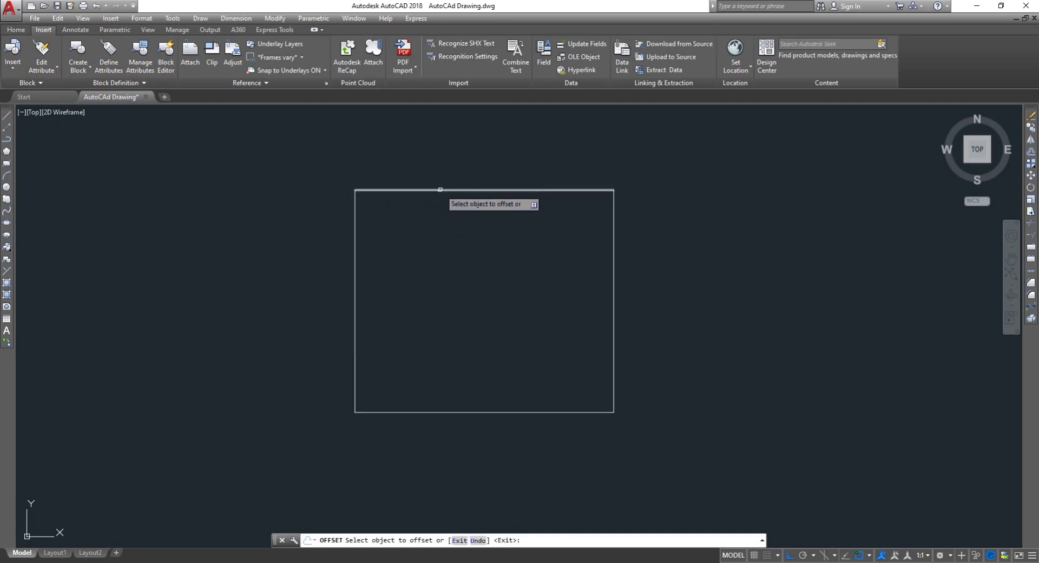
click(440, 190)
click(432, 209)
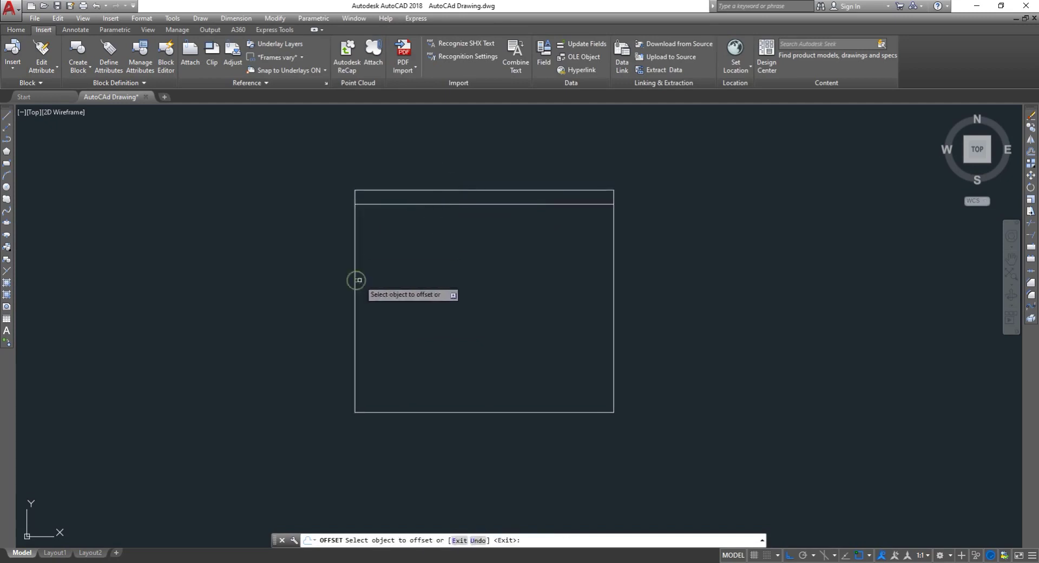
click(356, 280)
click(389, 281)
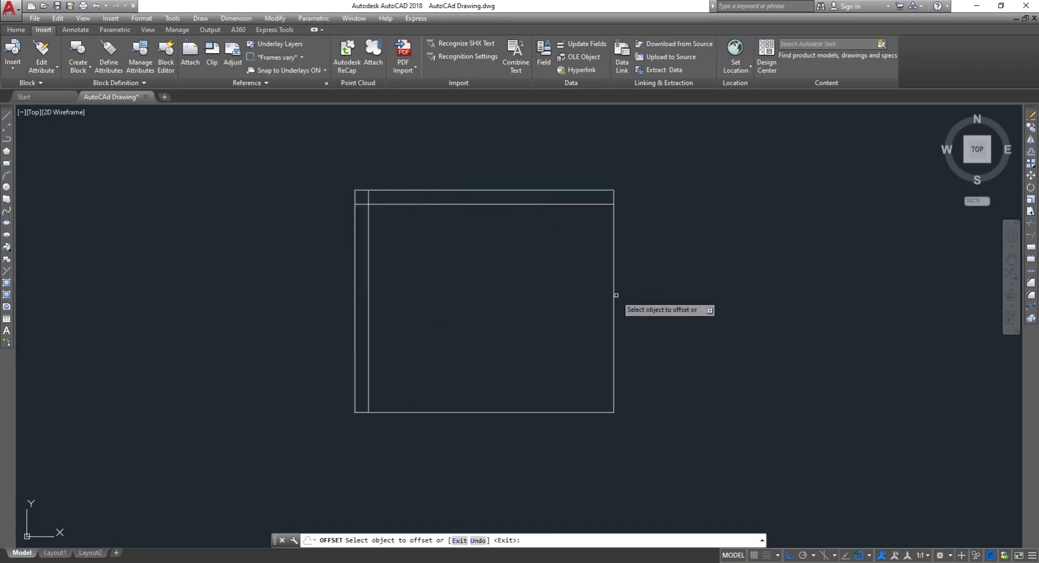
click(615, 294)
click(580, 302)
click(560, 412)
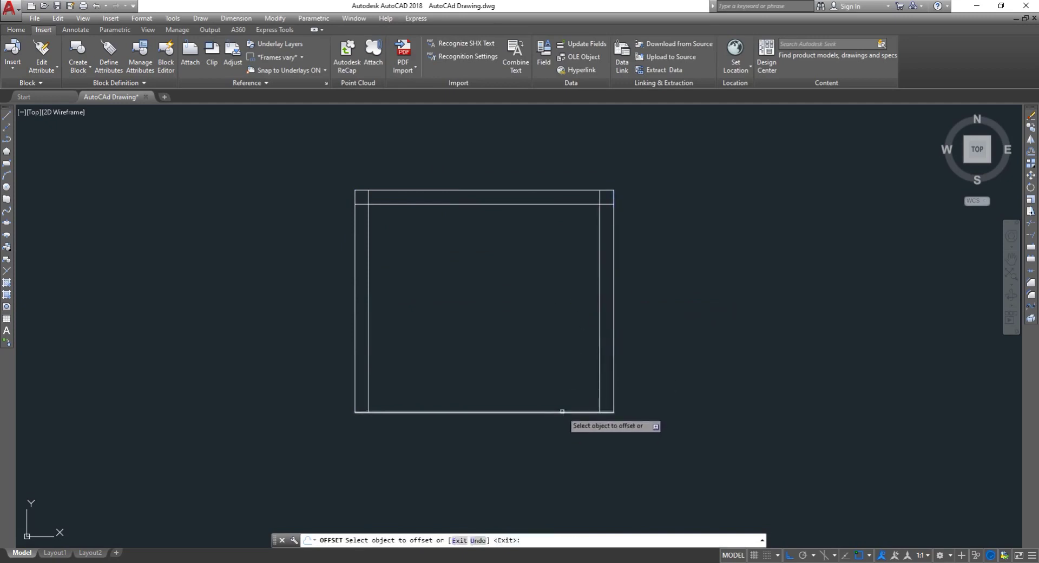
click(541, 357)
key(Escape)
text(tr)
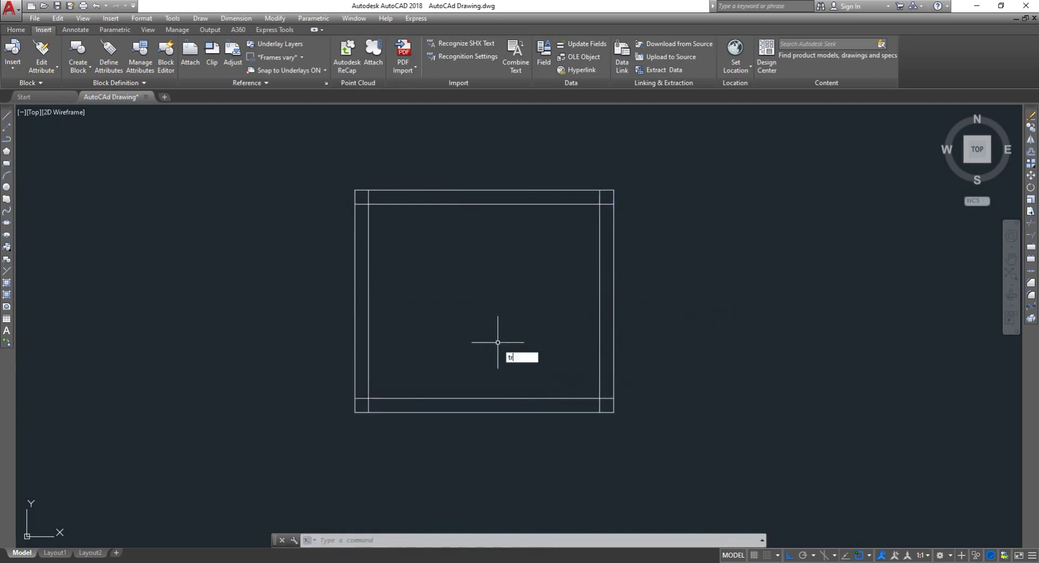
key(Return)
Step: Trim the overlapping line ends at the top-left and top-right corners
scroll(422, 281, up, 2)
key(Return)
click(343, 161)
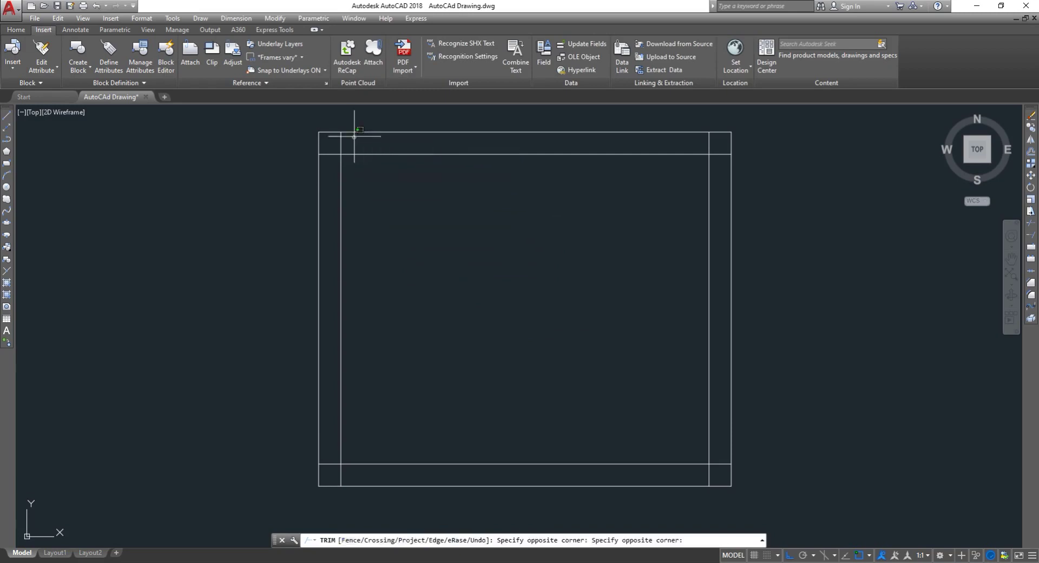
click(308, 138)
click(334, 159)
click(338, 157)
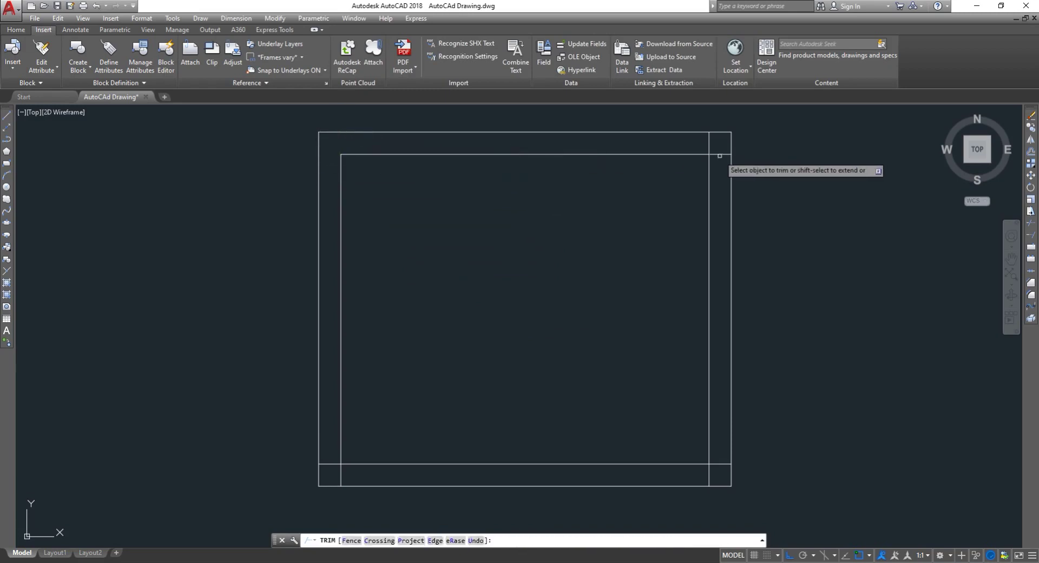
click(709, 147)
click(711, 146)
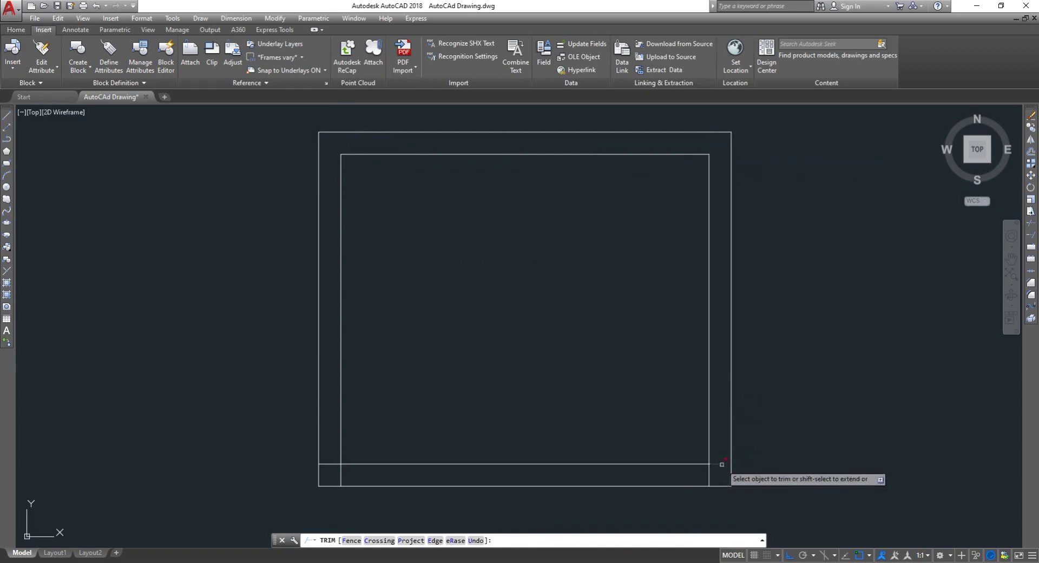
Step: Trim the overhangs at the bottom-right and bottom-left corners to leave clean nested rectangles
click(720, 464)
click(712, 474)
click(706, 473)
click(706, 474)
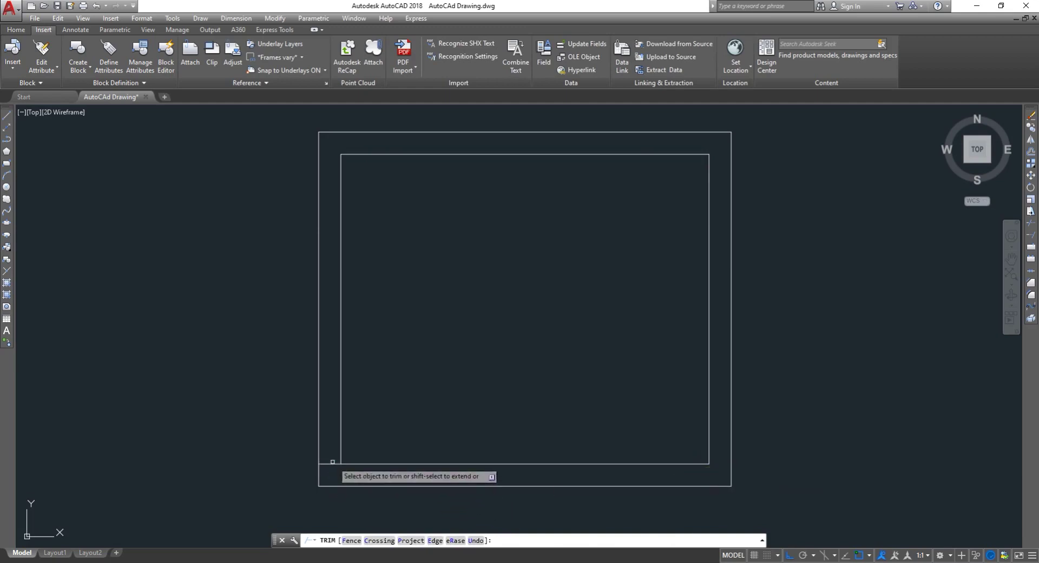
click(331, 459)
click(337, 469)
key(Return)
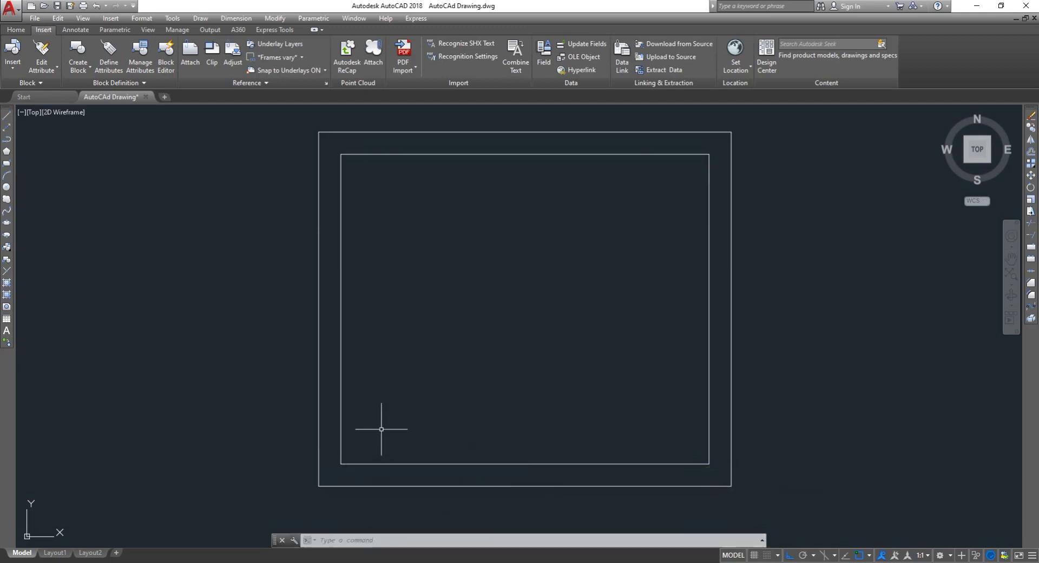
scroll(403, 373, down, 2)
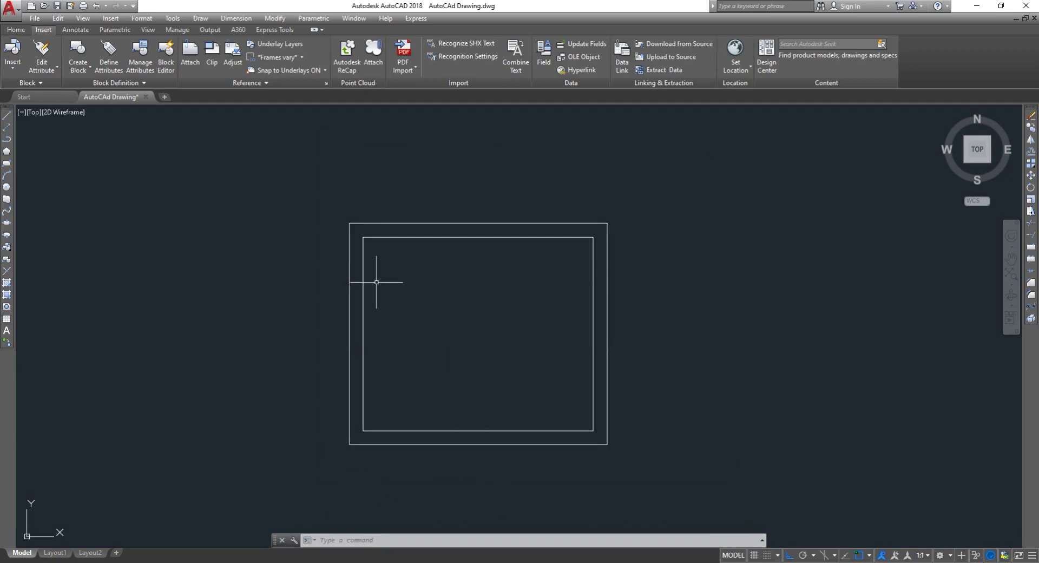
Step: Save the drawing
scroll(547, 313, down, 3)
scroll(529, 303, up, 3)
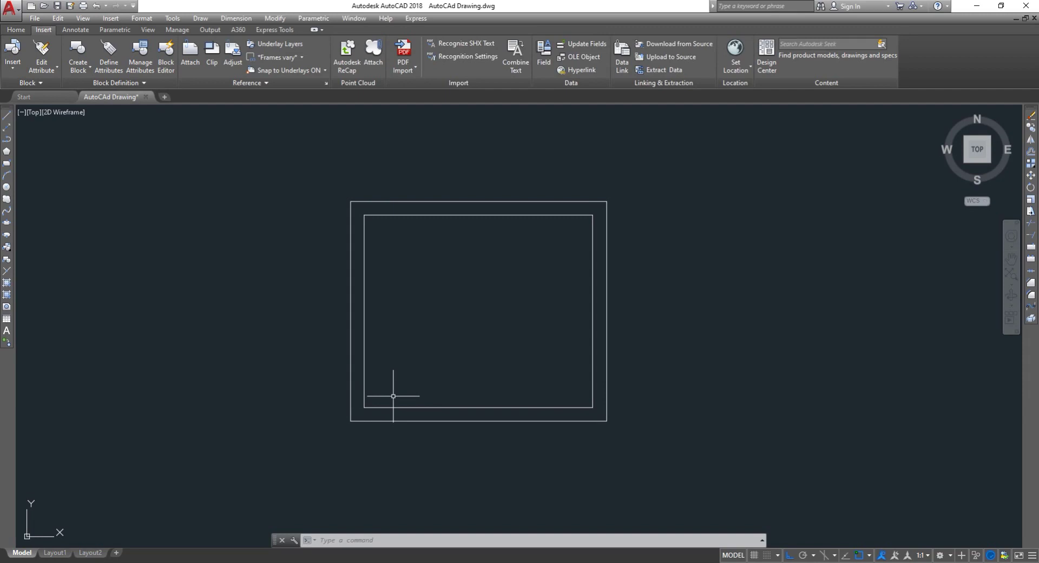
key(Escape)
key(Escape)
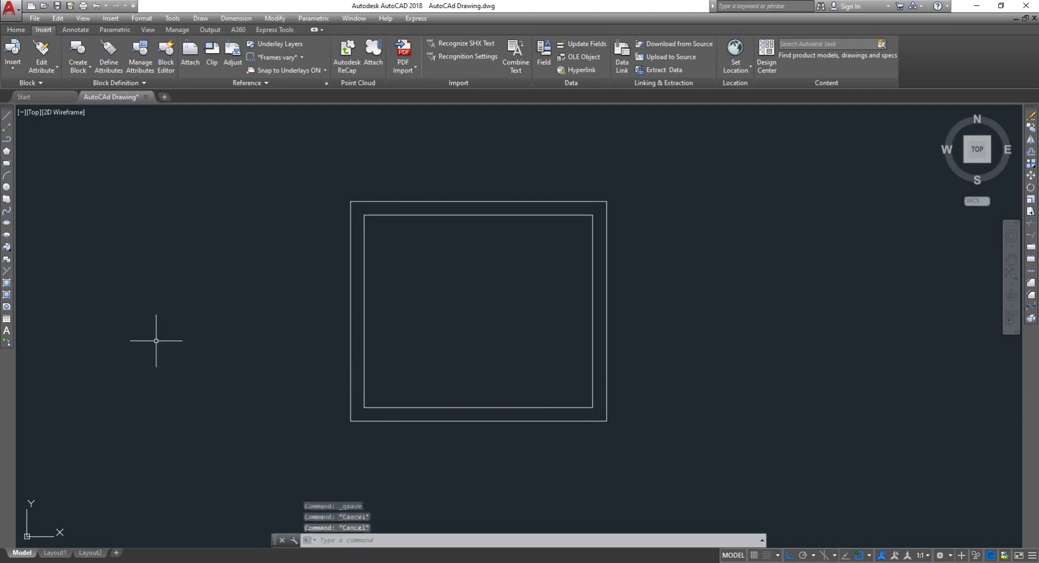
Step: Make 3D Walls the current layer in Layer Properties Manager and close it
text(LA)
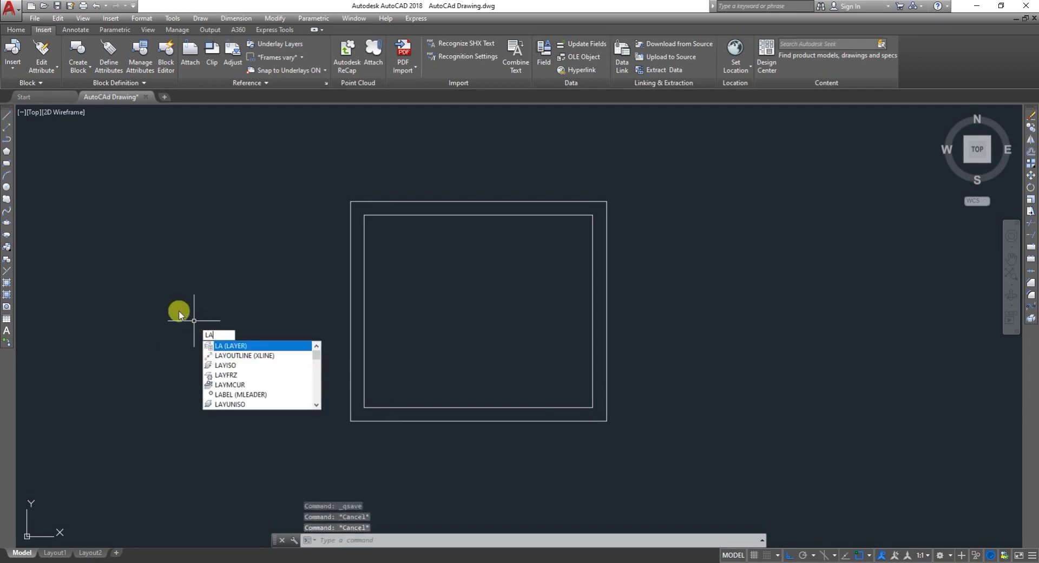
key(Return)
double_click(239, 83)
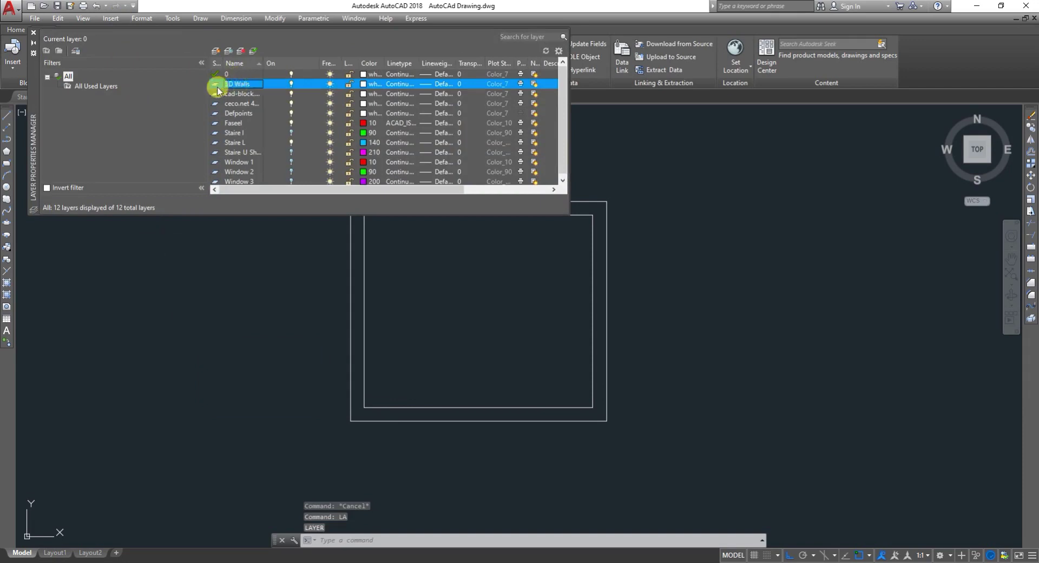
click(254, 51)
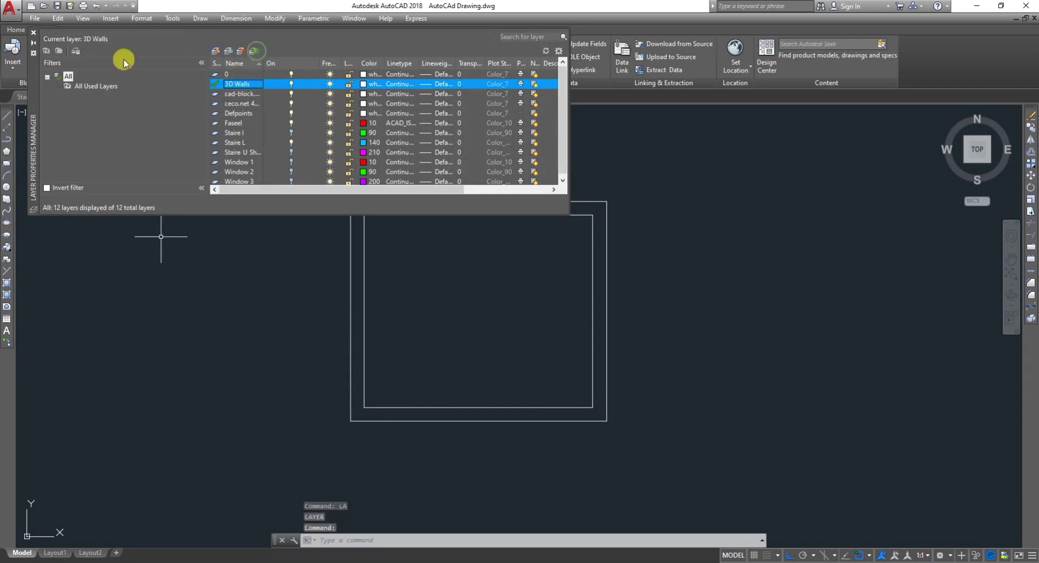
click(33, 32)
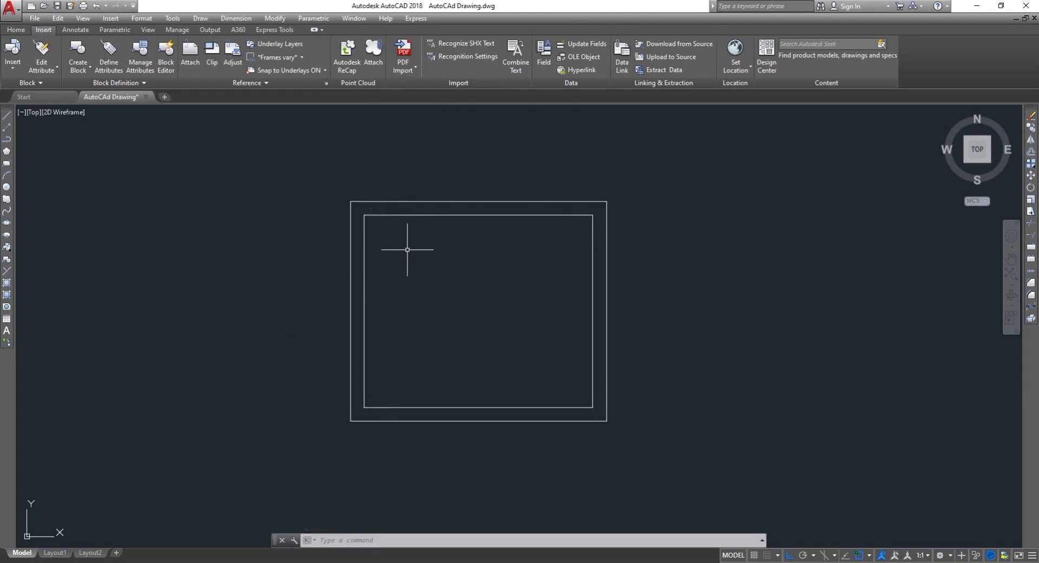
Step: Trace the inner wall outline with one rectangle from its top-left to bottom-right corner
text(RE)
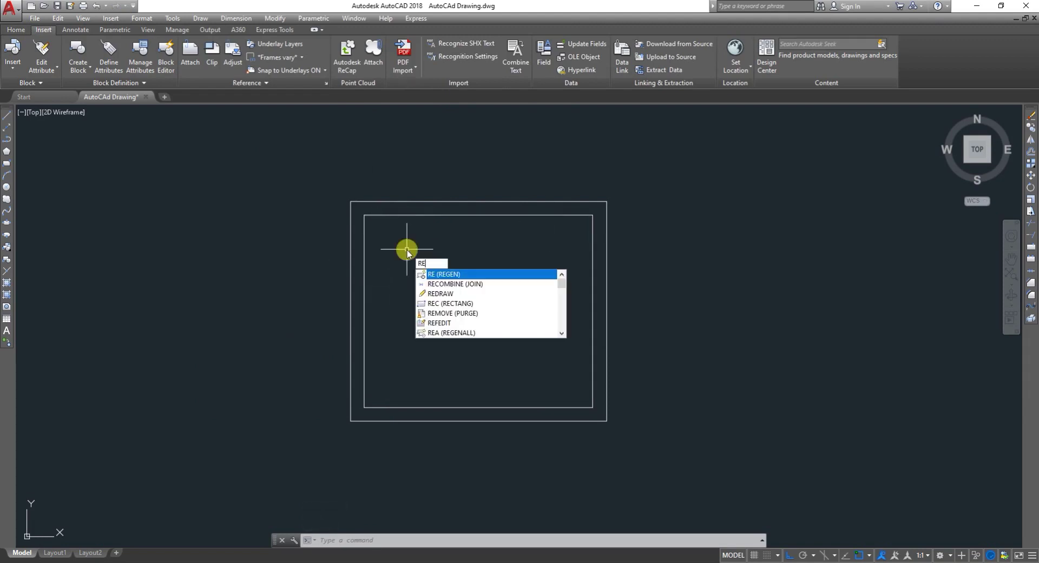
text(C)
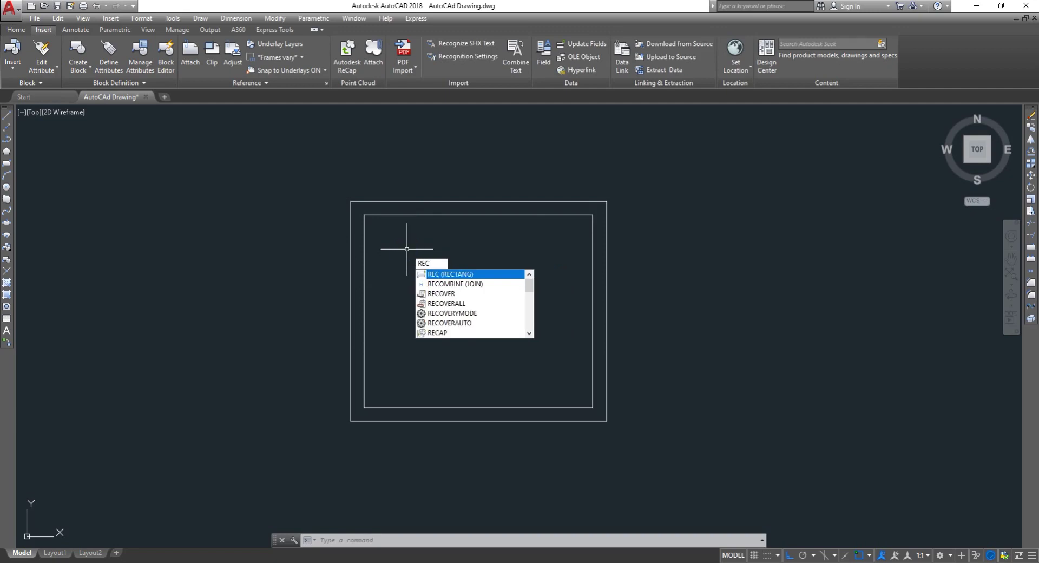
key(Return)
click(363, 215)
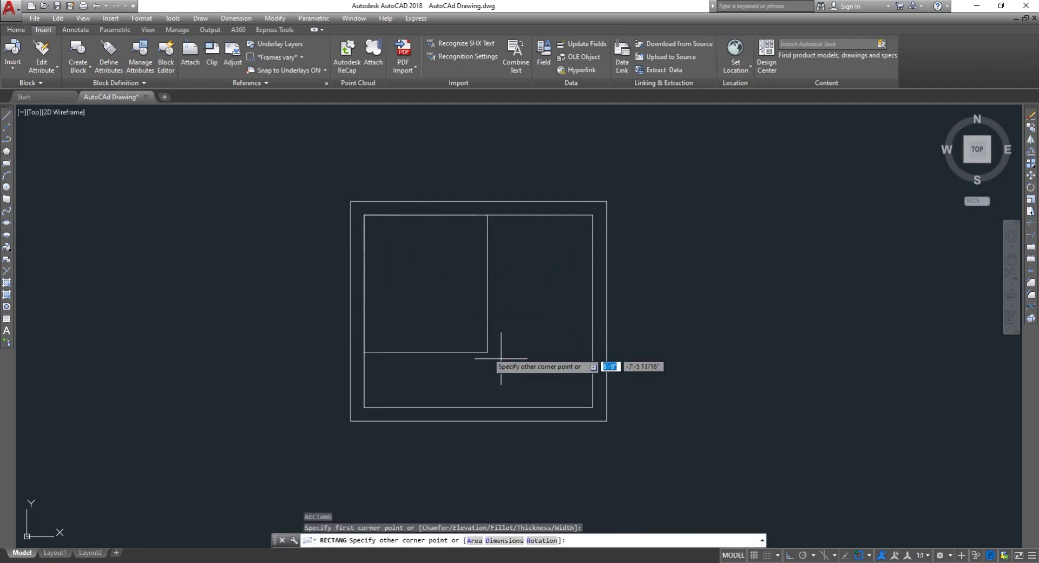
click(592, 406)
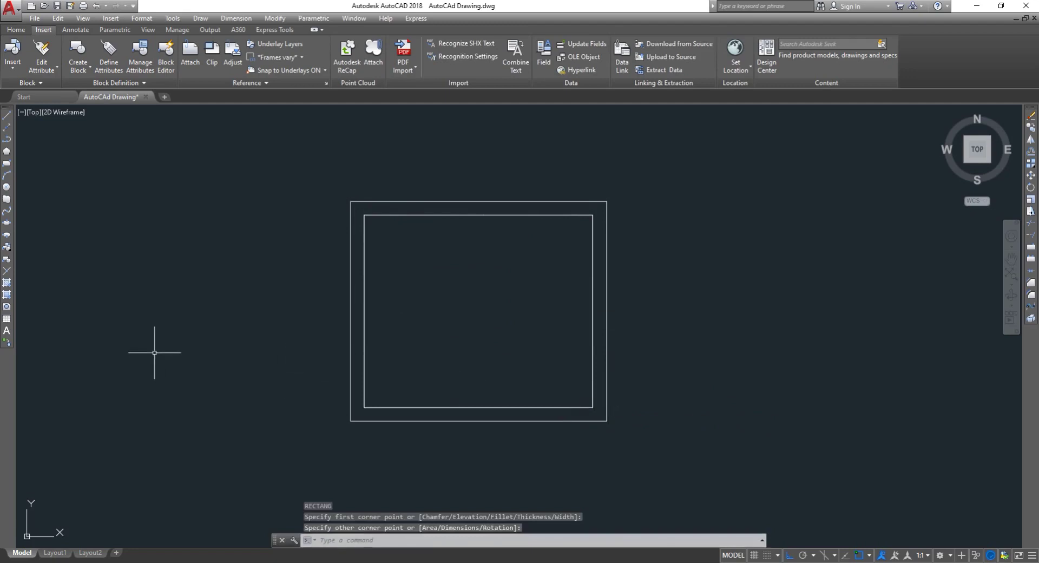
key(Escape)
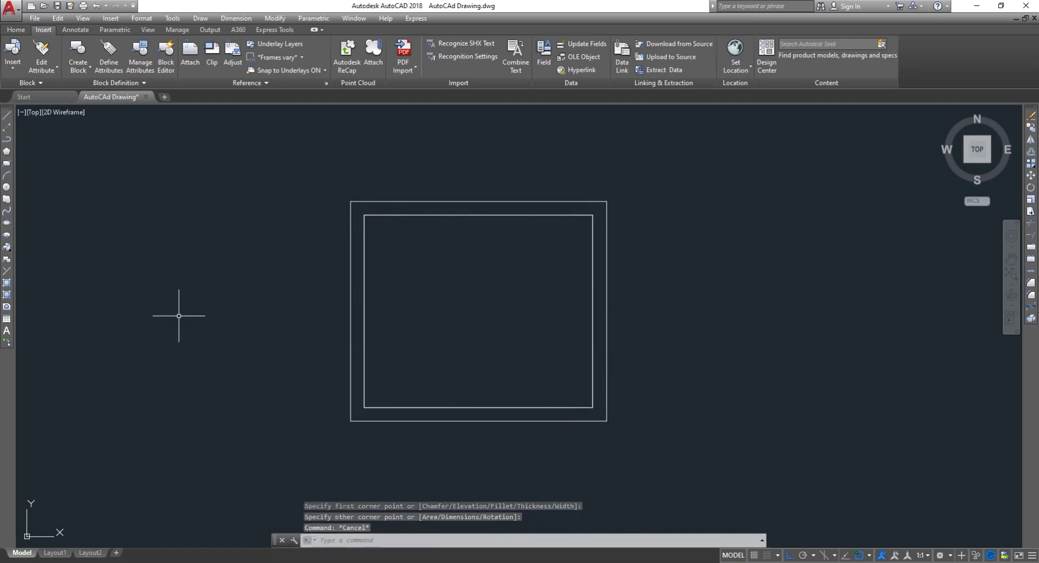
Step: Toggle layer 0's visibility in Layer Properties Manager and close it
text(La)
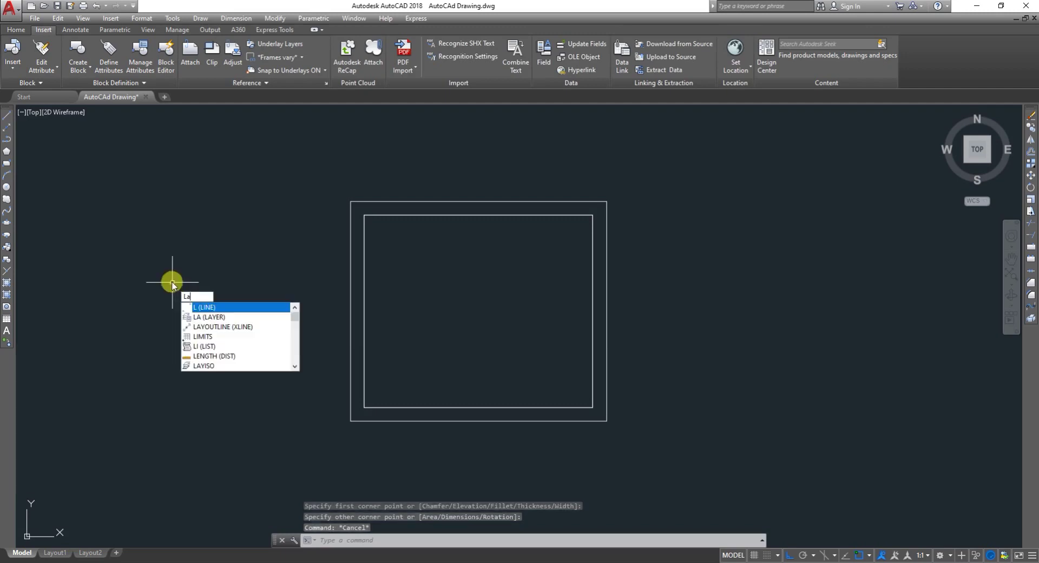
key(Return)
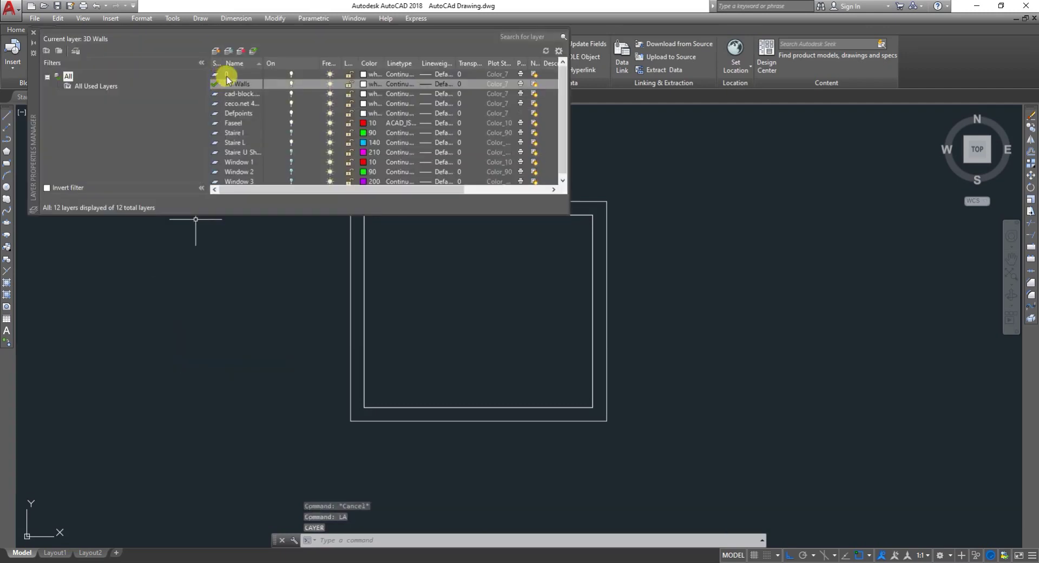
click(291, 75)
click(291, 74)
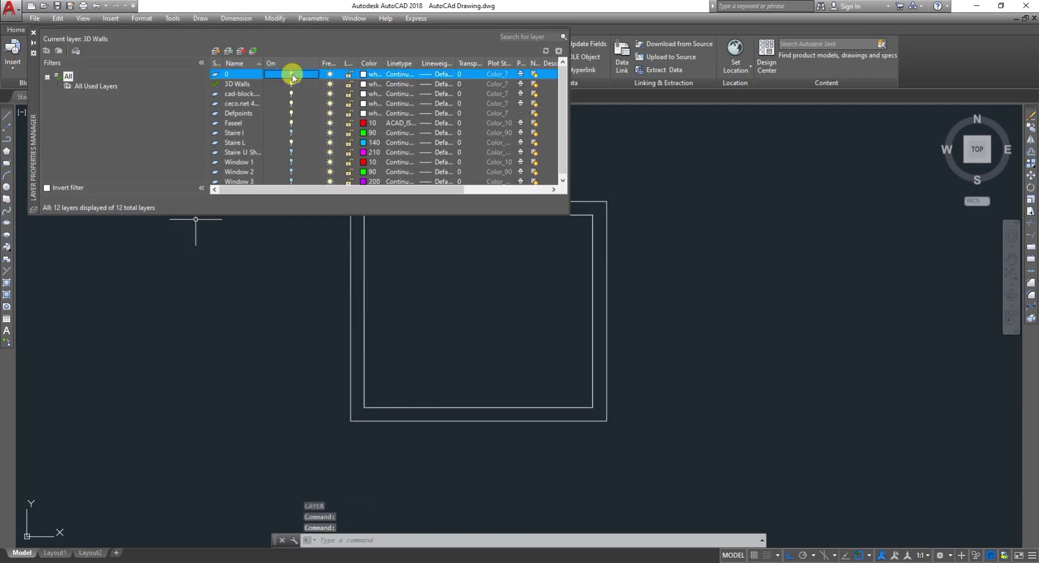
click(291, 74)
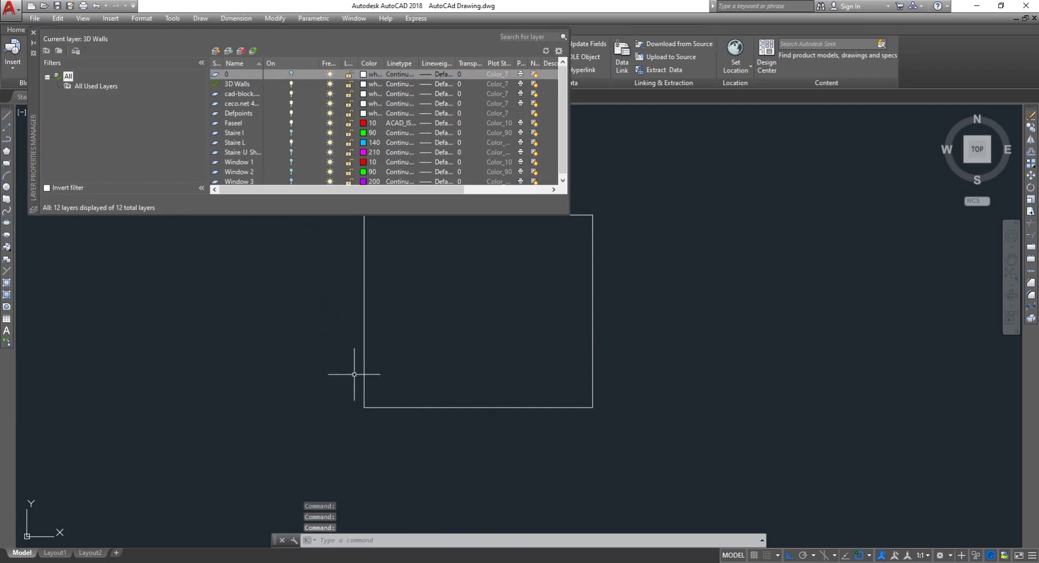
click(32, 38)
Step: Attempt the Offset command and cancel it
key(Escape)
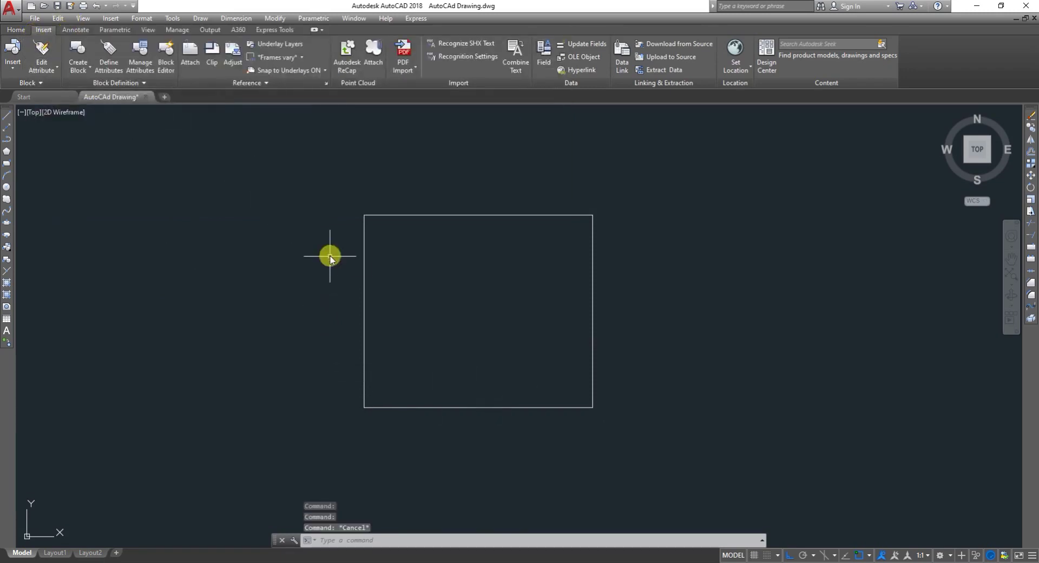
text(o)
key(Return)
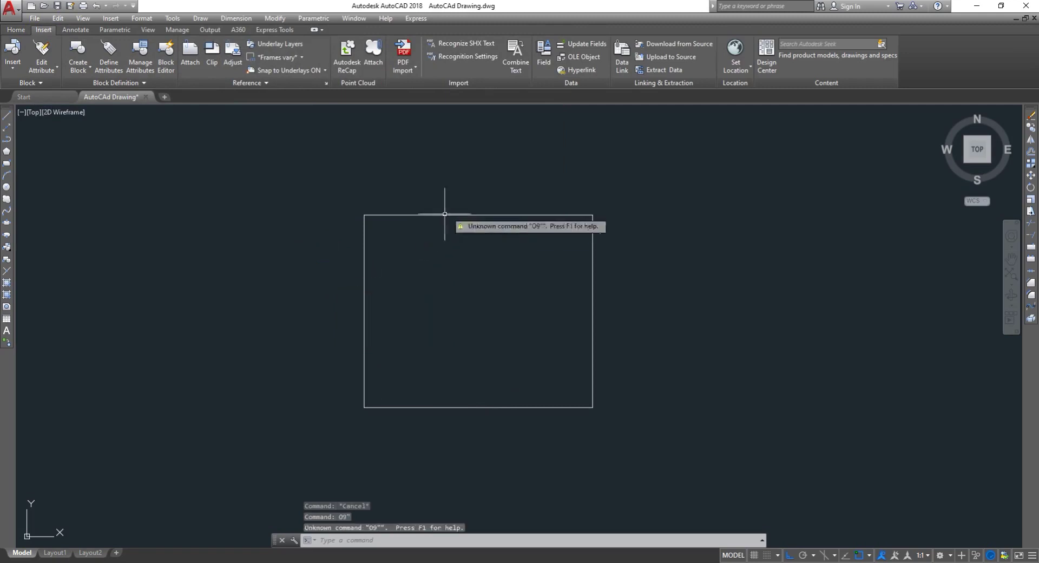
key(Escape)
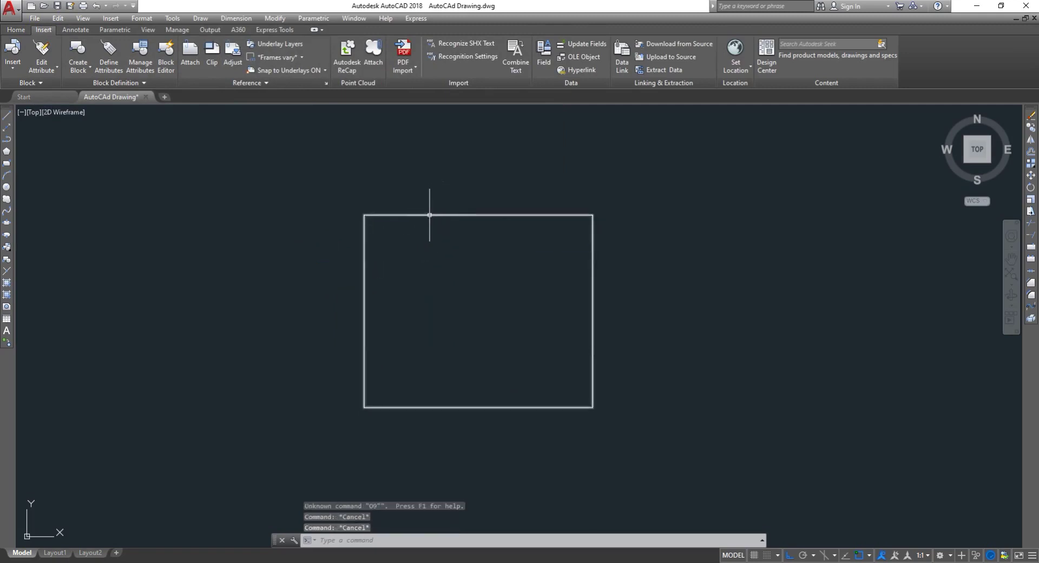
Step: Switch layer 0 off so only the inner rectangle shows, then close the layer manager
text(LA)
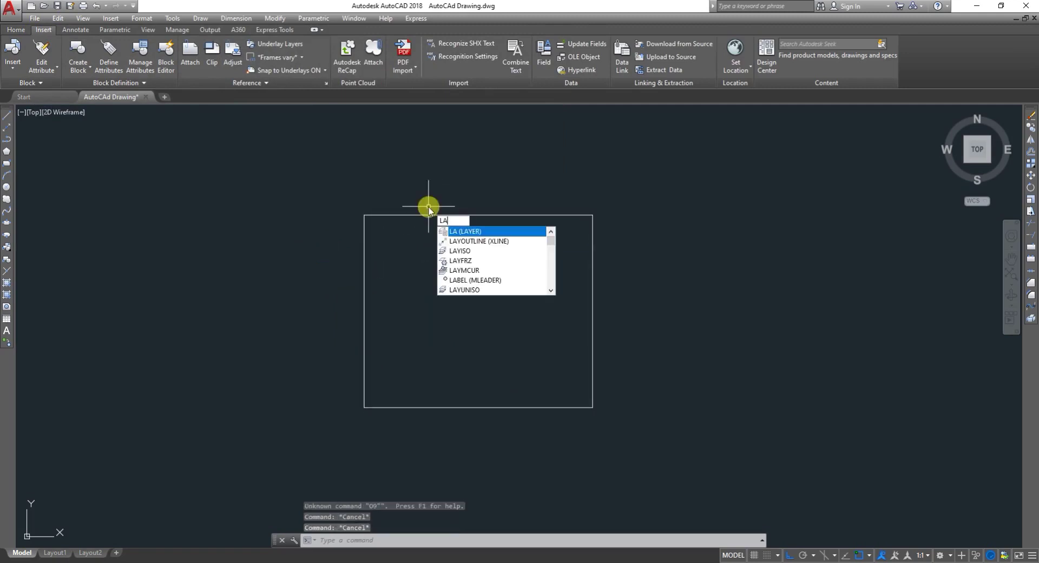
key(Return)
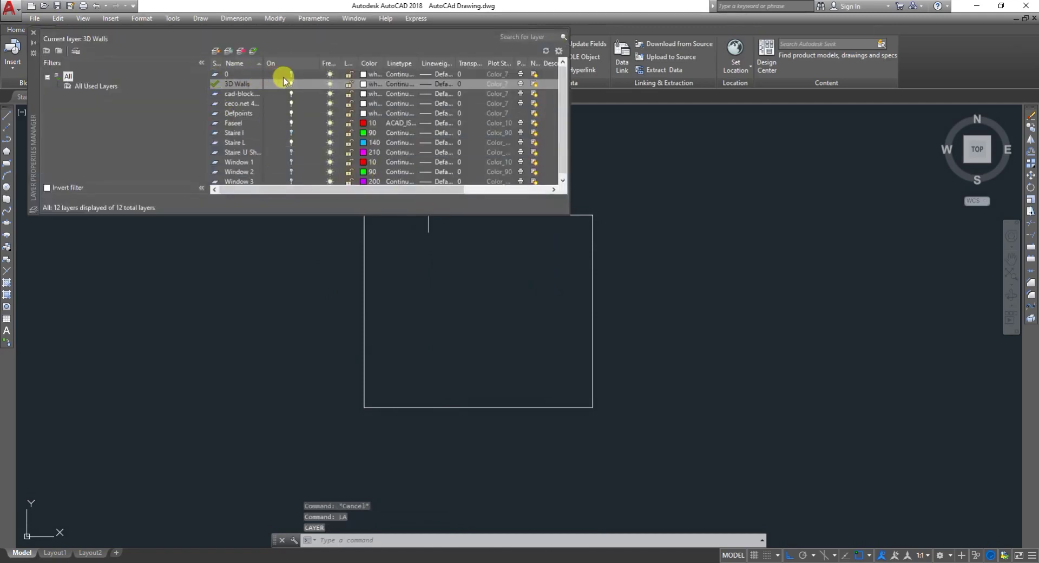
click(290, 73)
click(291, 74)
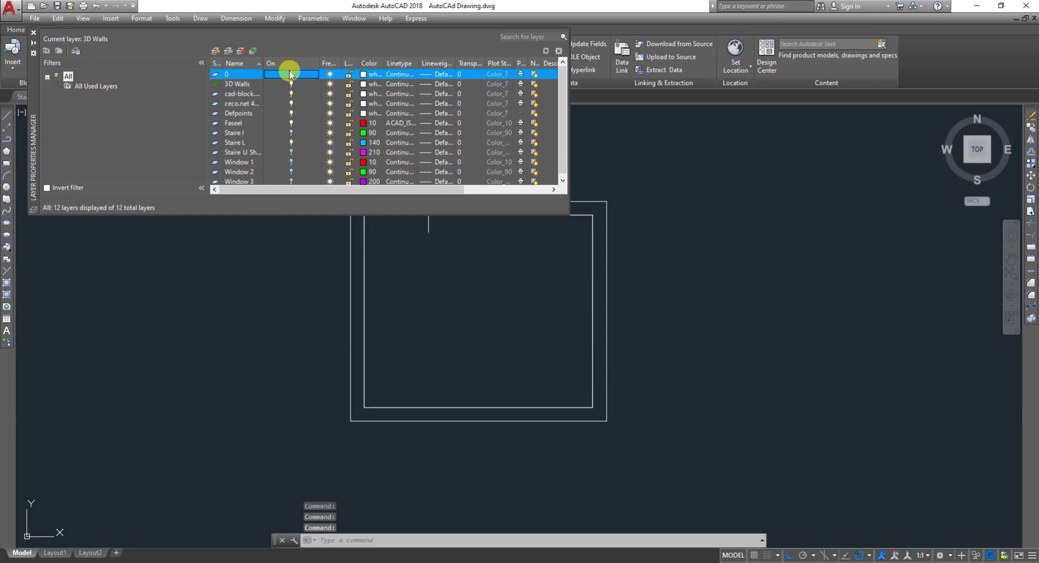
click(290, 74)
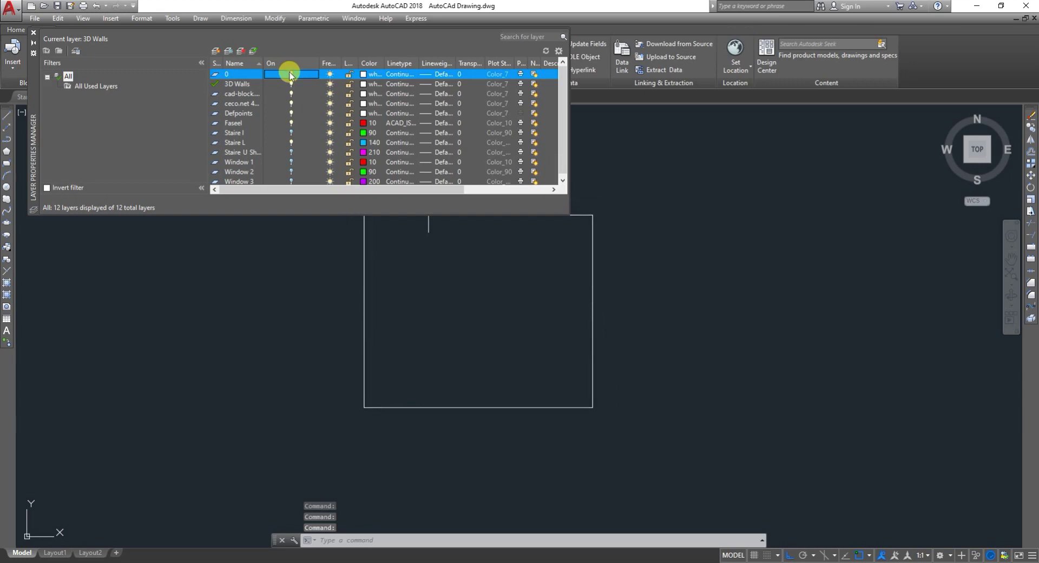
click(291, 74)
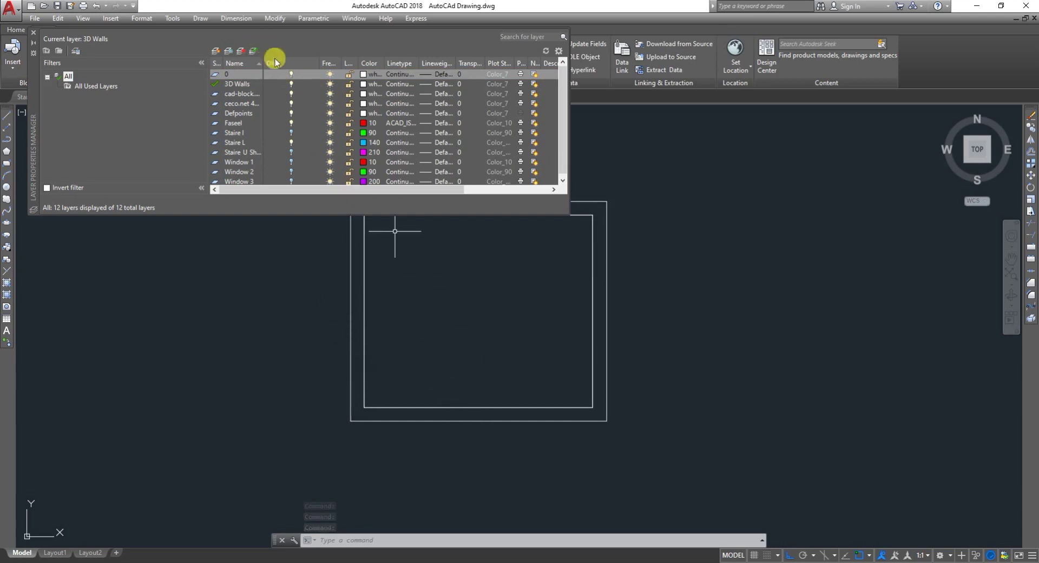
click(291, 73)
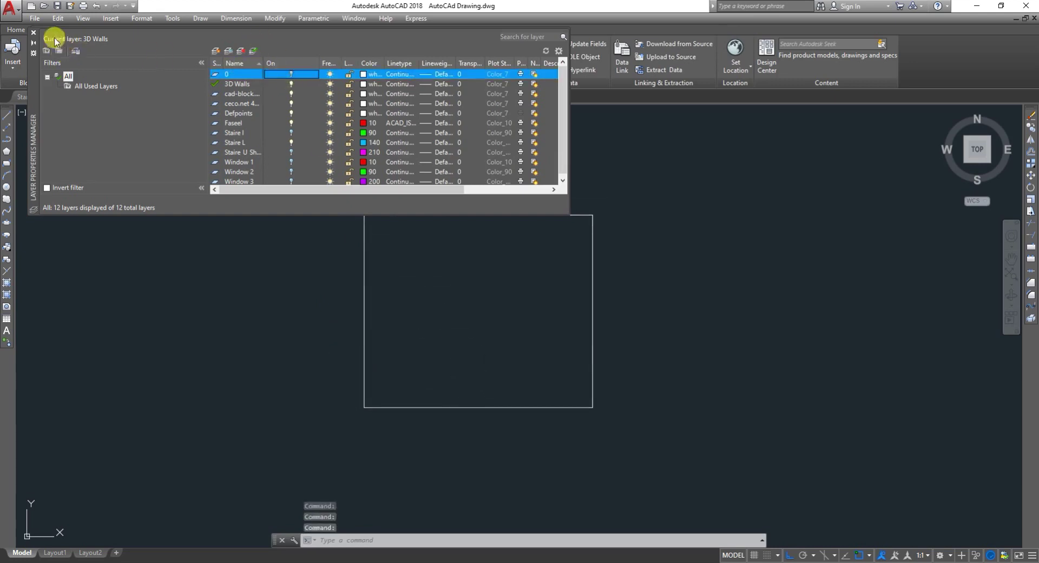
click(34, 36)
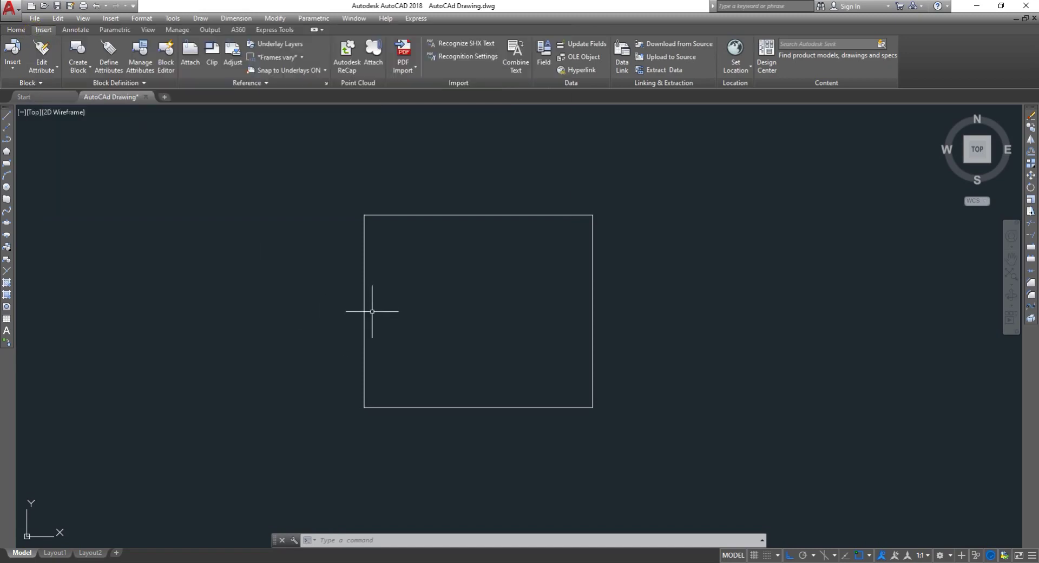
Step: Offset the traced rectangle outward by 1 to create the outer wall line
text(o)
key(Return)
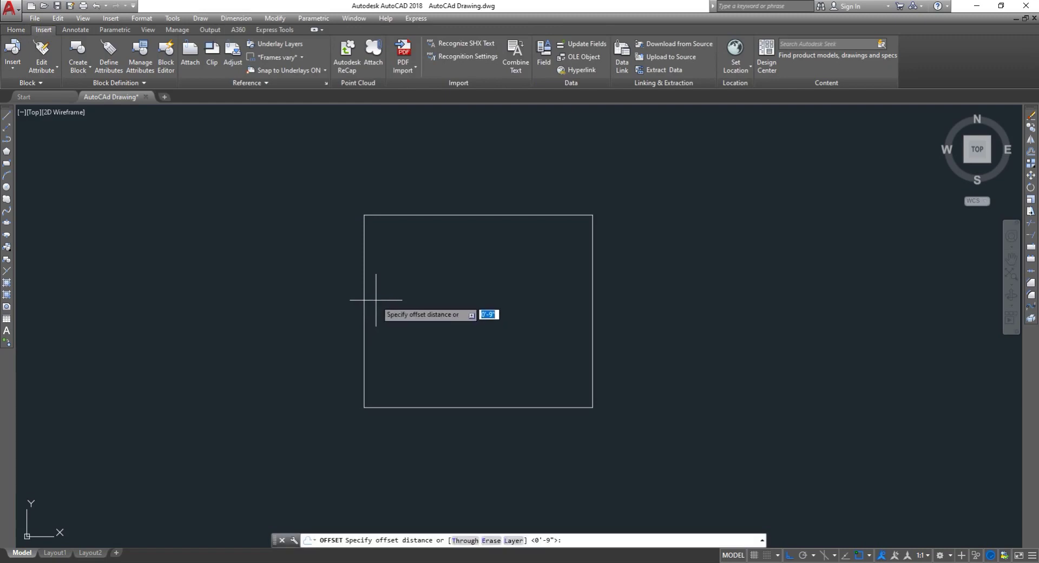
text(1)
key(Return)
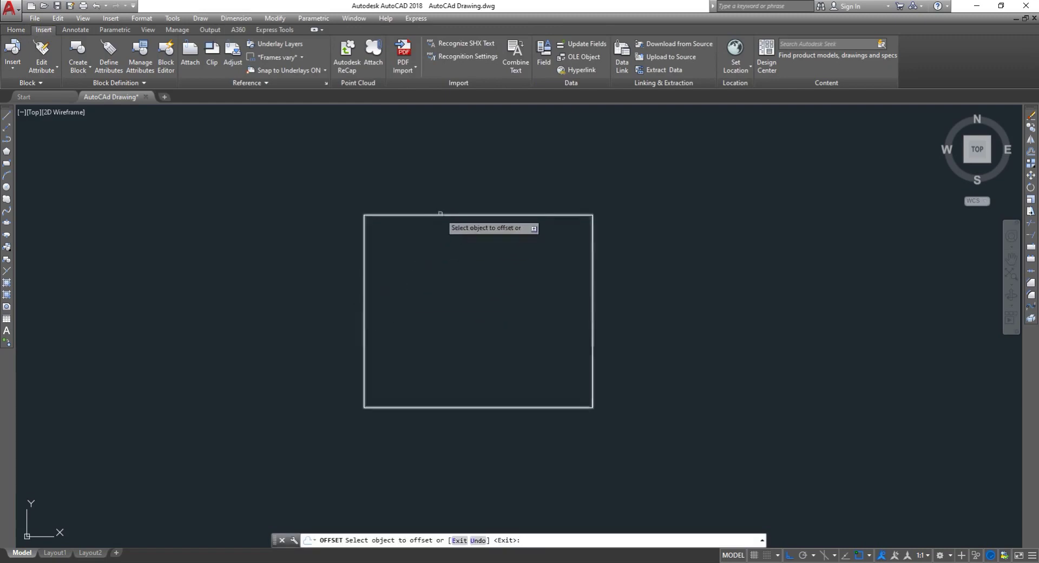
click(442, 215)
click(442, 202)
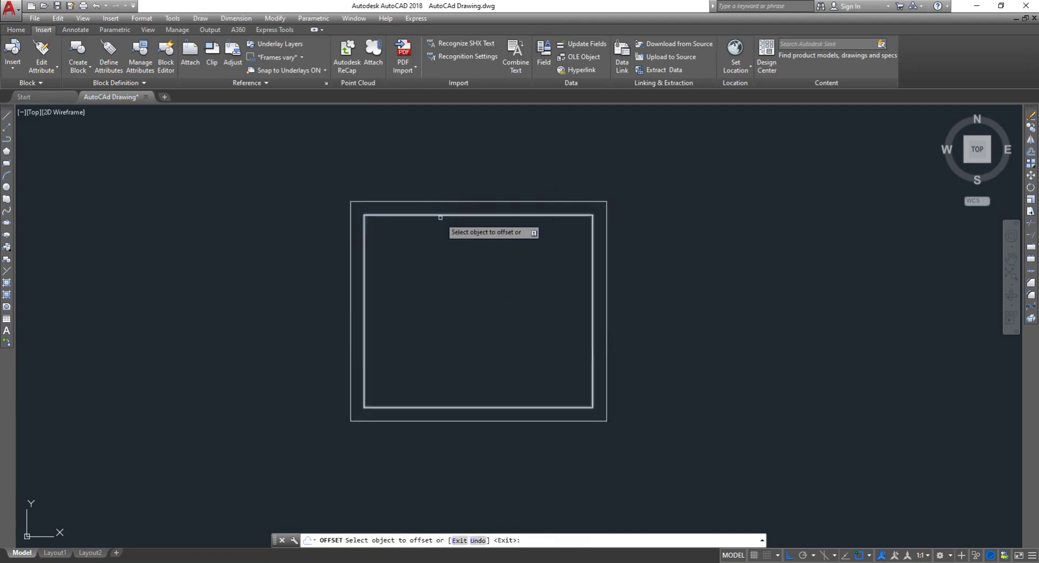
key(Return)
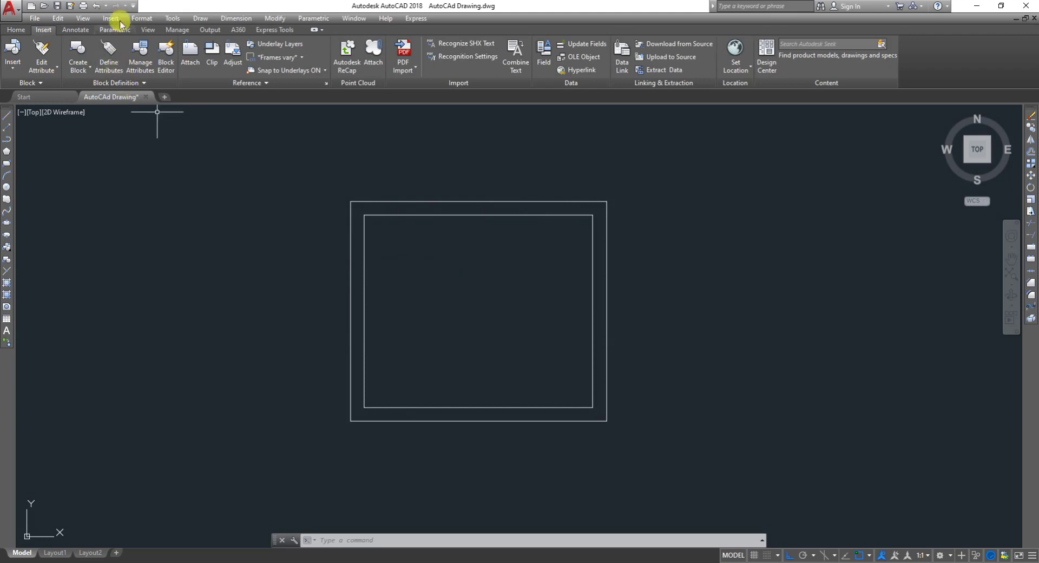
Step: Dismiss the quick-access customization menu and open the Tools menu toward Toolbars
click(133, 6)
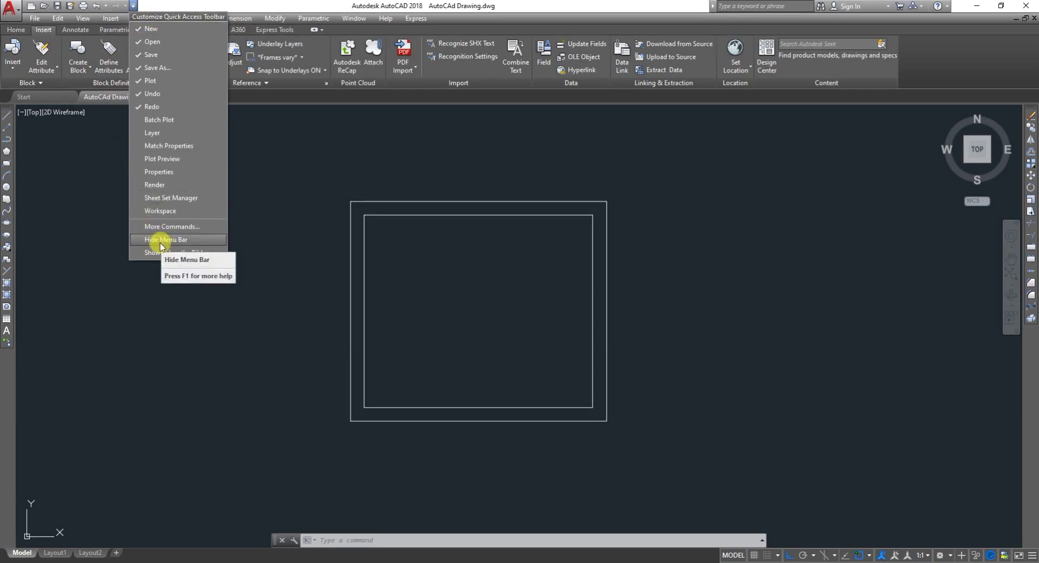
click(265, 217)
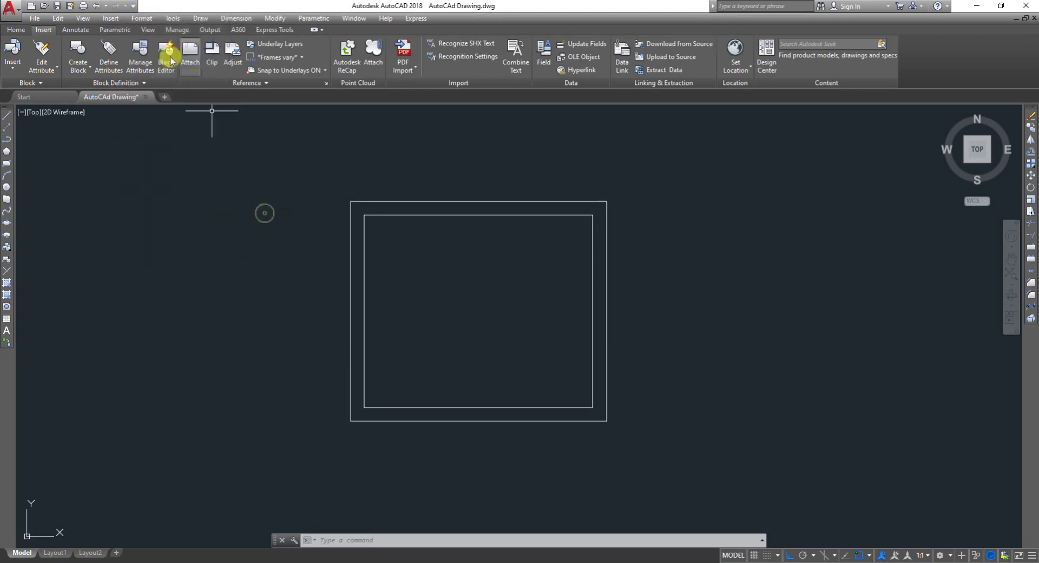
click(176, 21)
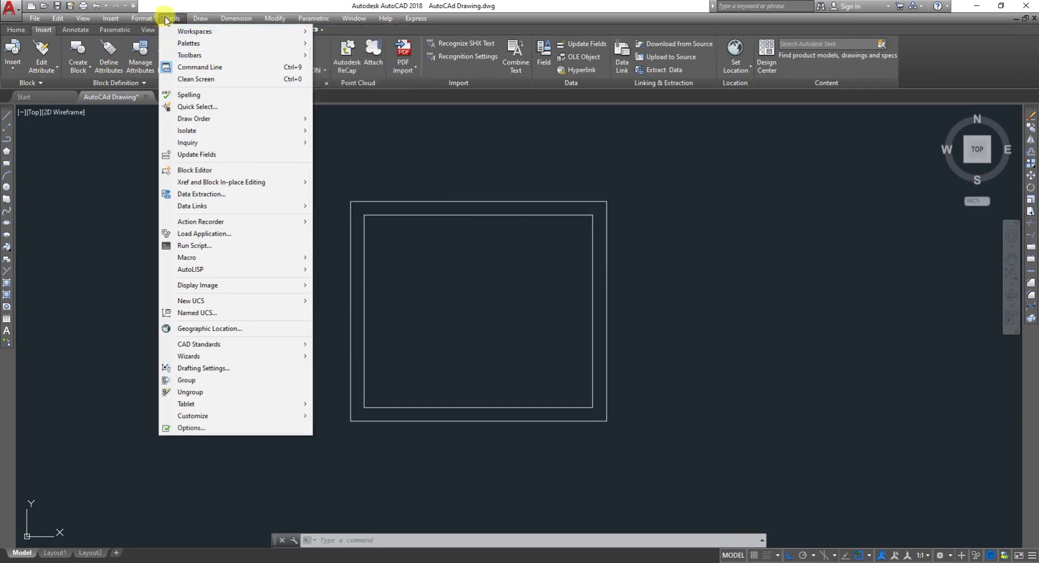
mouse_move(190, 55)
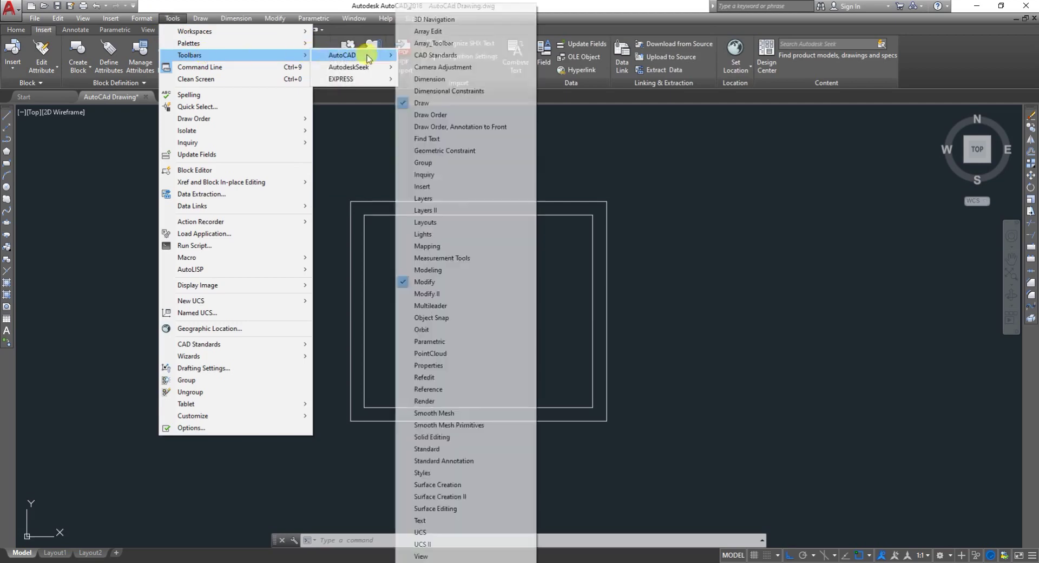
mouse_move(352, 55)
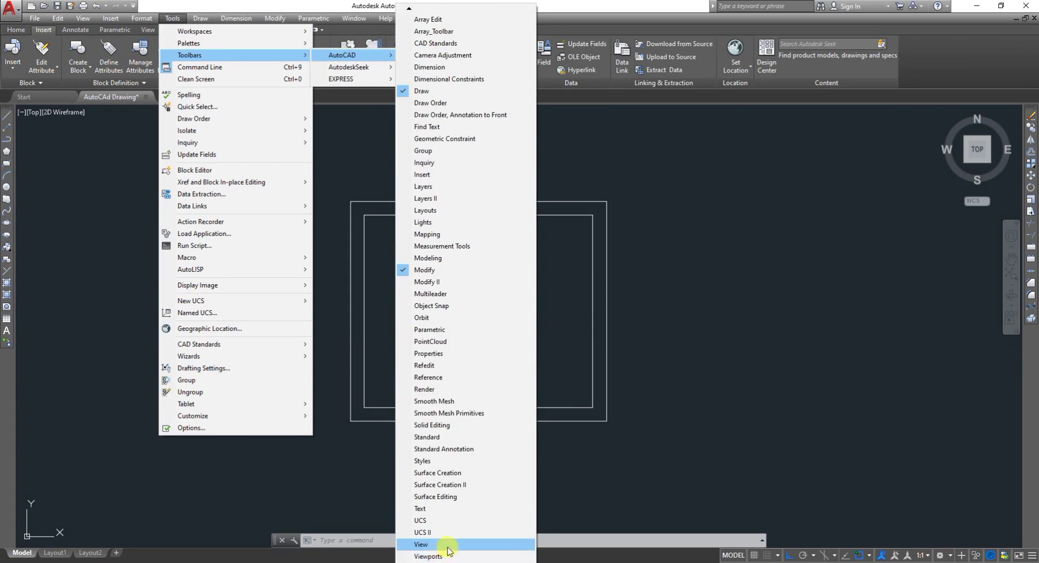
Step: Display the View toolbar of preset viewpoints and dock it on the left edge of the drawing
click(447, 549)
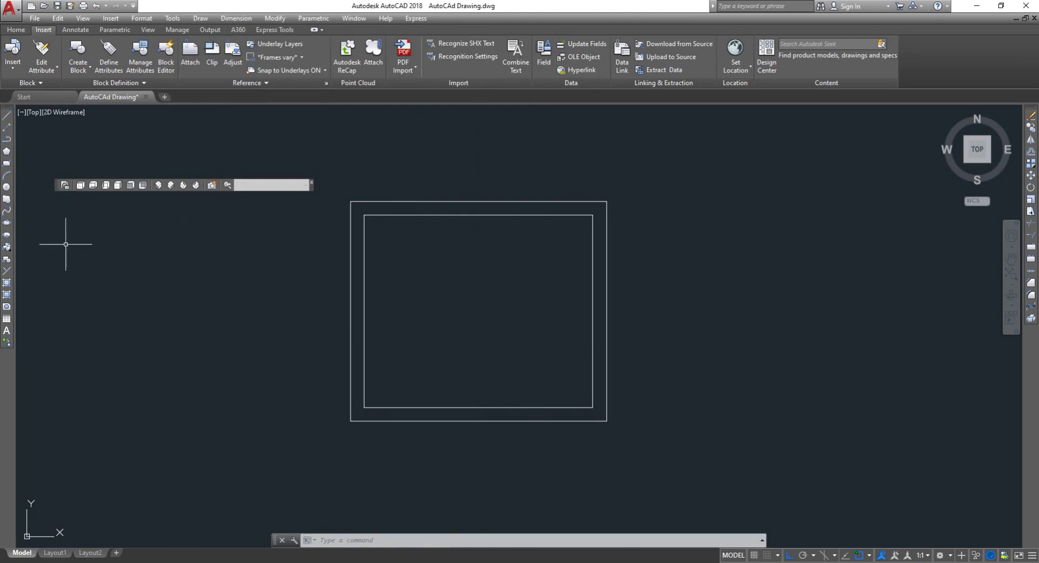
drag(56, 188, 50, 214)
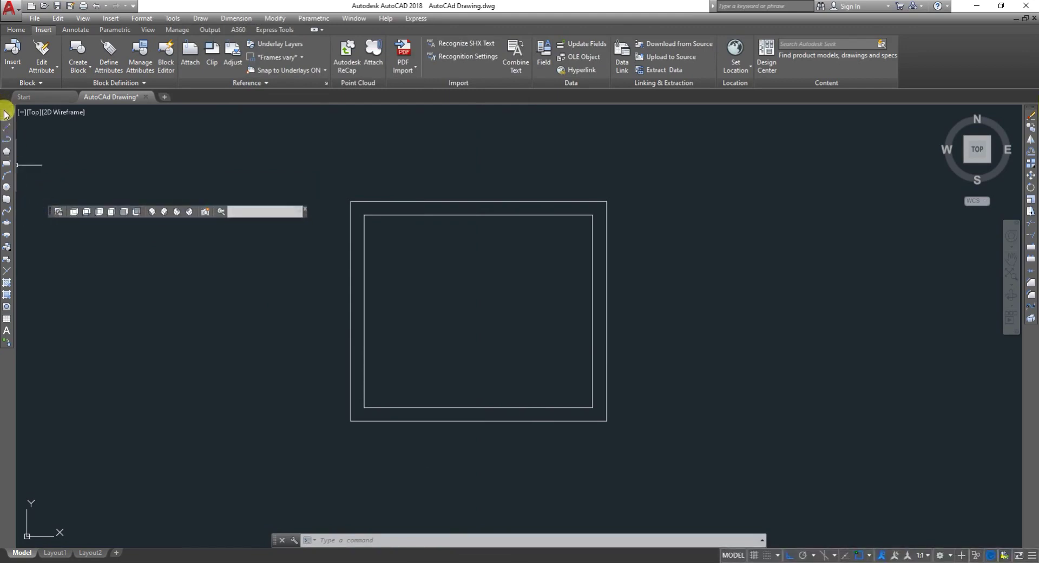
drag(2, 113, 59, 135)
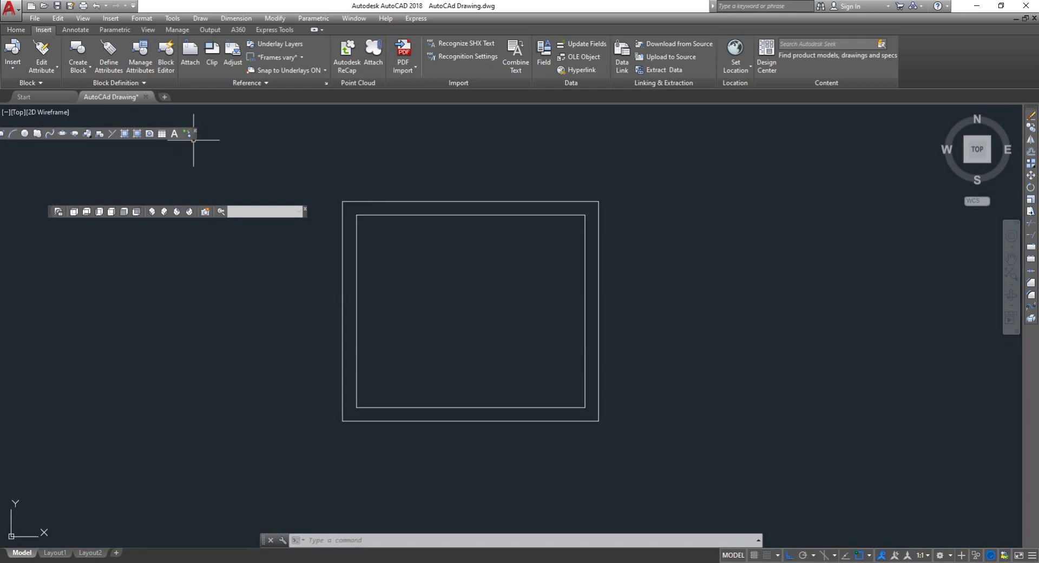
click(195, 133)
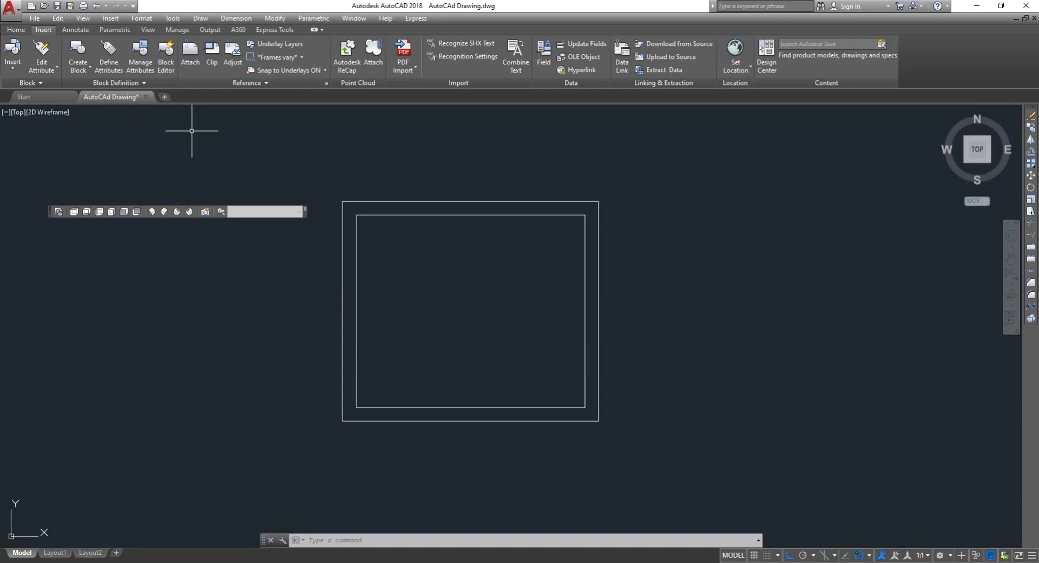
drag(52, 216, 11, 219)
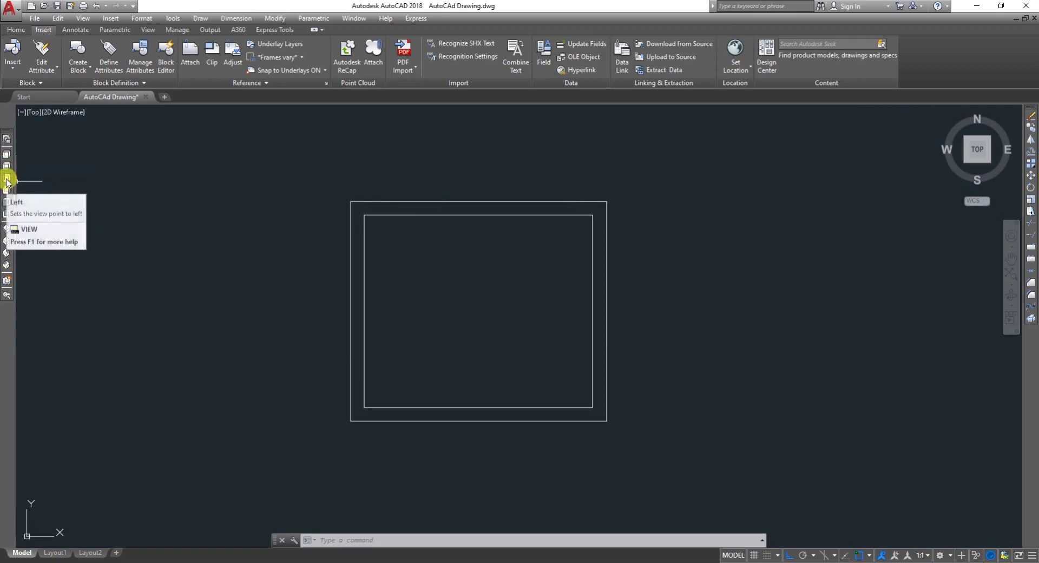
Step: View the drawing from the left, right and back sides and the SW, SE, NE and NW isometric corners
click(7, 179)
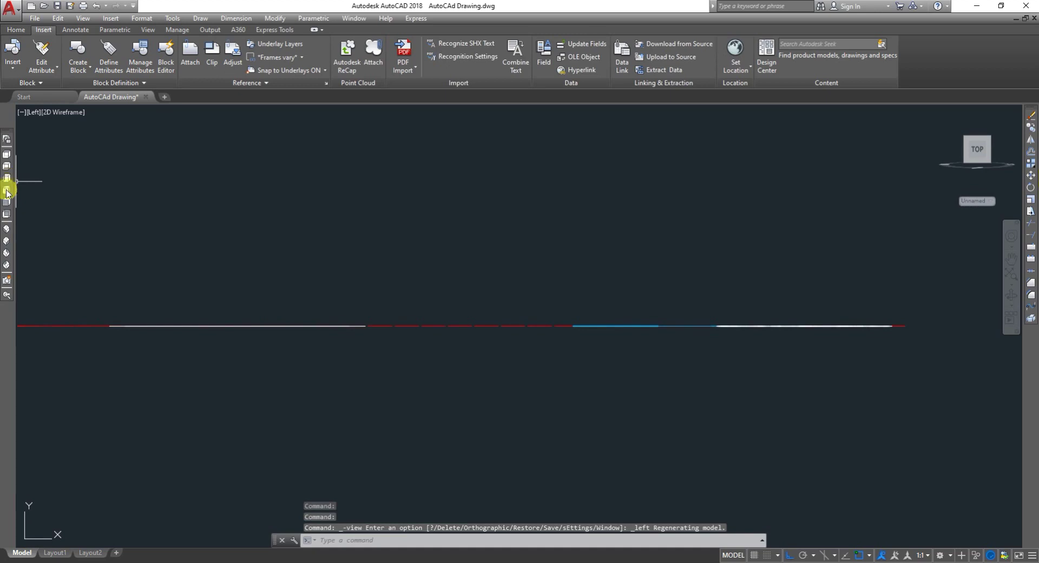
click(7, 193)
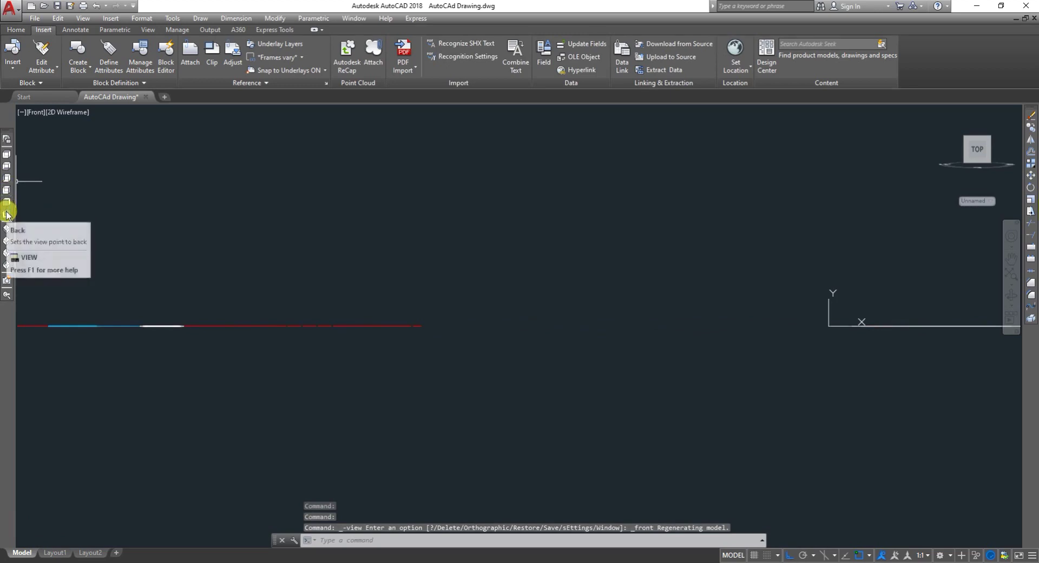
click(6, 214)
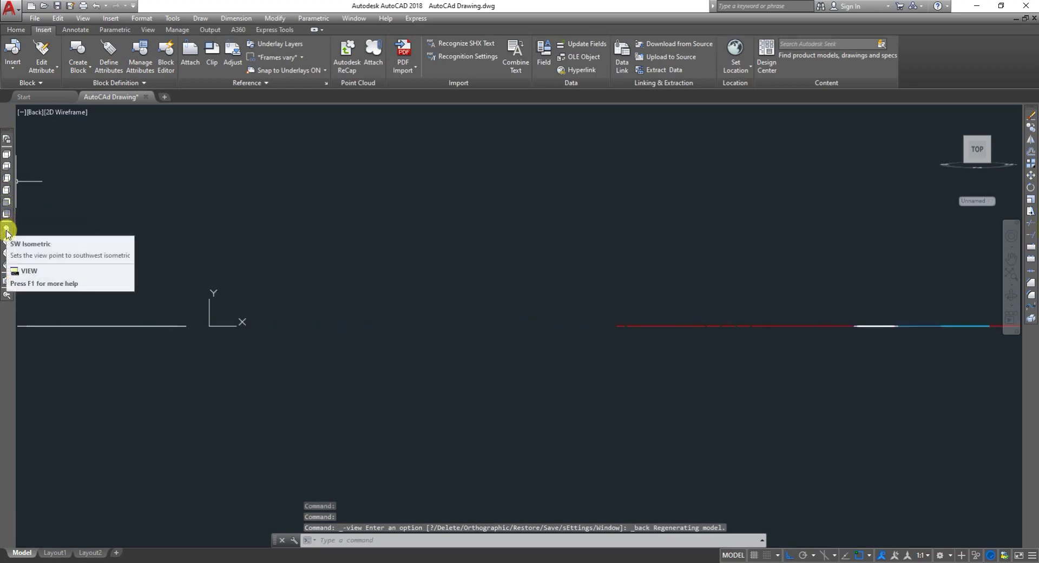
click(6, 231)
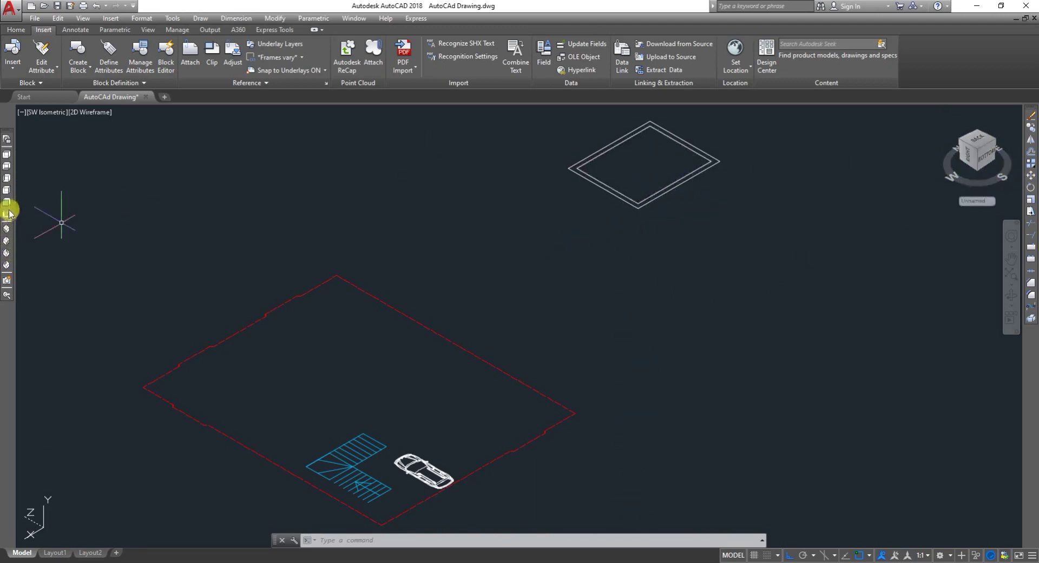
click(7, 242)
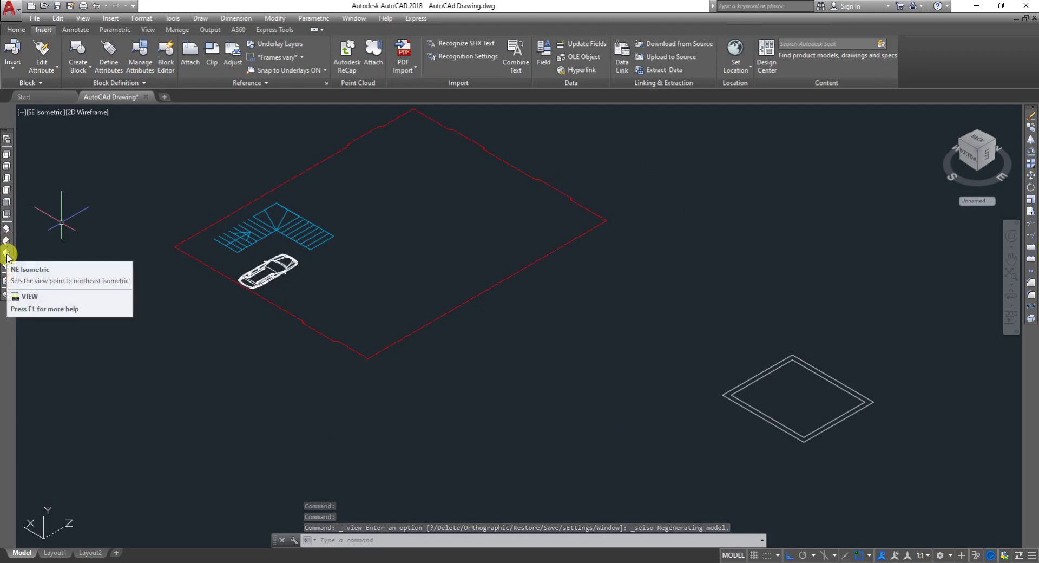
click(7, 254)
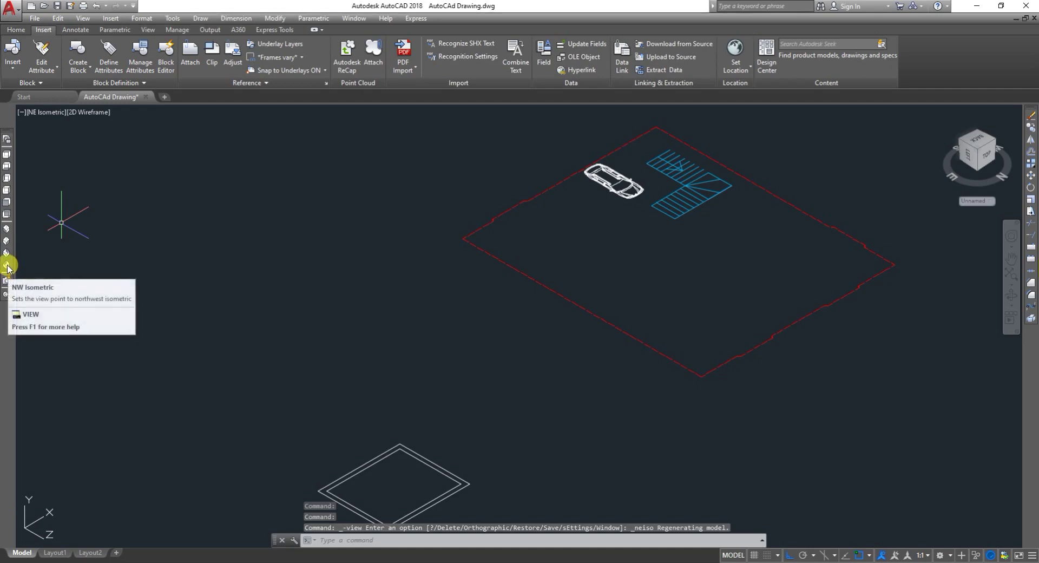
click(7, 265)
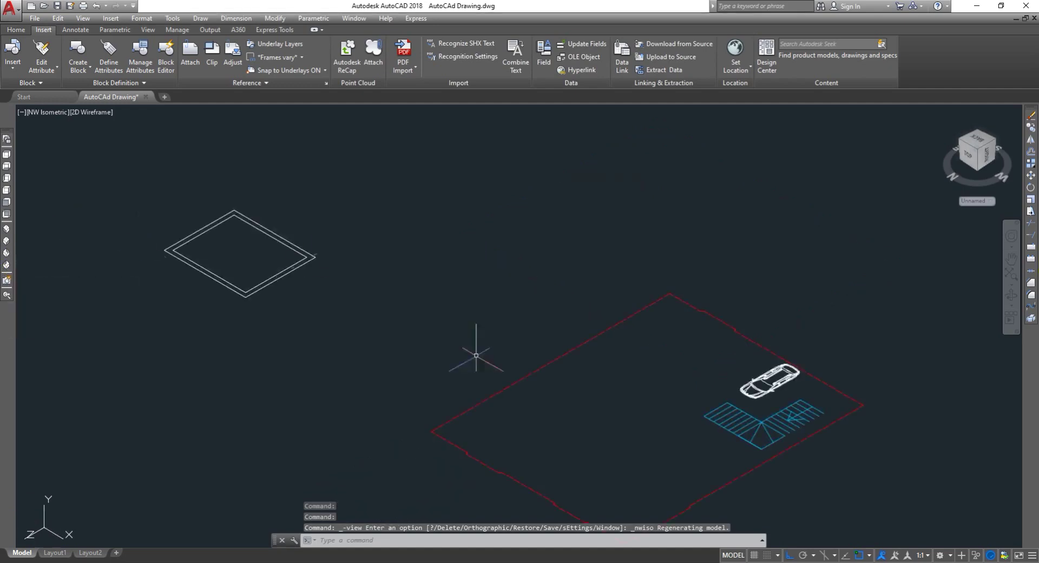
Step: Return to the Top view and zoom in on the double-line square
click(7, 156)
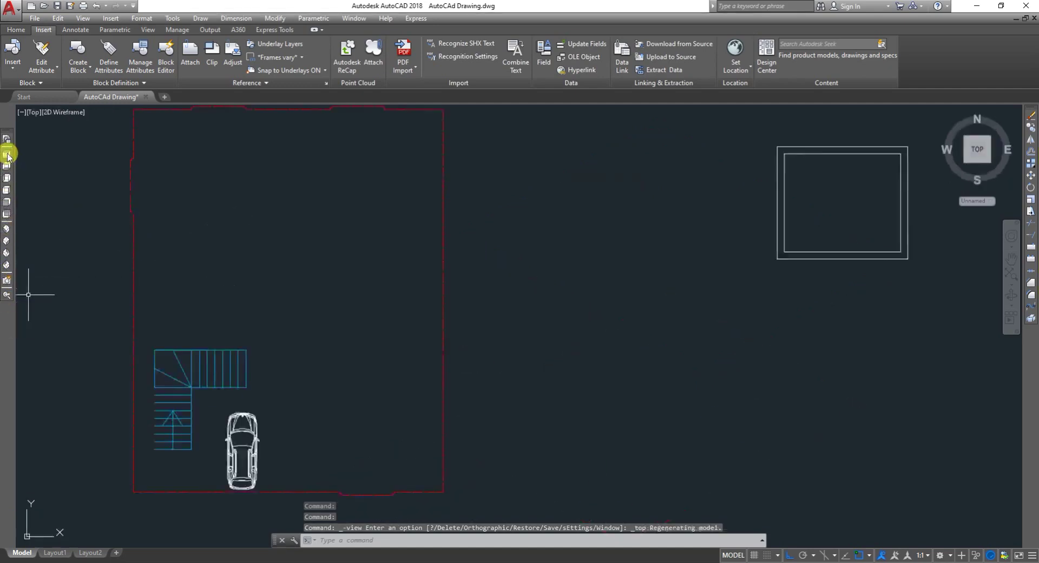
scroll(489, 379, down, 2)
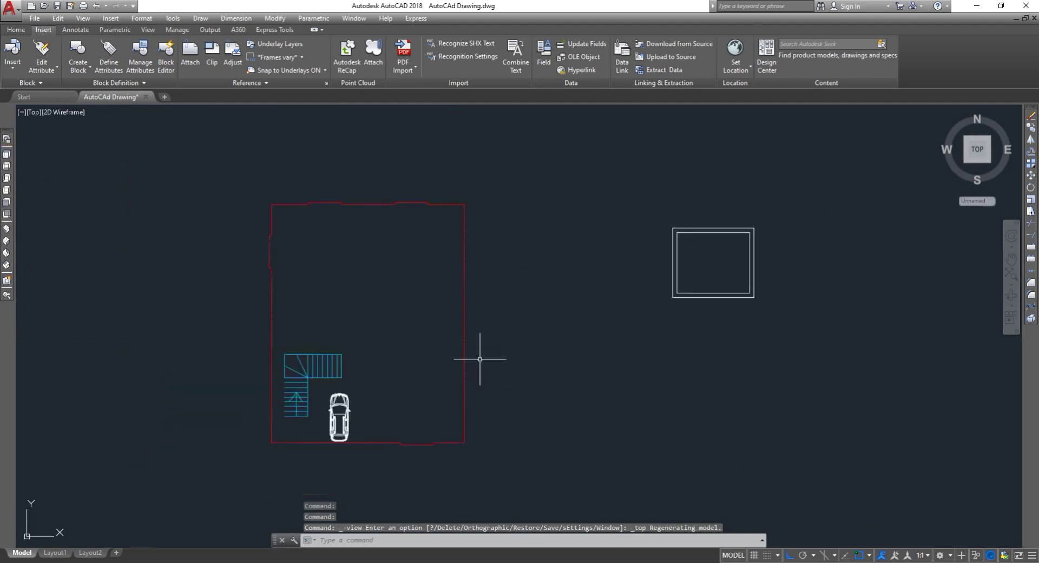
scroll(785, 222, up, 4)
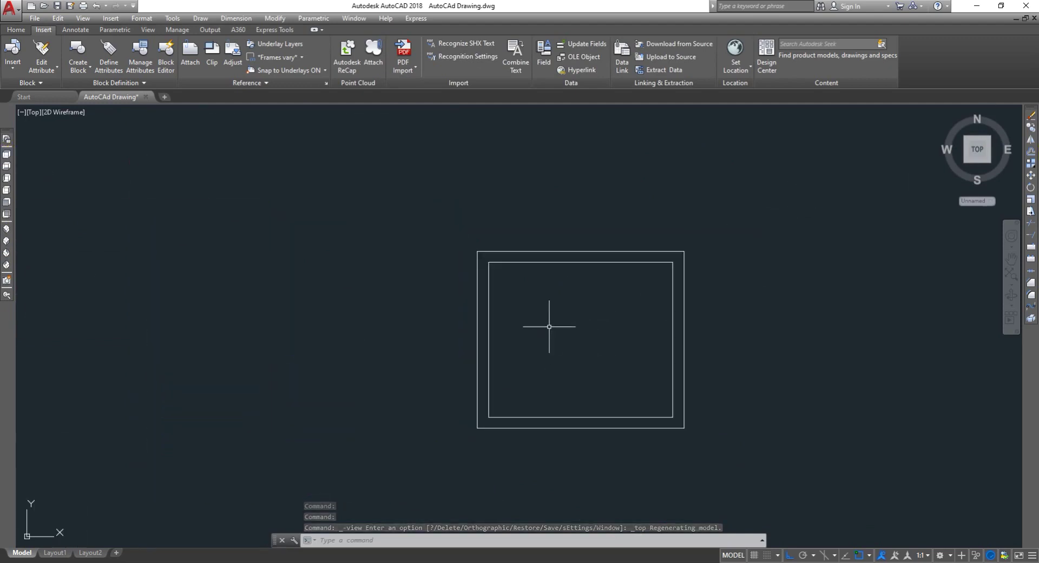
key(Escape)
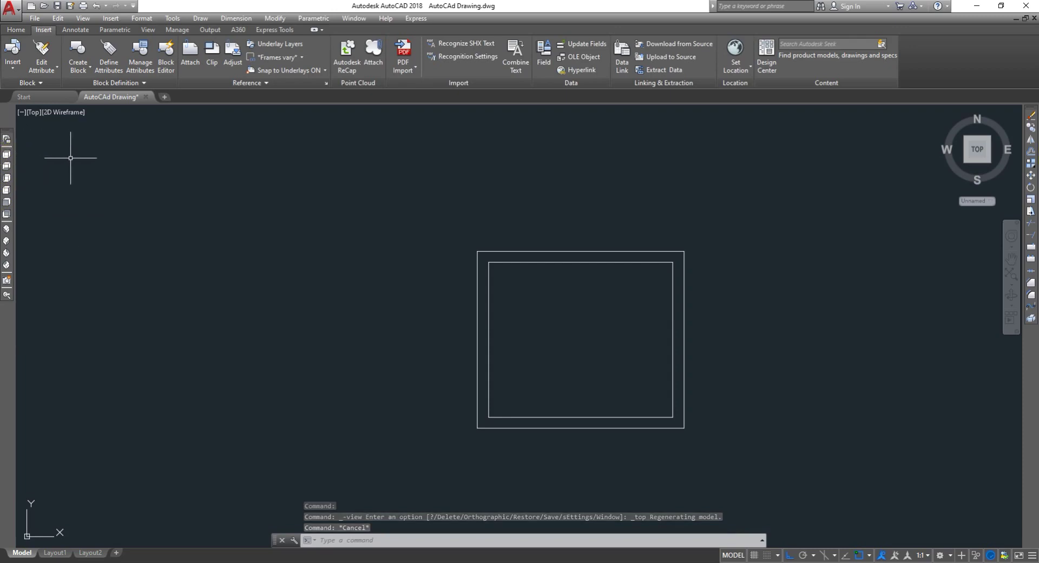
text(E)
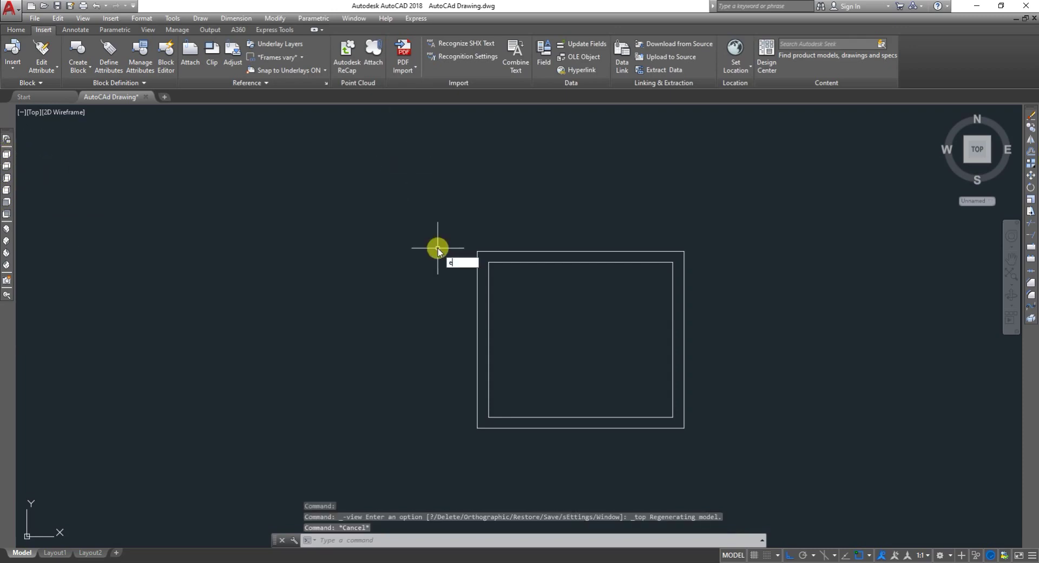
text(X)
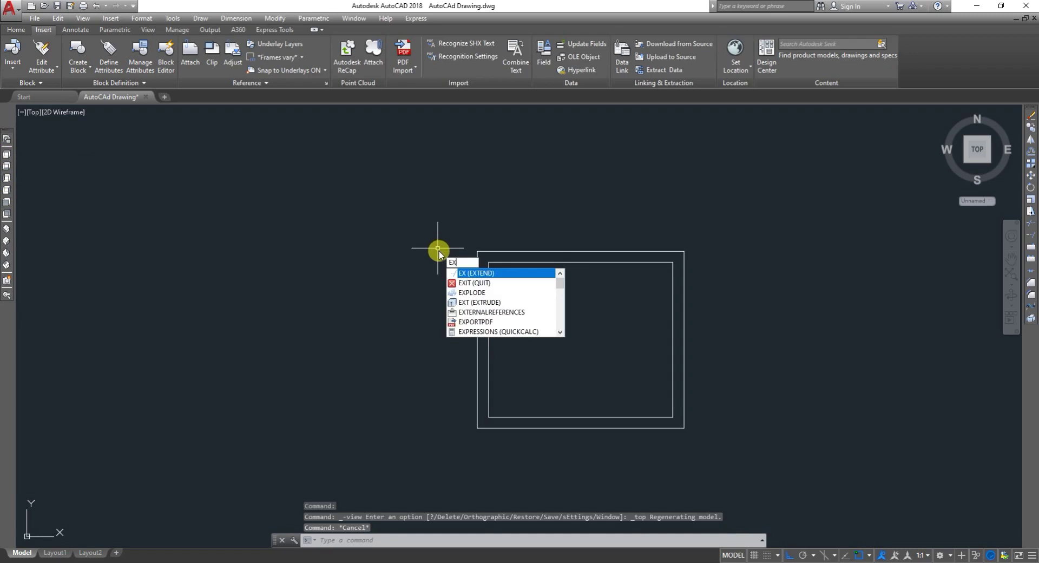
key(Return)
click(510, 251)
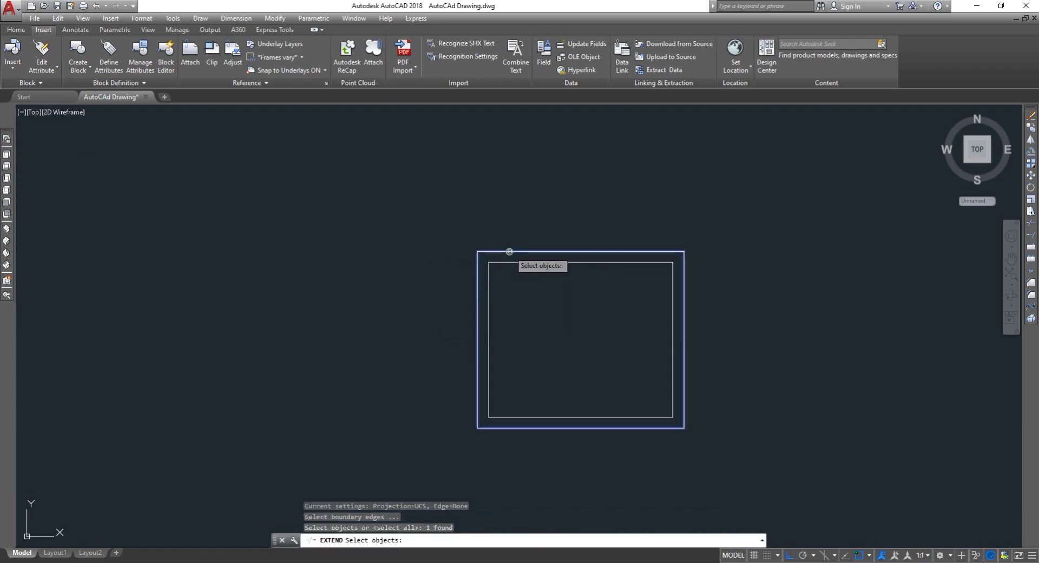
key(Return)
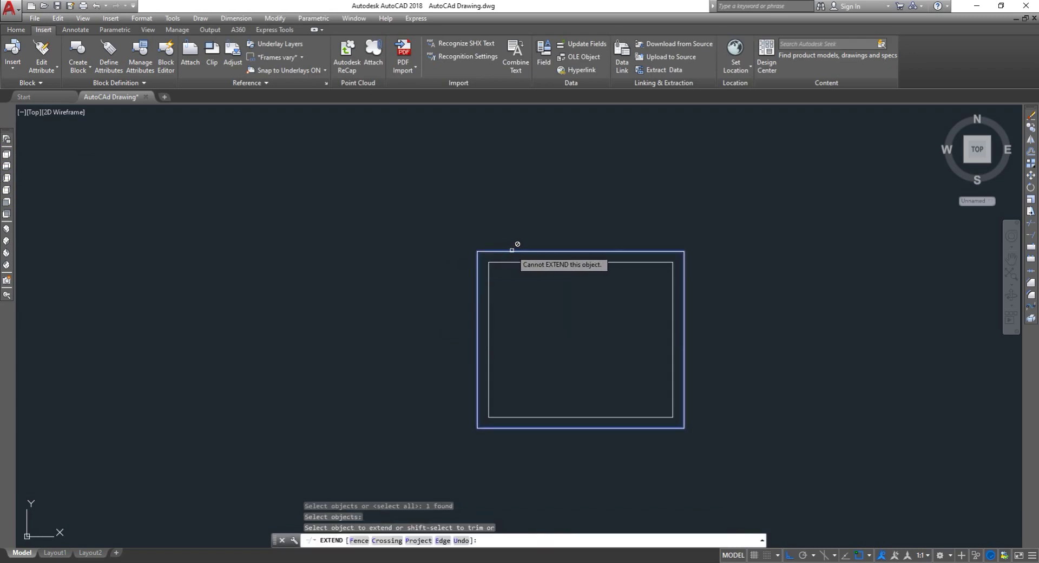
key(Escape)
key(Escape)
key(Escape)
text(ex)
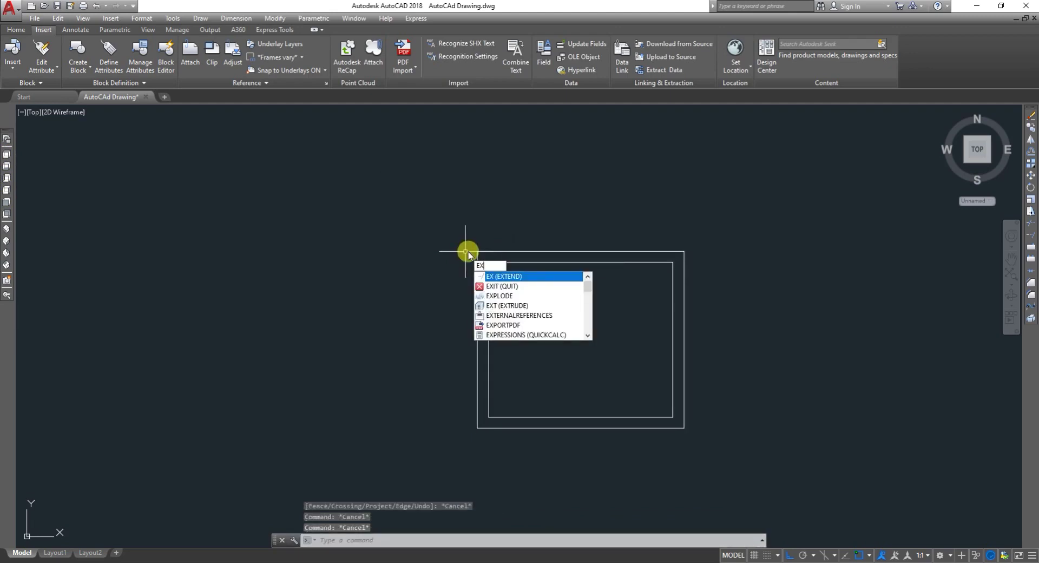
text(t)
key(Escape)
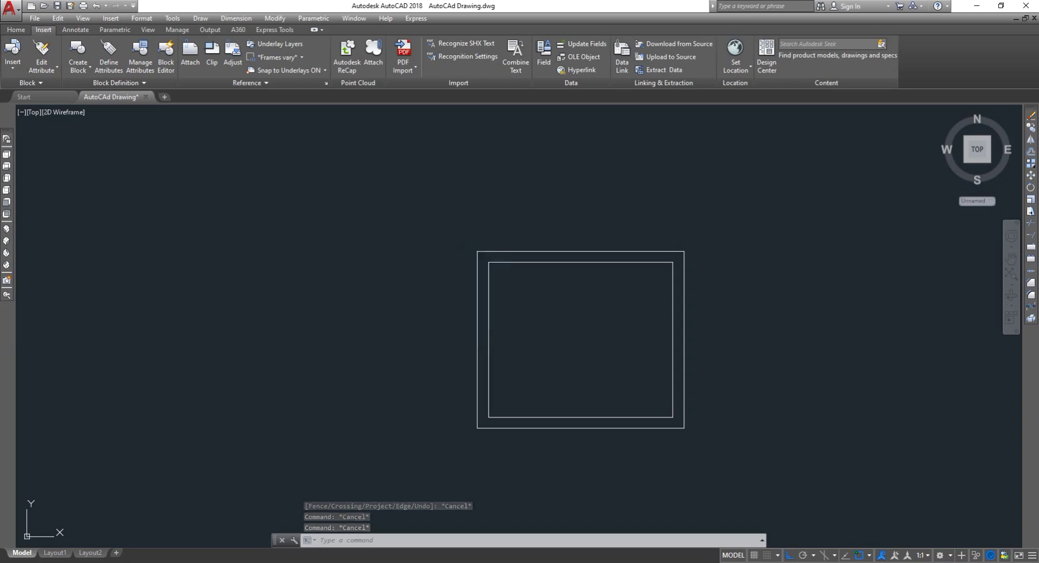
key(Return)
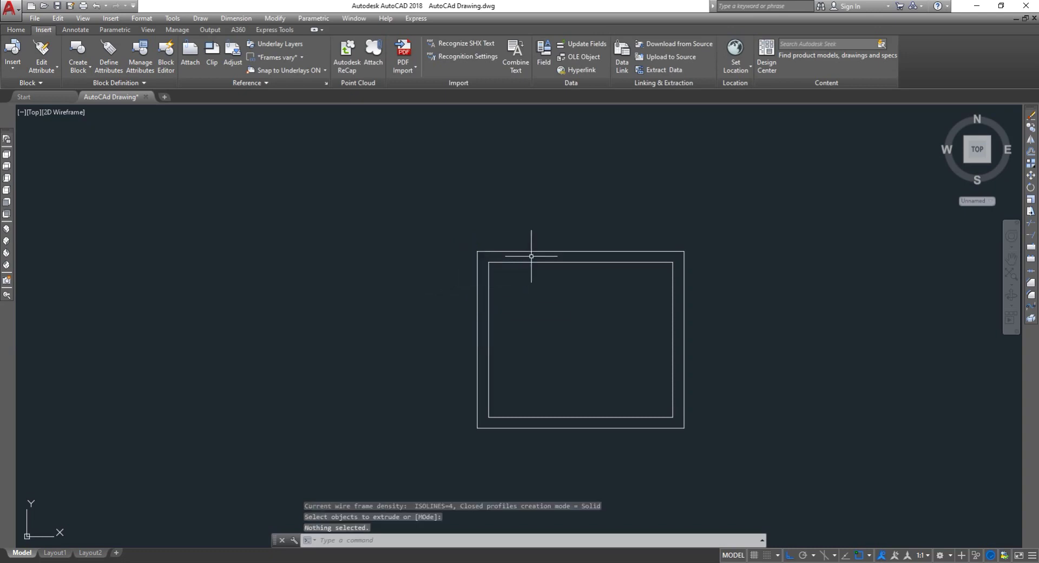
Step: Extrude both nested wall rectangles, selected with a crossing window, to a height of 10'
key(Escape)
text(ext)
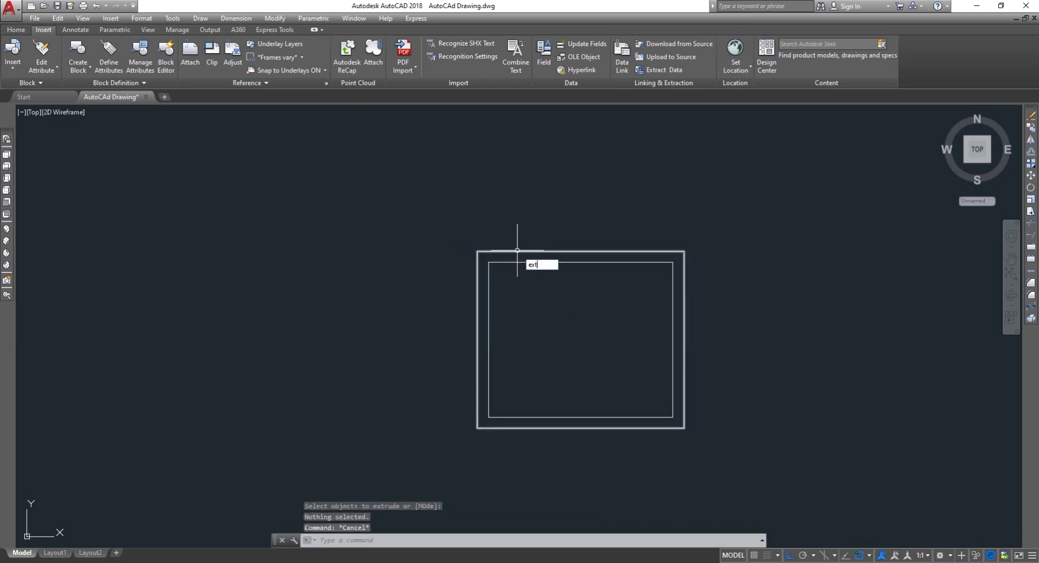
key(Return)
click(783, 333)
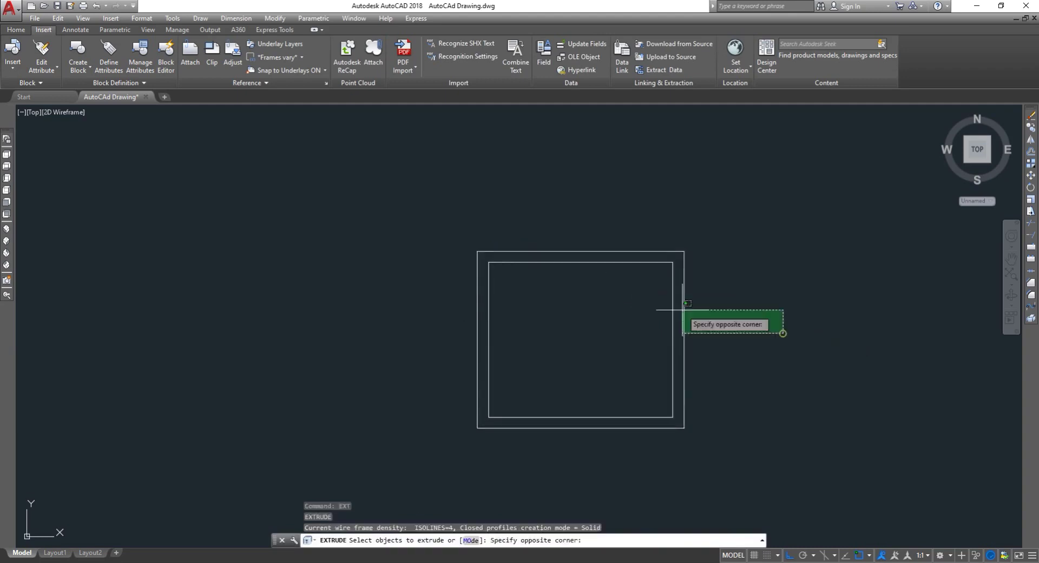
click(587, 294)
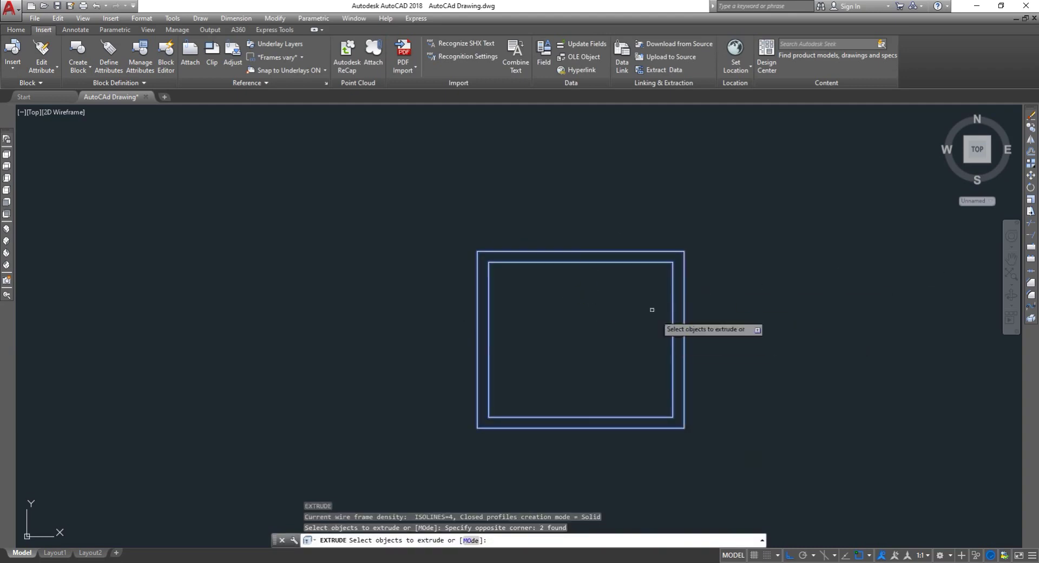
right_click(626, 261)
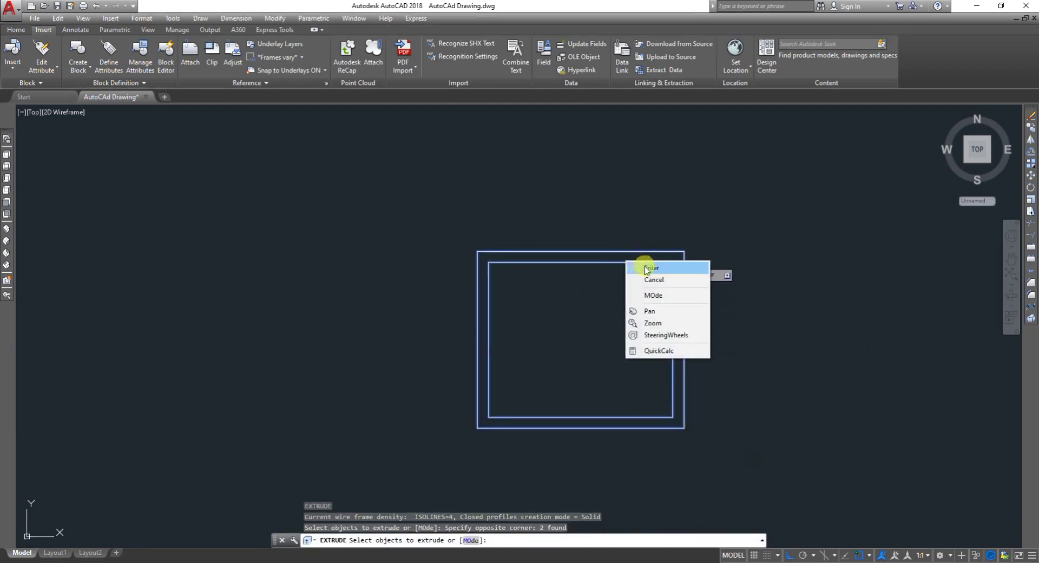
click(646, 268)
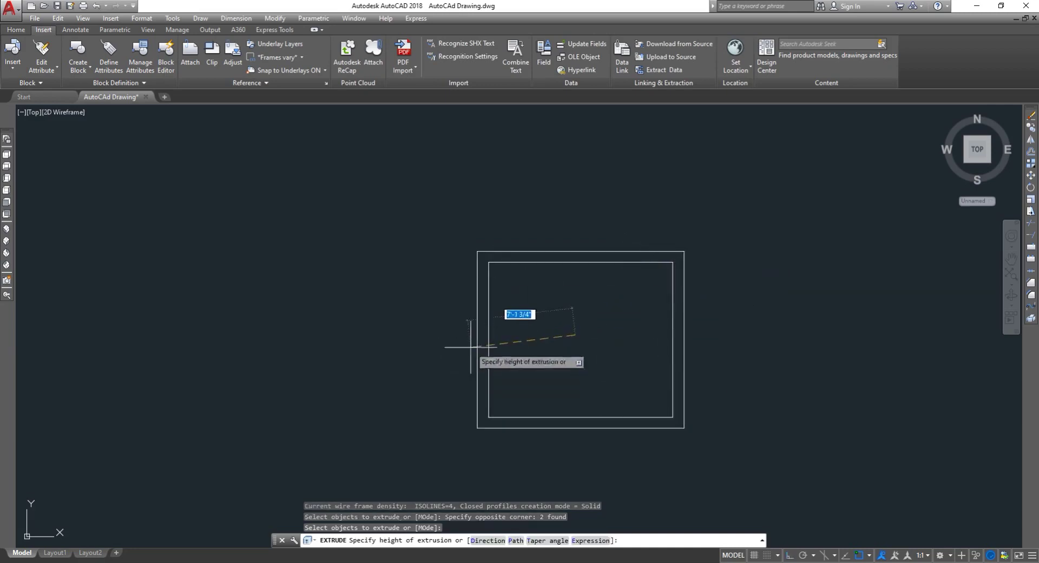
click(470, 343)
text(10)
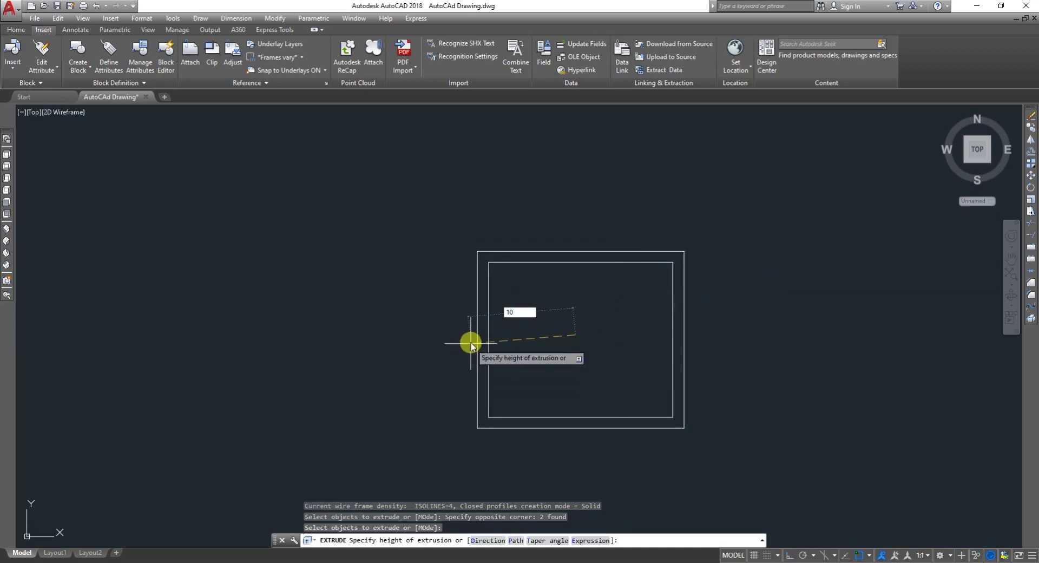
text(')
key(Return)
key(Escape)
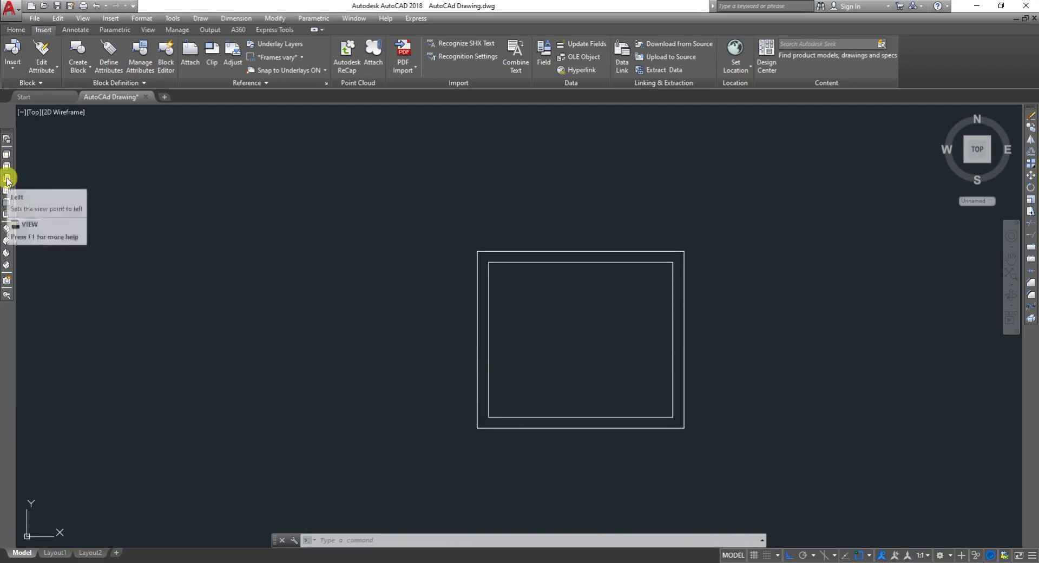
click(7, 179)
scroll(313, 266, down, 2)
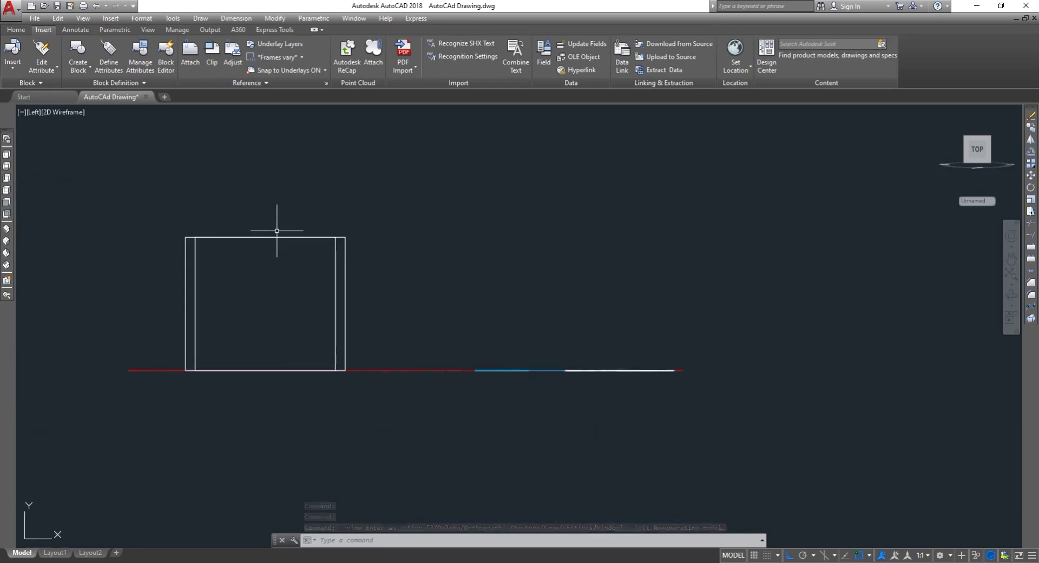
click(7, 156)
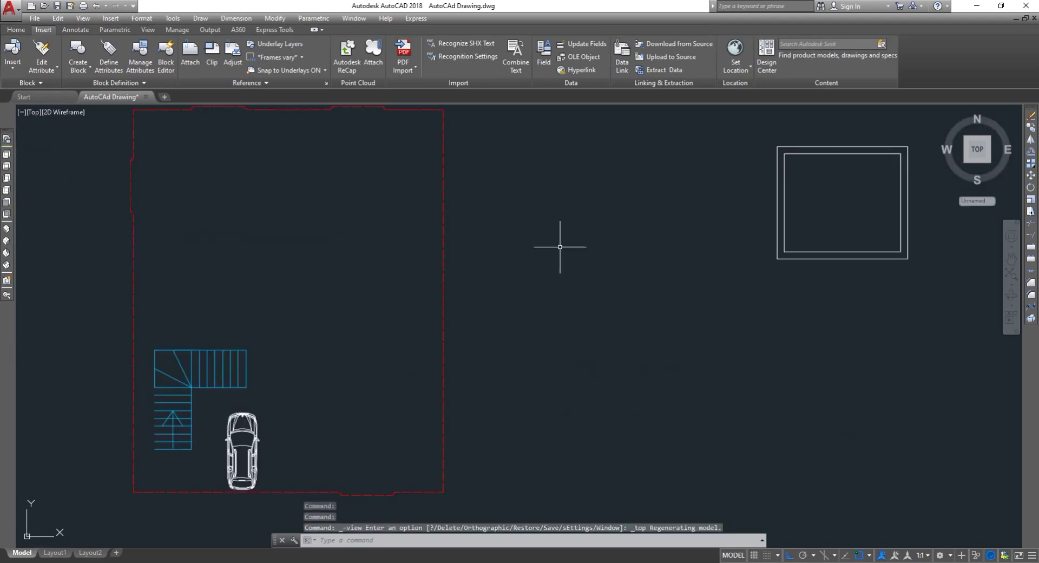
scroll(560, 304, down, 4)
scroll(718, 247, up, 4)
scroll(570, 327, up, 2)
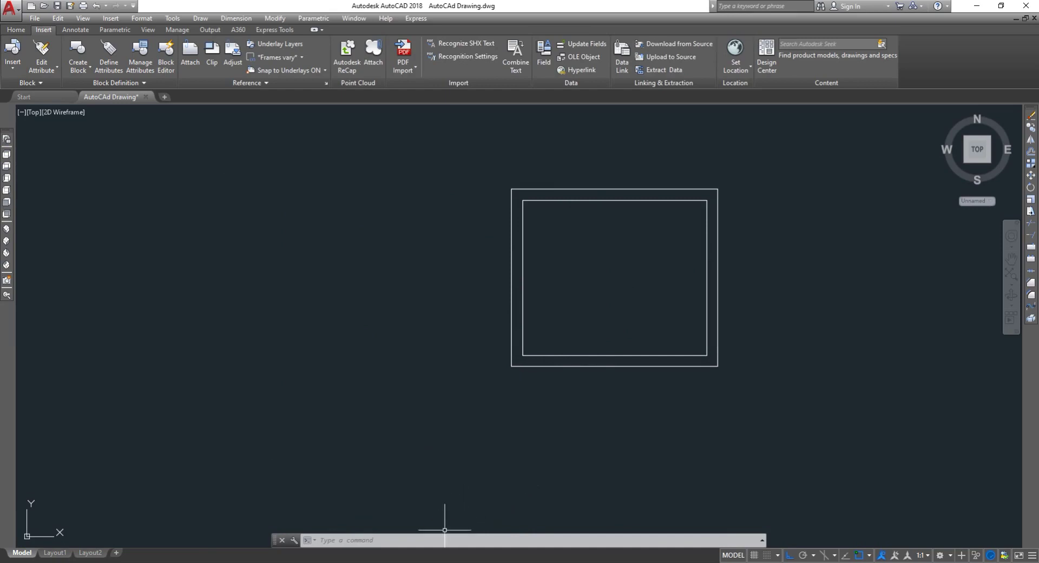
Step: Apply Flat with Edges shading with SHADE and switch to the SW Isometric view
click(442, 540)
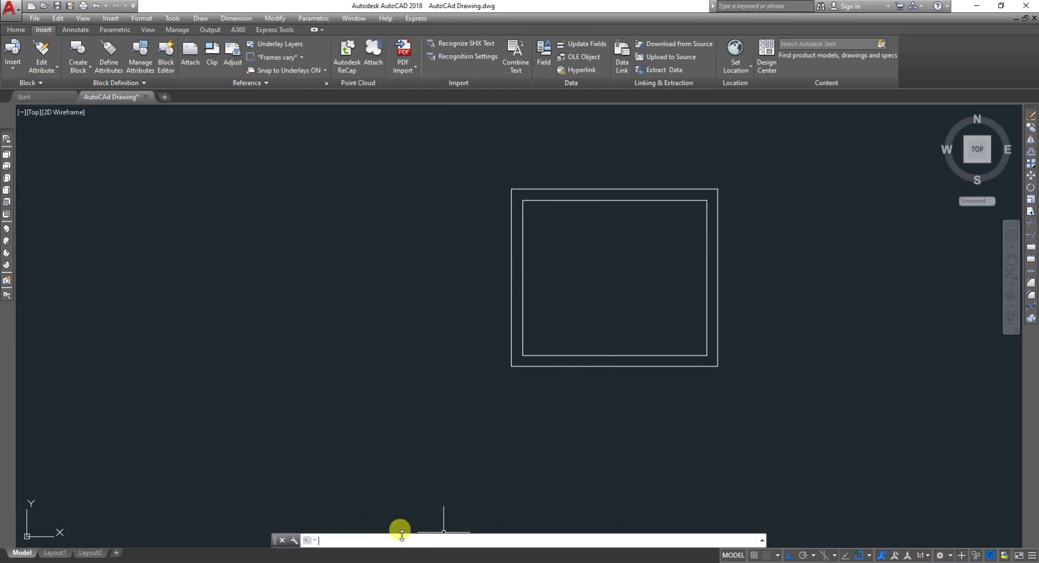
text(sh)
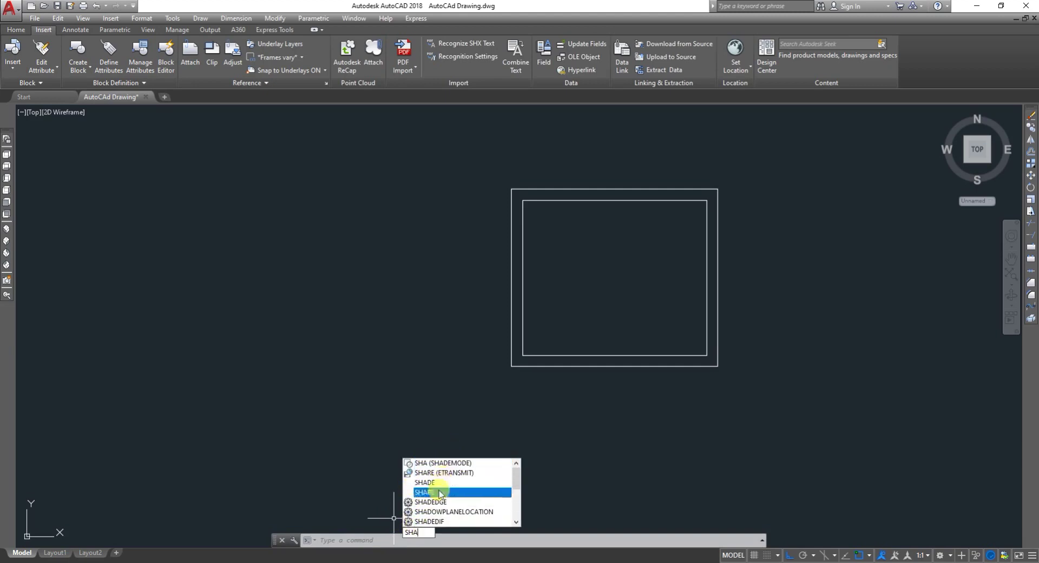
click(444, 483)
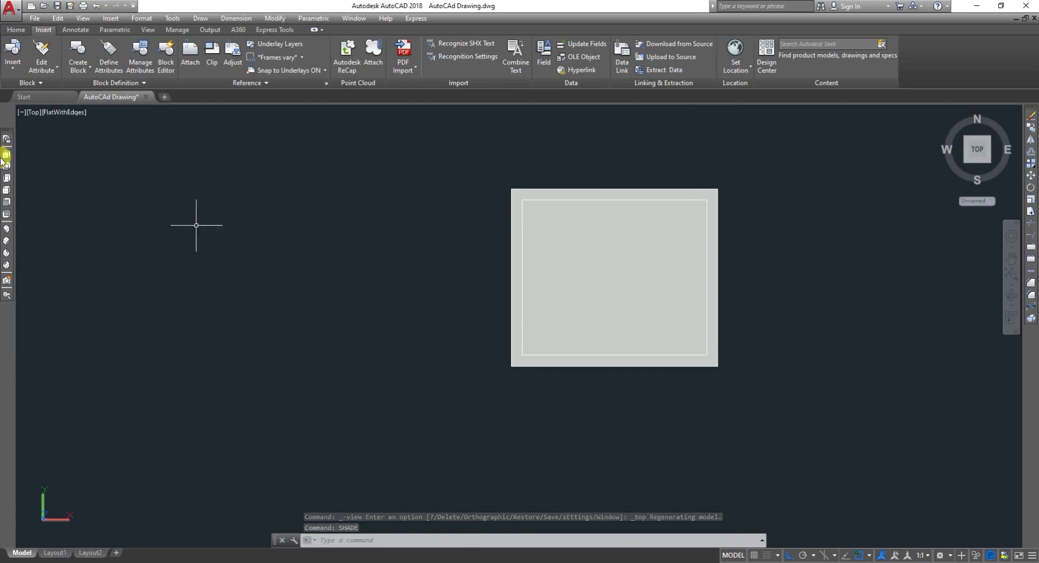
click(8, 232)
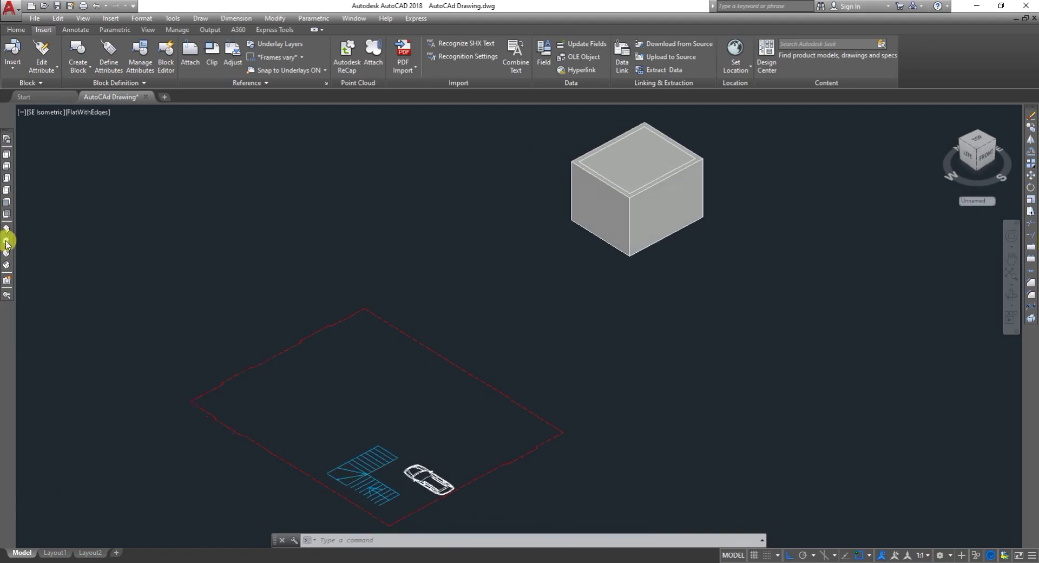
Step: Check the SE and NE Isometric views, then return to Top and zoom in on the shaded box
click(6, 241)
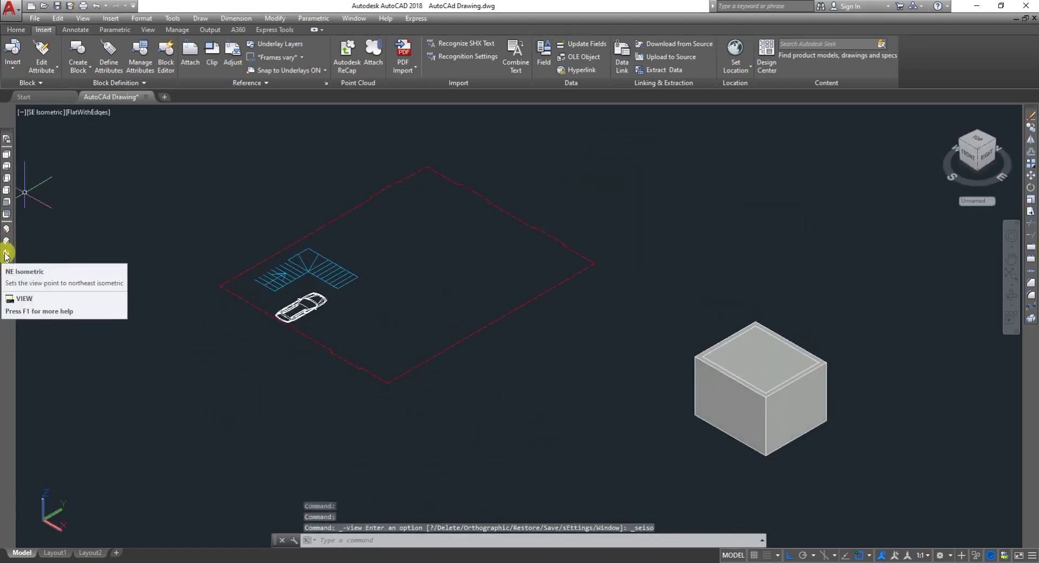
click(6, 253)
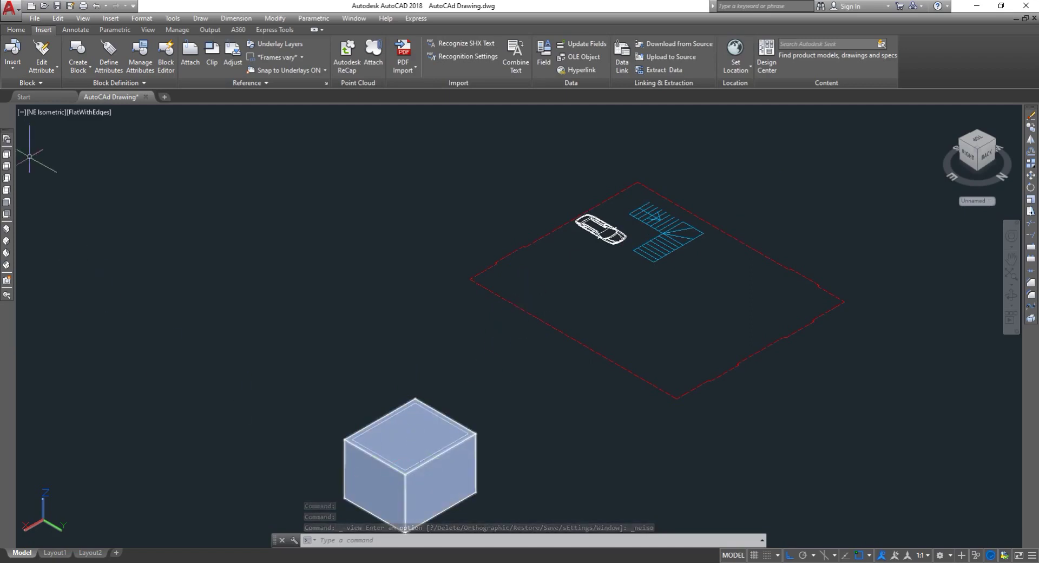
click(6, 156)
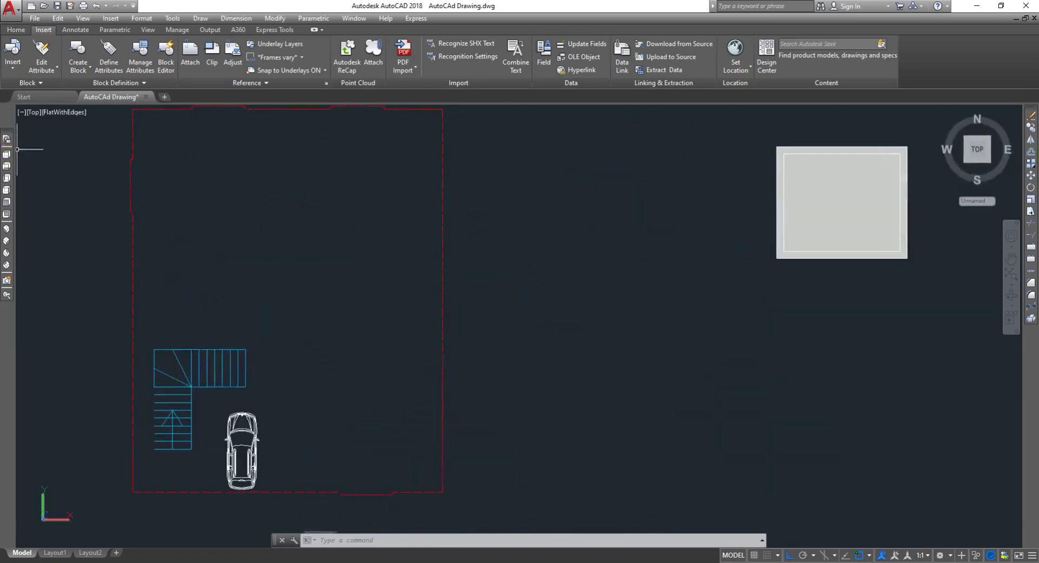
scroll(633, 236, down, 2)
scroll(828, 179, up, 1)
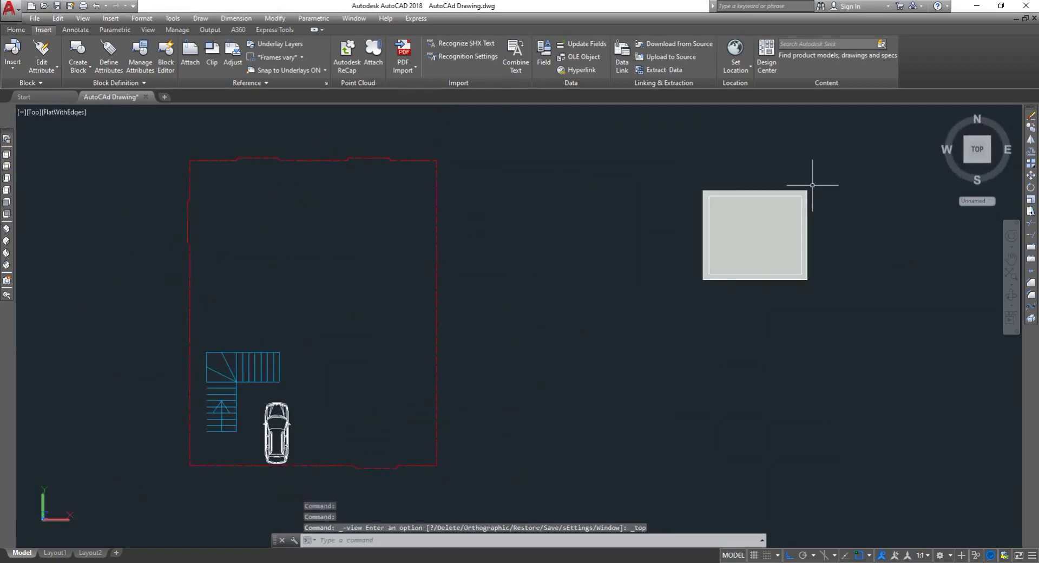
scroll(821, 165, up, 2)
scroll(817, 173, up, 2)
key(Escape)
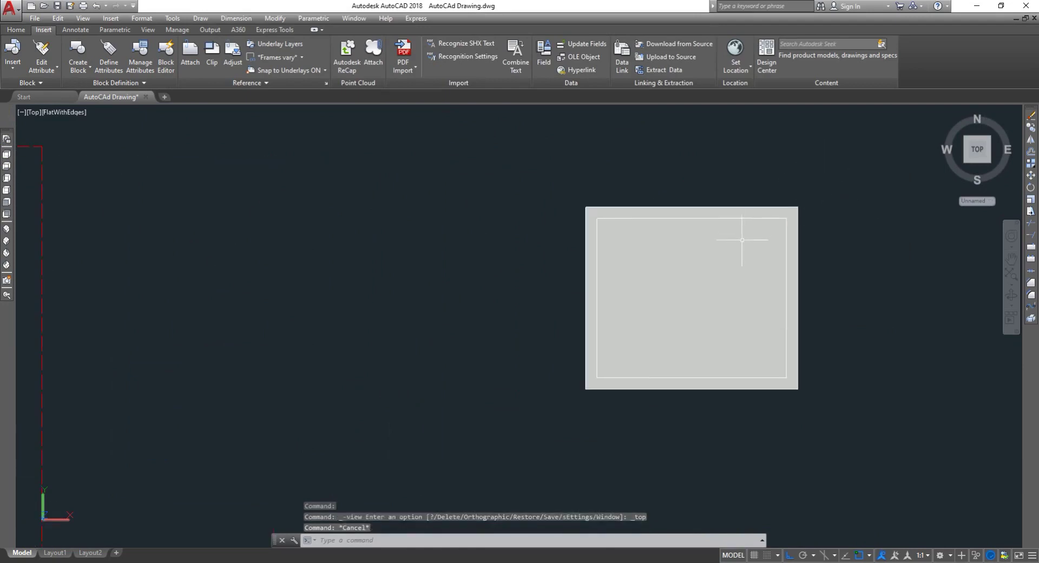
click(712, 229)
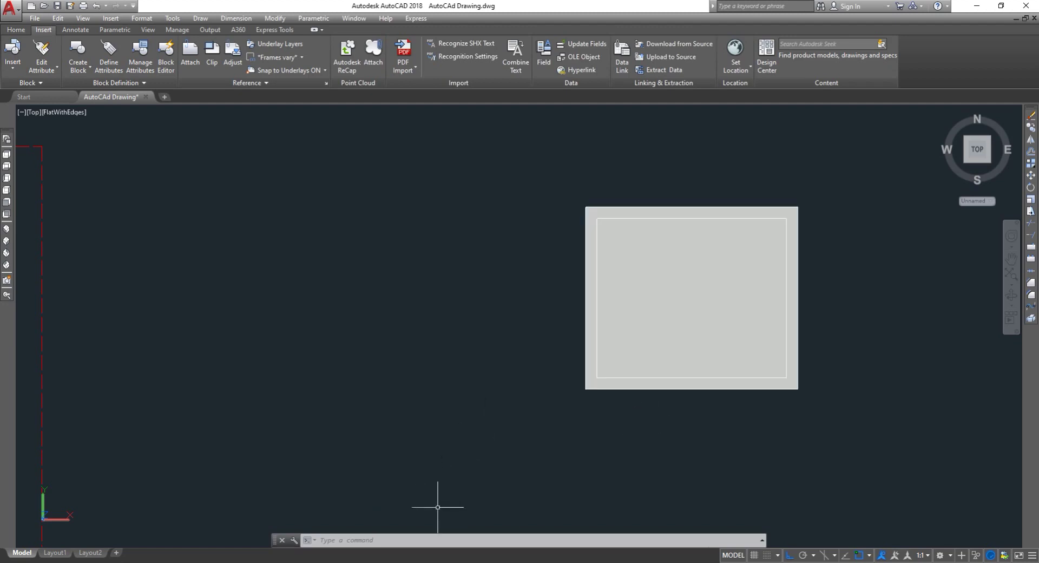
click(445, 535)
text(w)
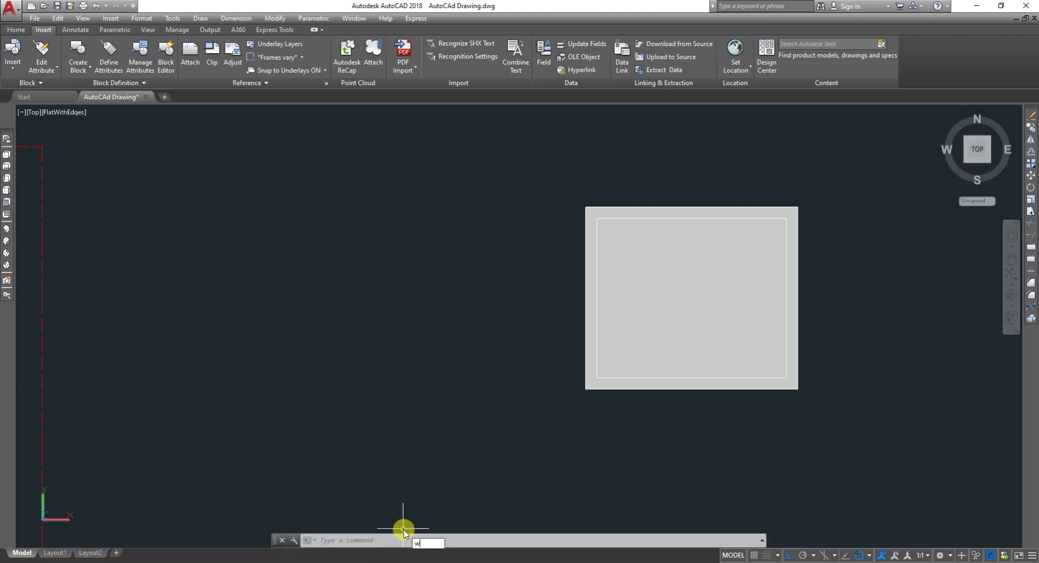
Step: Switch the visual style to 2D Wireframe so the walls show as two nested square outlines
text(Wire)
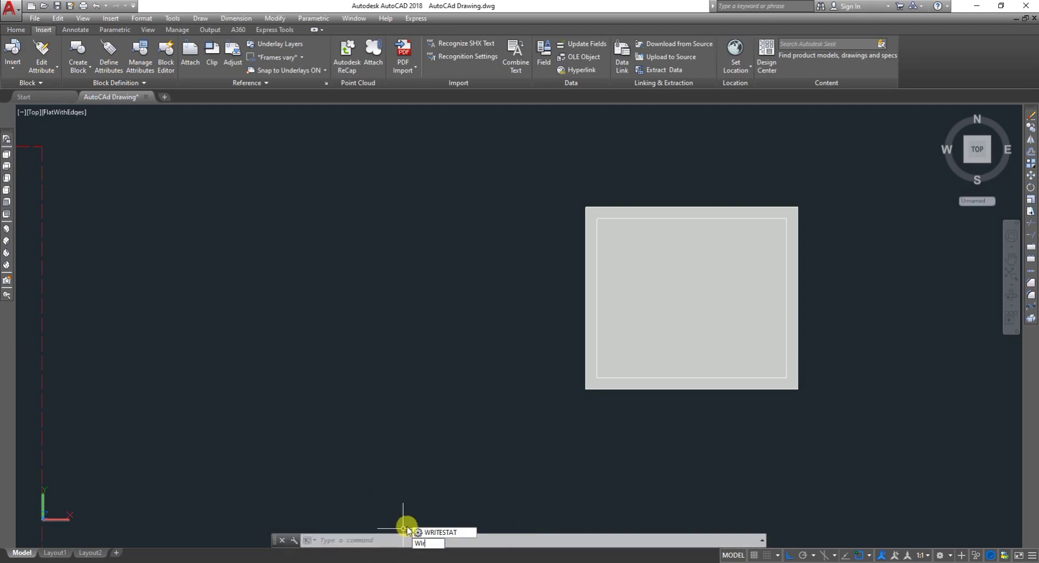
key(BackSpace)
key(BackSpace)
key(BackSpace)
text(WOre)
click(352, 541)
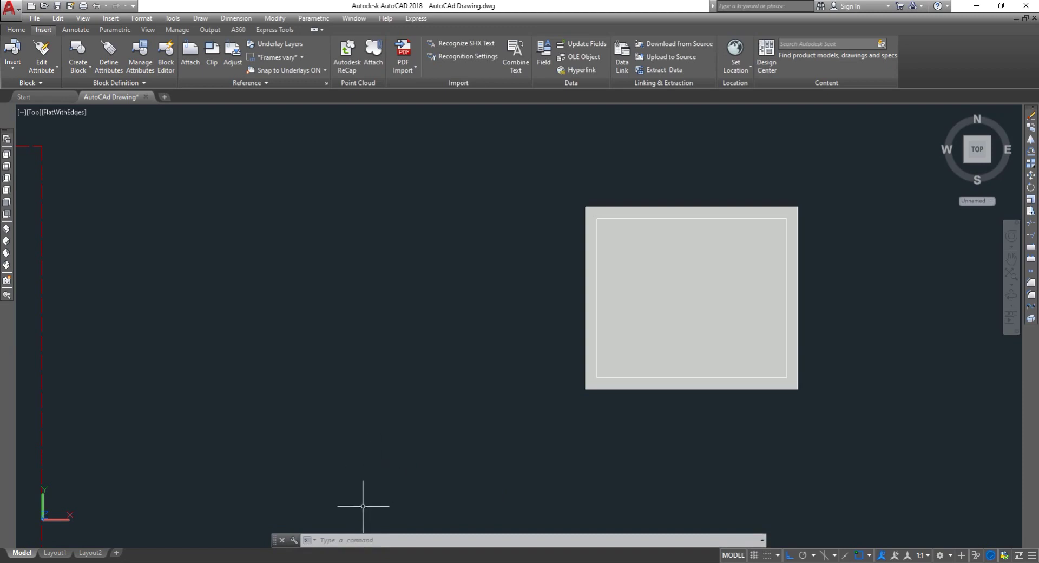
click(361, 543)
text(2d)
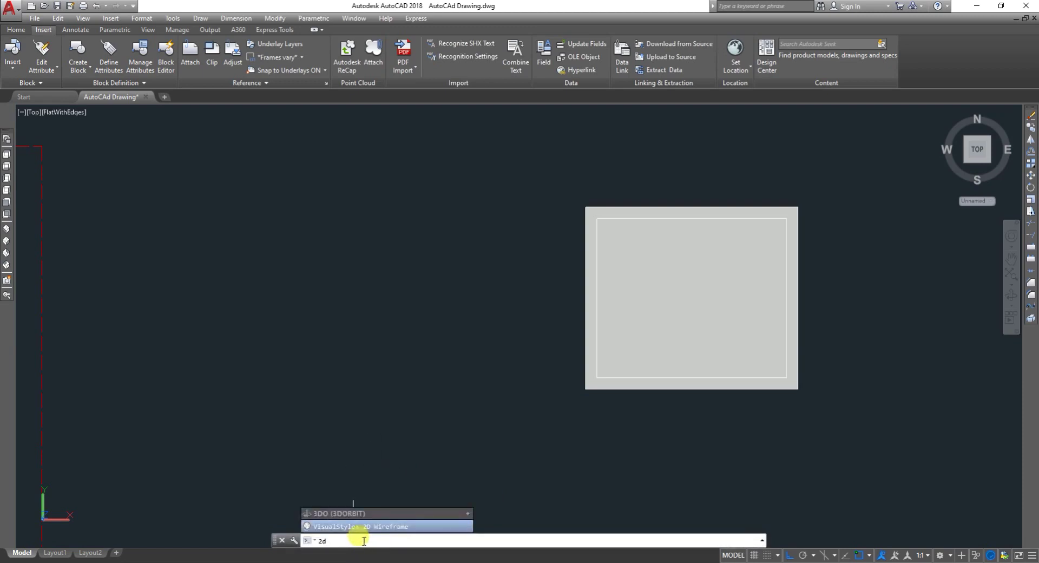
click(378, 525)
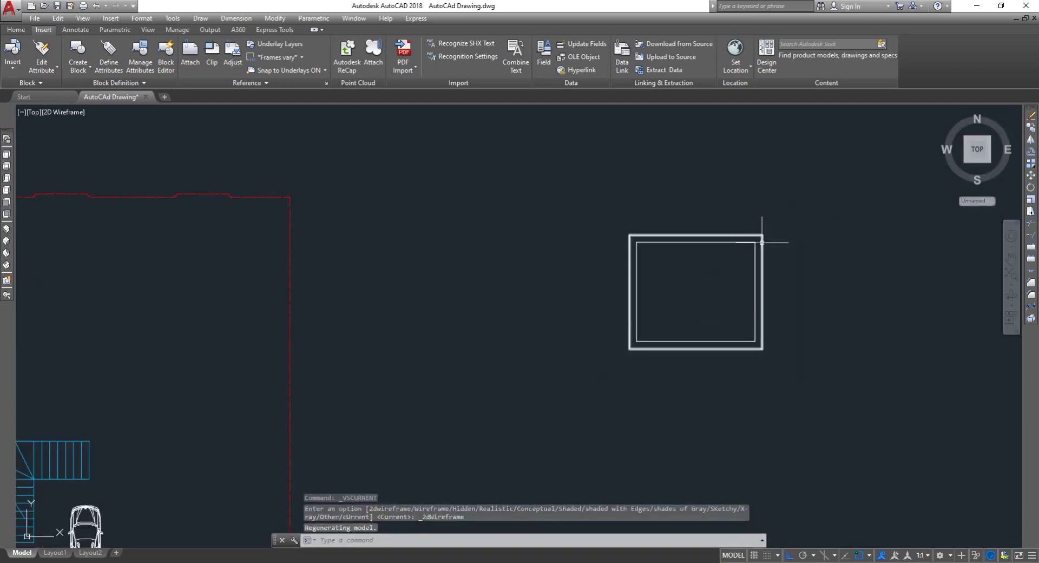
scroll(766, 241, up, 4)
key(Escape)
scroll(698, 278, down, 2)
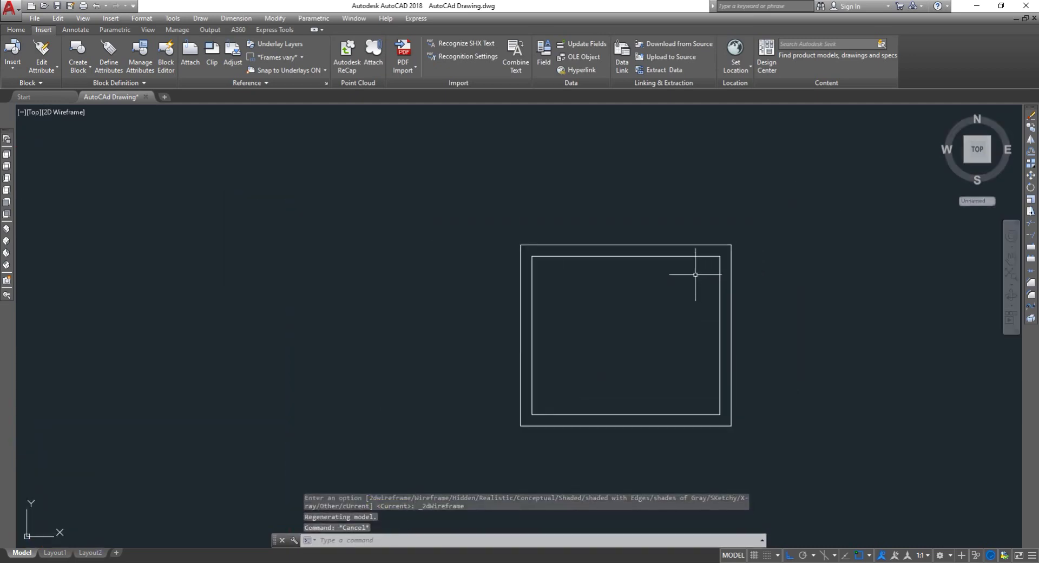
Step: Use SUBTRACT to remove the inner extruded solid from the outer wall solid
text(su)
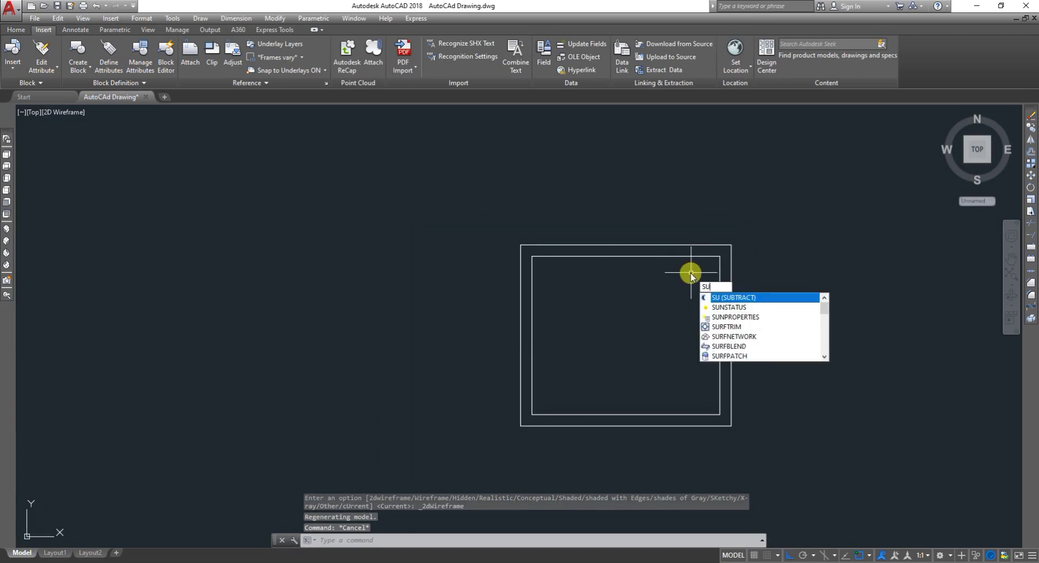
text(b)
key(Return)
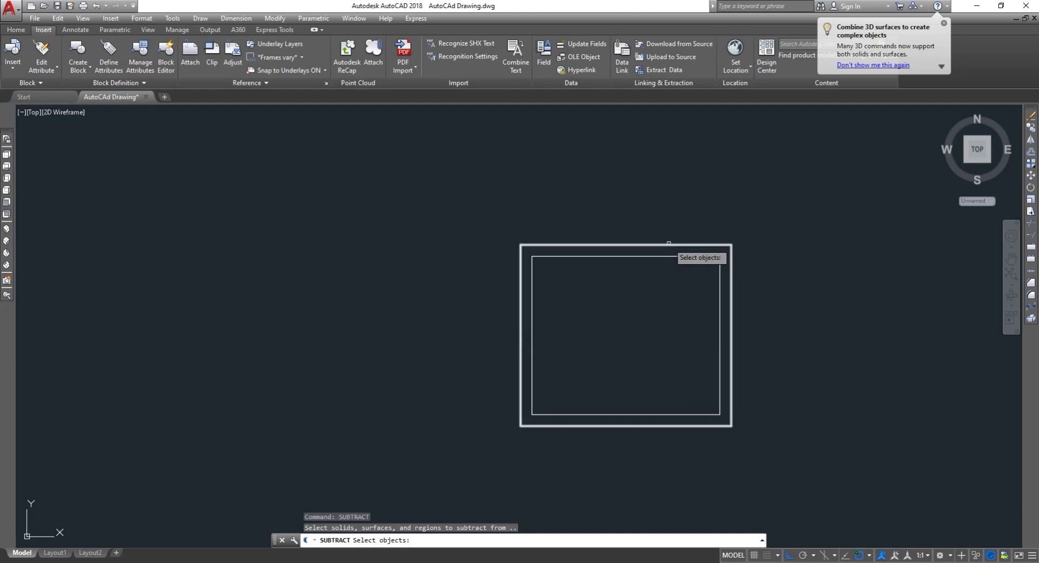
click(669, 244)
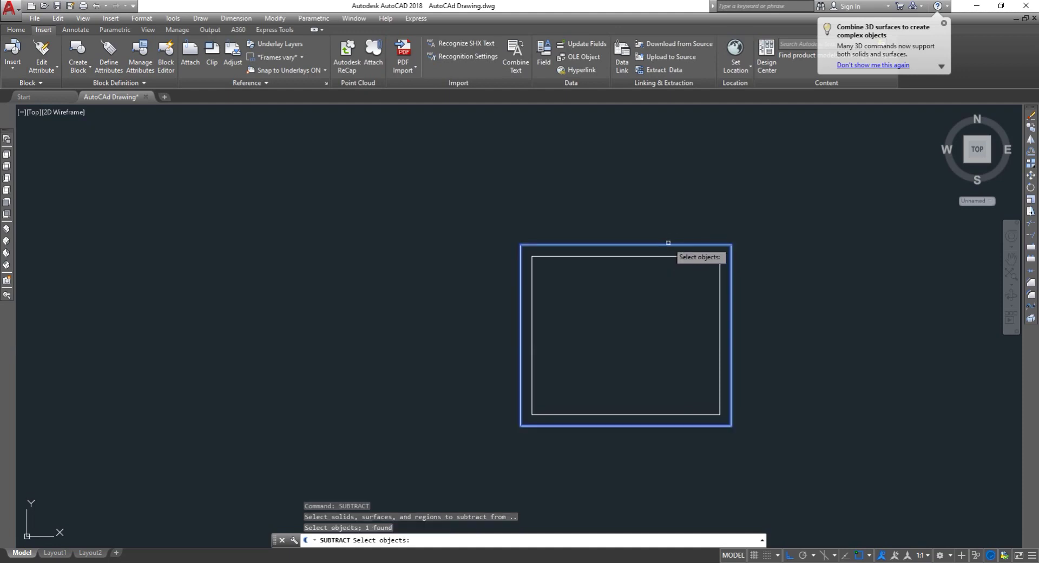
key(Return)
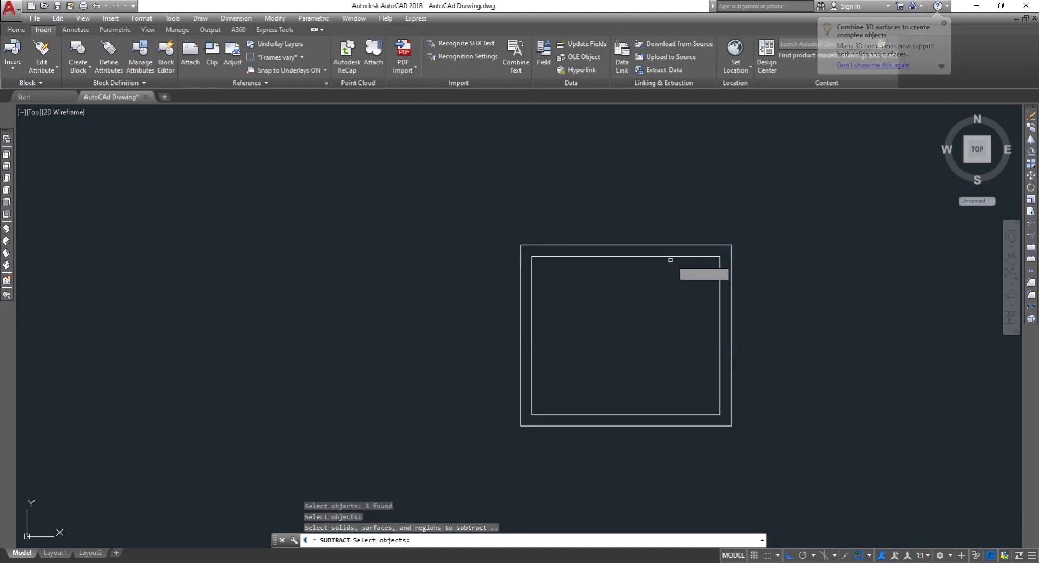
click(670, 260)
key(Return)
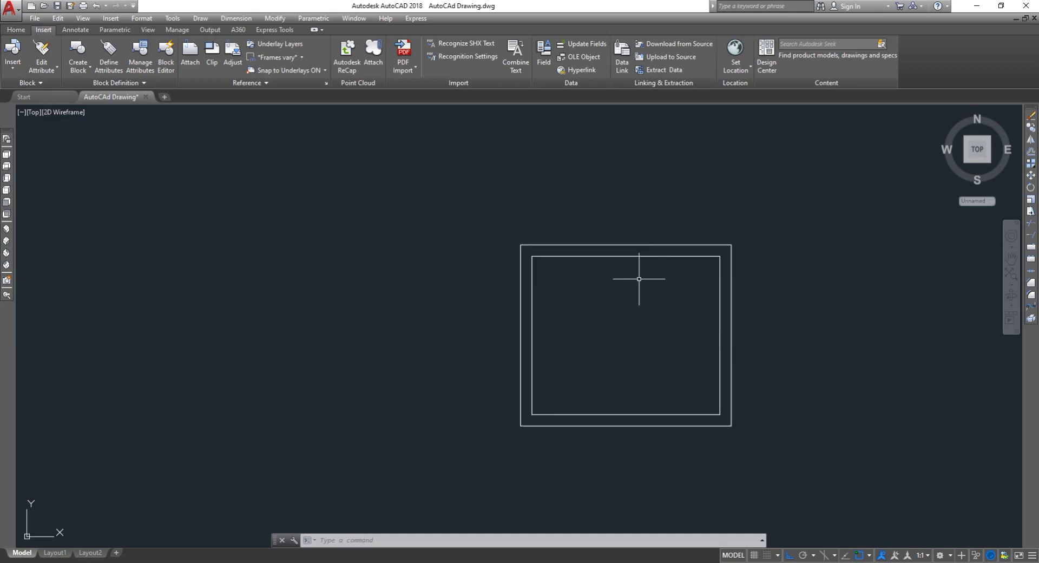
Step: Apply Flat with Edges shading and inspect the hollow box from the SW Isometric view
click(384, 539)
text(SHADE)
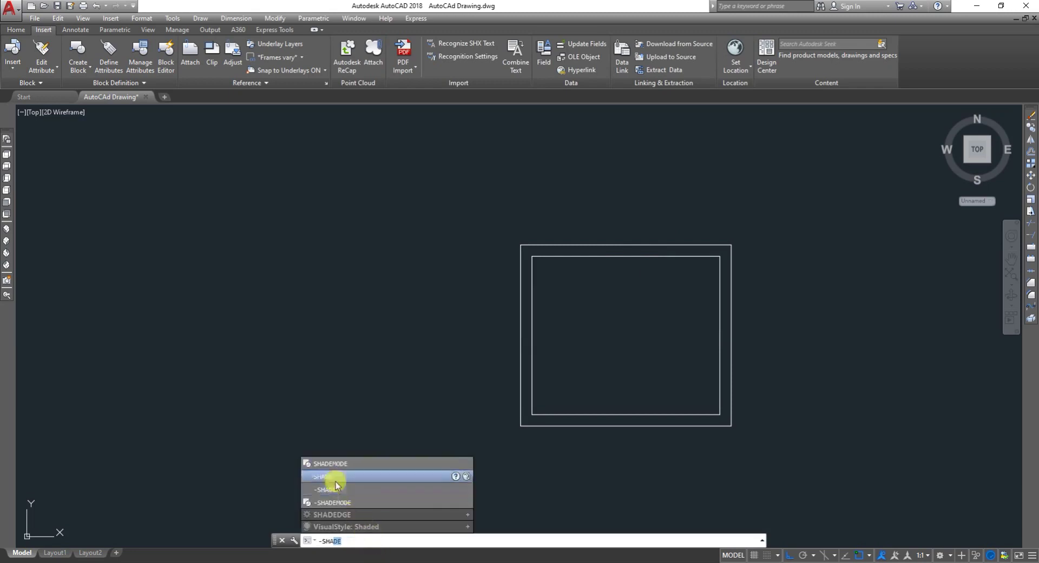
click(339, 476)
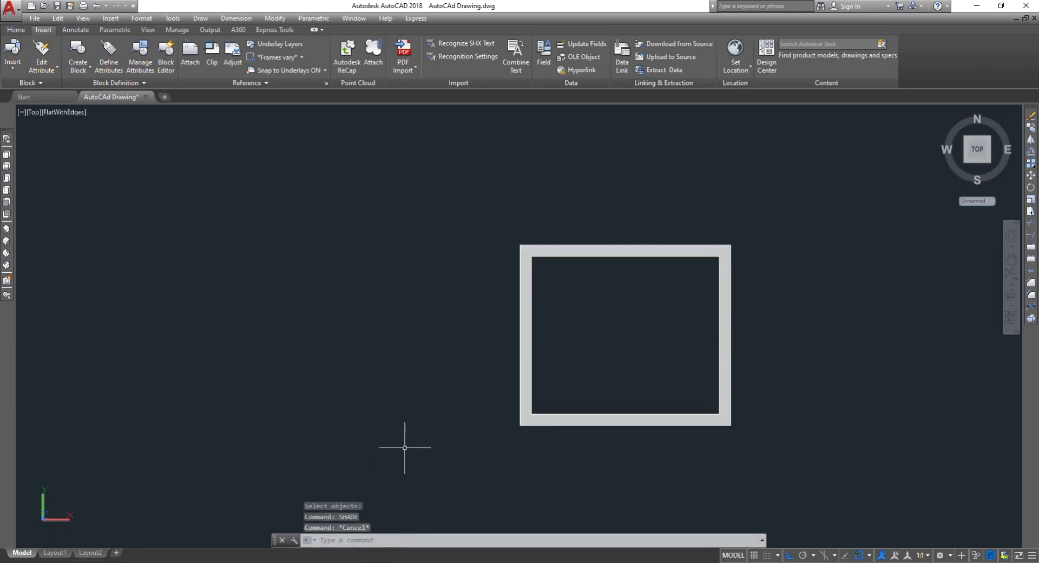
click(7, 233)
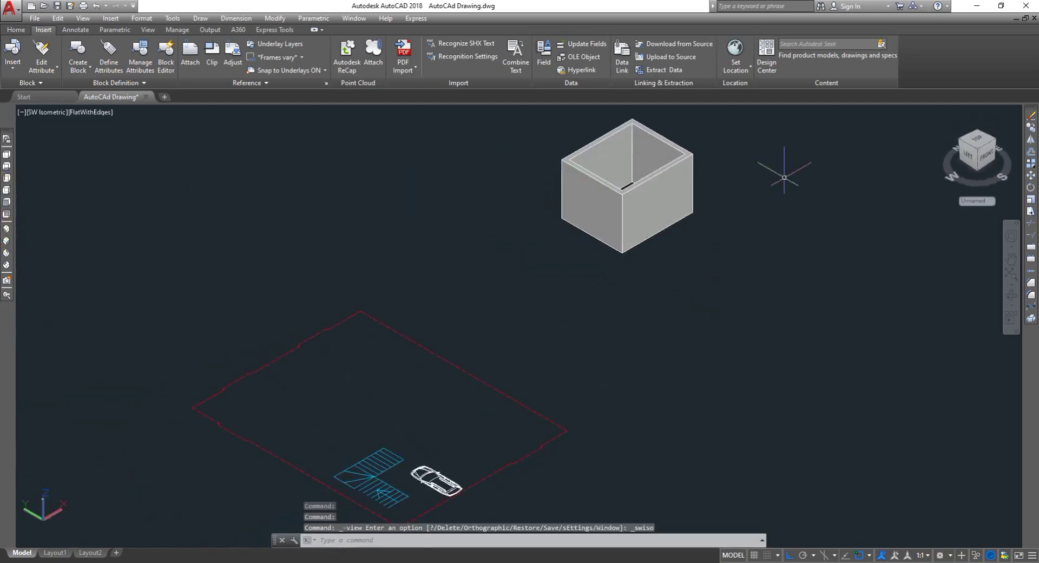
scroll(662, 241, down, 2)
scroll(654, 132, up, 2)
scroll(652, 130, up, 4)
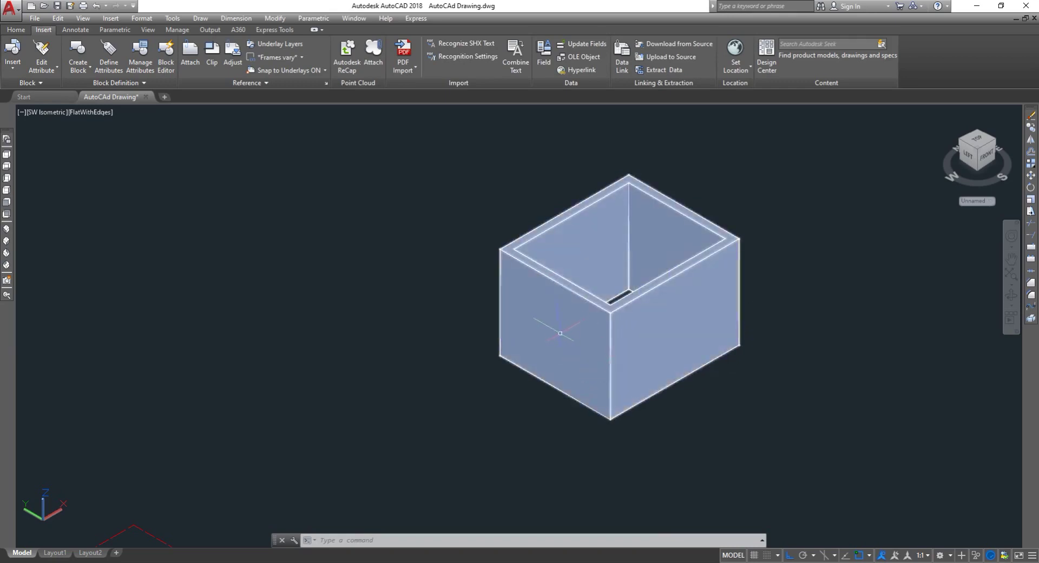
Step: Return to the Top view of the shaded square wall ring
click(817, 424)
key(Escape)
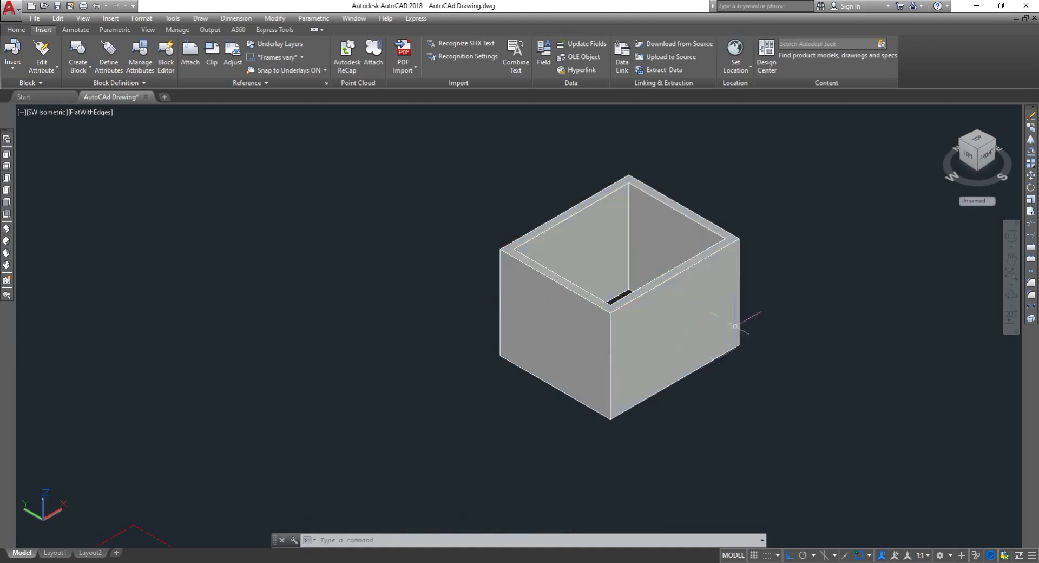
scroll(653, 226, up, 3)
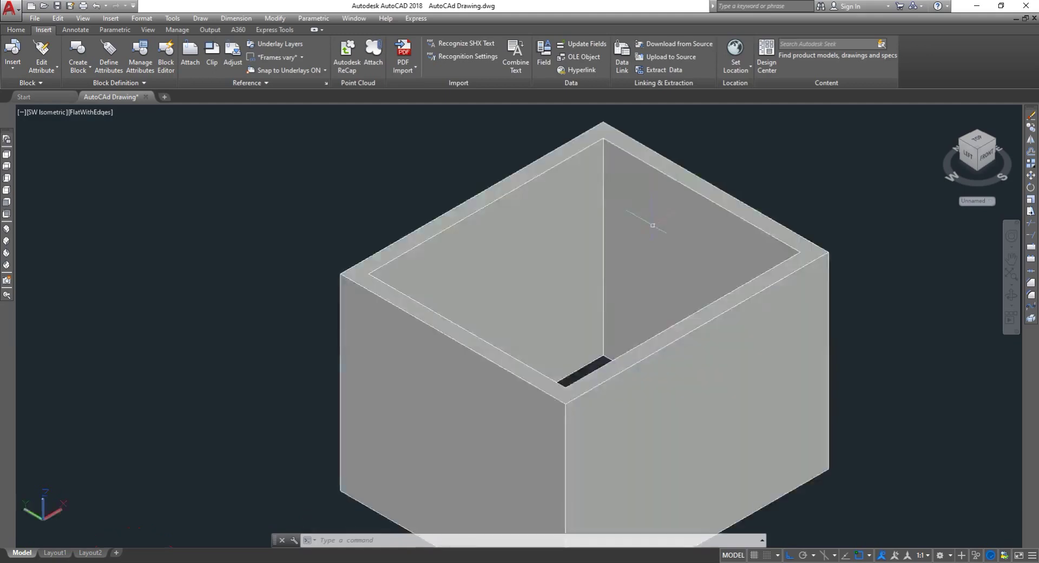
scroll(653, 225, down, 1)
scroll(644, 214, down, 2)
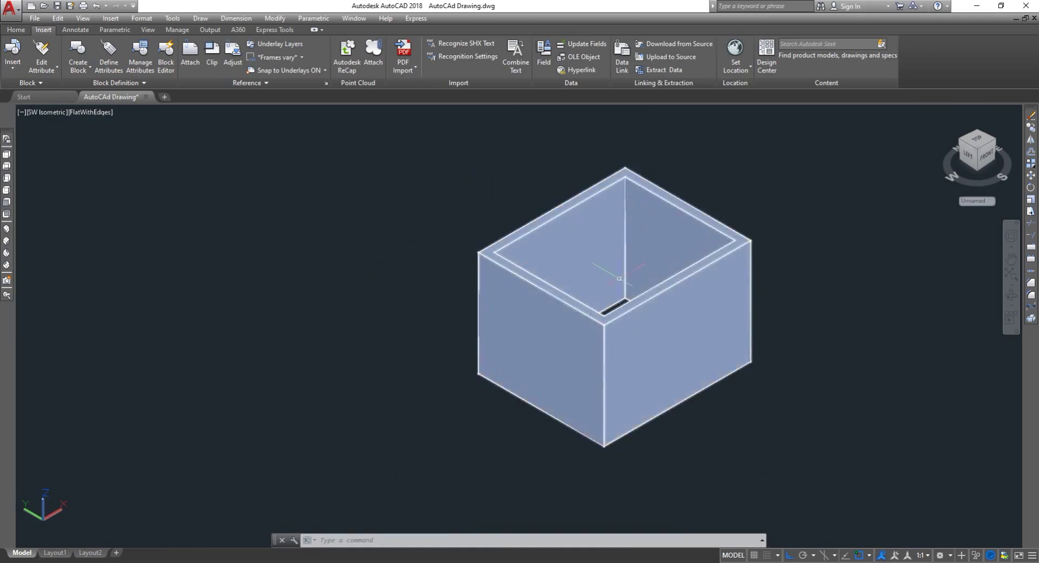
click(6, 155)
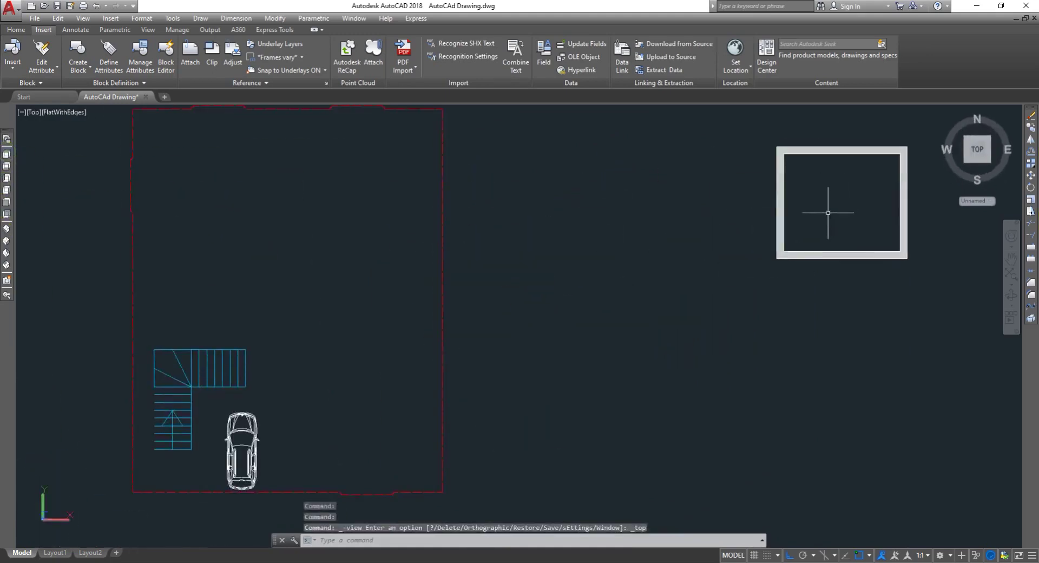
Step: Start the 3DORBIT command from the command line on the hollow wall ring
scroll(886, 176, up, 2)
scroll(869, 201, up, 2)
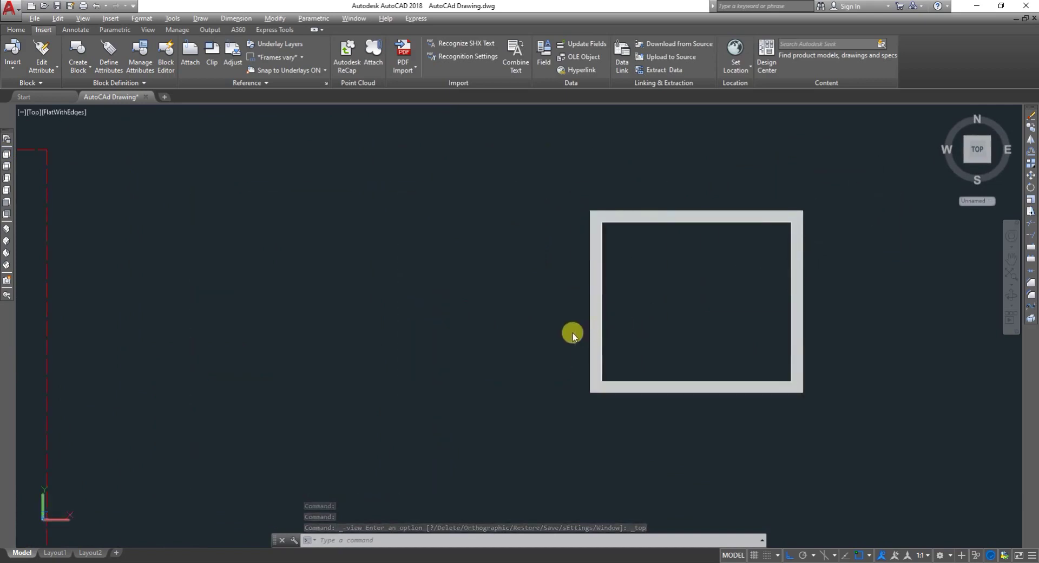
drag(573, 332, 530, 339)
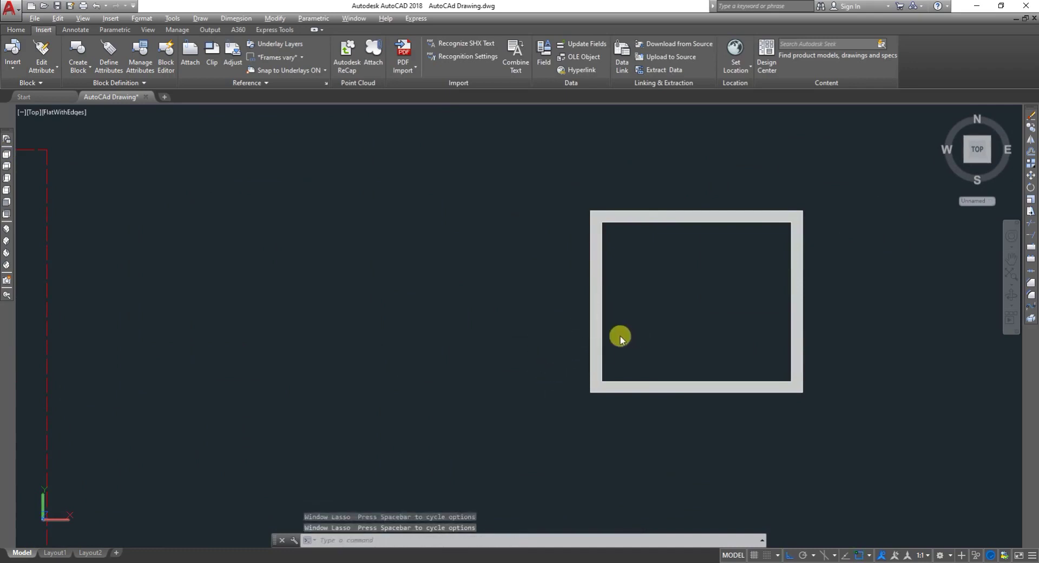
scroll(618, 336, down, 2)
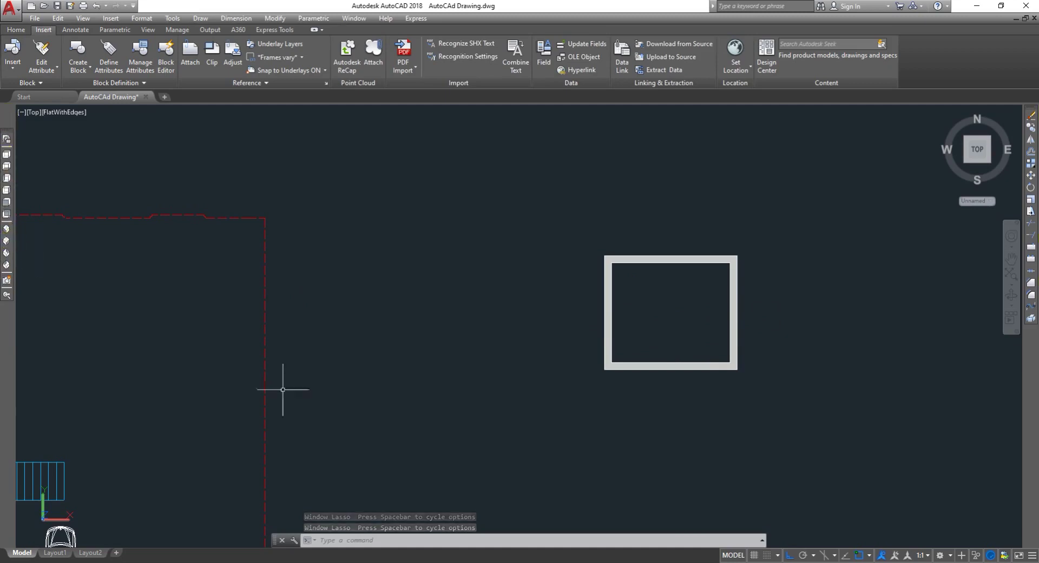
click(411, 541)
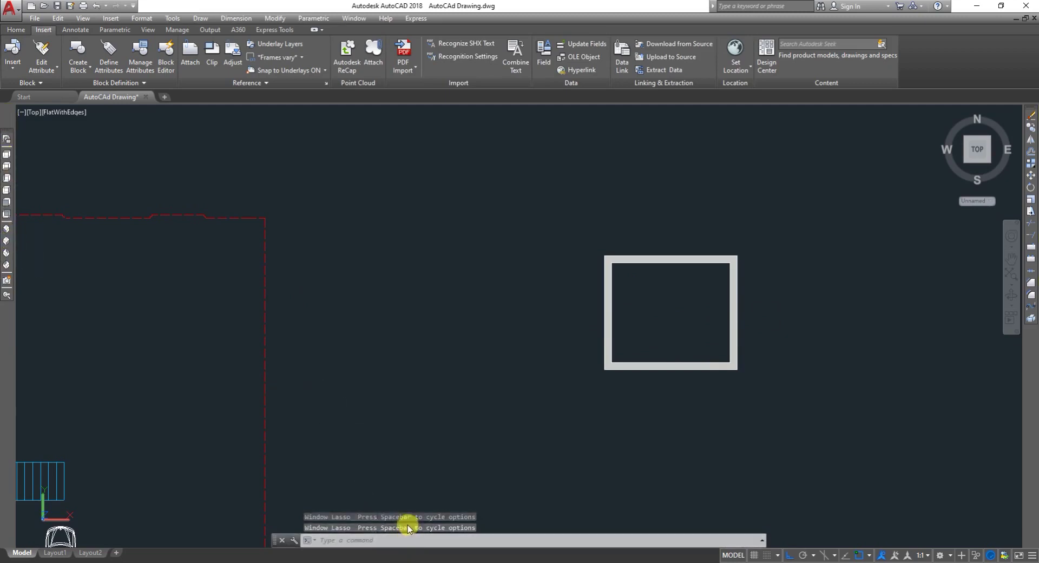
text(3d)
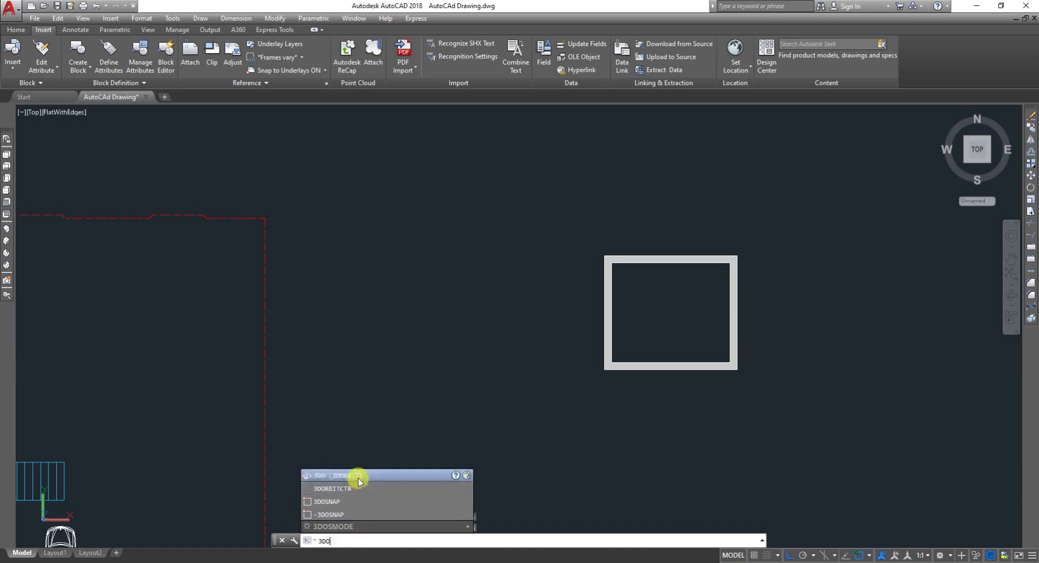
click(344, 476)
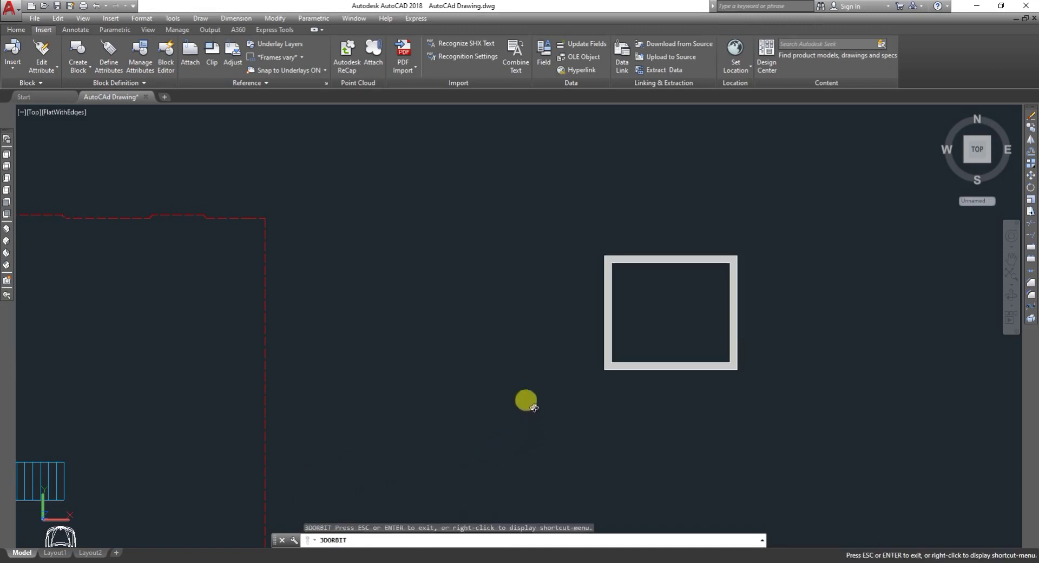
Step: Orbit to a tilted 3D angle of the hollow box, exit 3DORBIT, and return to Top view
mouse_move(622, 411)
mouse_down()
mouse_move(642, 403)
mouse_move(635, 364)
mouse_move(660, 304)
mouse_move(686, 304)
mouse_move(707, 278)
mouse_move(471, 313)
mouse_move(111, 294)
mouse_move(146, 293)
mouse_move(120, 307)
mouse_move(352, 334)
mouse_move(313, 329)
mouse_move(459, 388)
mouse_move(417, 392)
mouse_move(594, 413)
mouse_move(556, 417)
mouse_move(522, 447)
mouse_move(535, 487)
mouse_move(462, 481)
mouse_move(348, 515)
mouse_move(377, 441)
mouse_up()
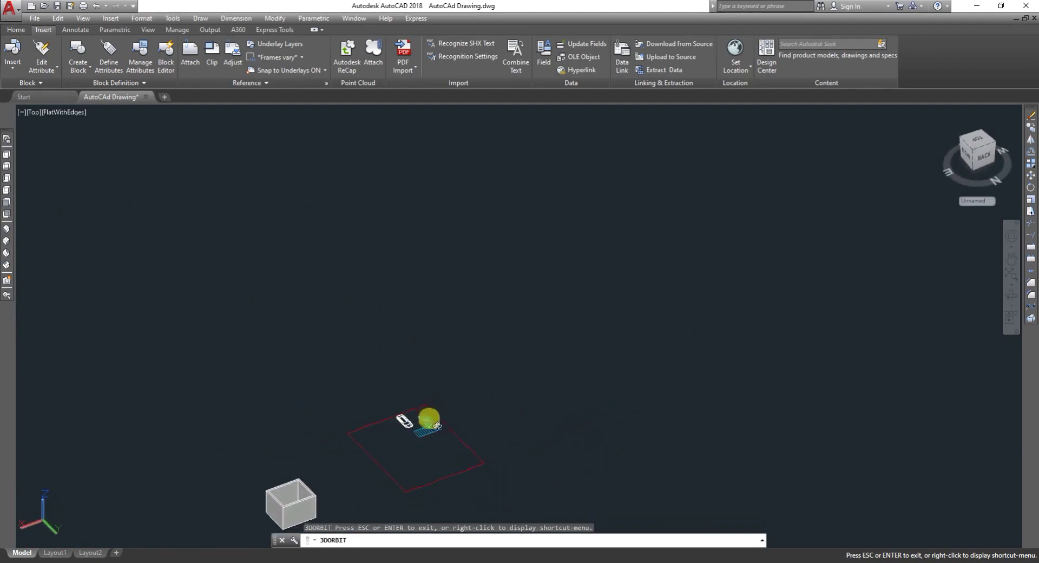
mouse_move(437, 426)
mouse_down()
mouse_move(290, 487)
mouse_move(291, 515)
mouse_move(283, 494)
mouse_up()
key(Escape)
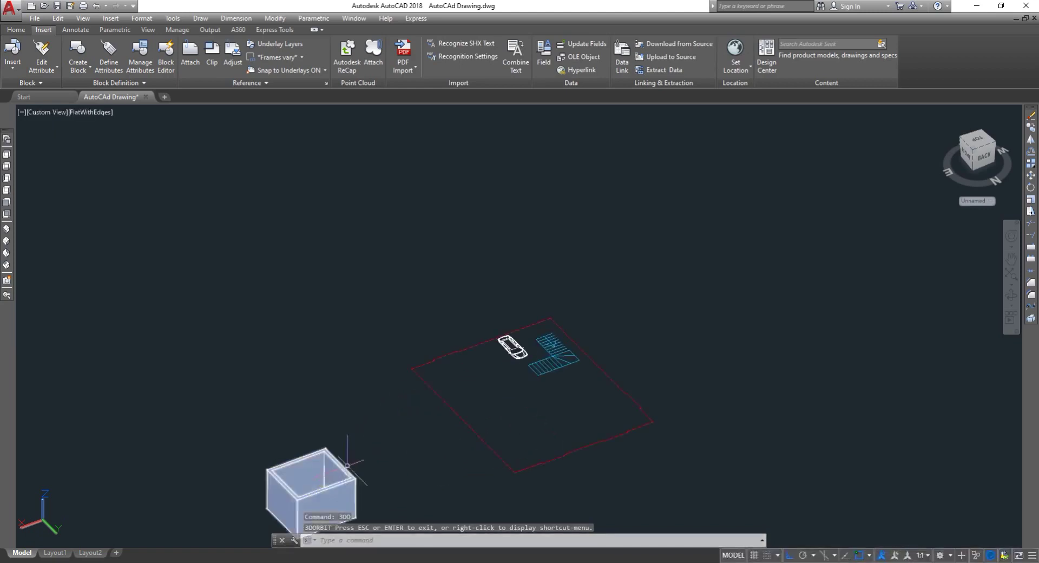
click(7, 154)
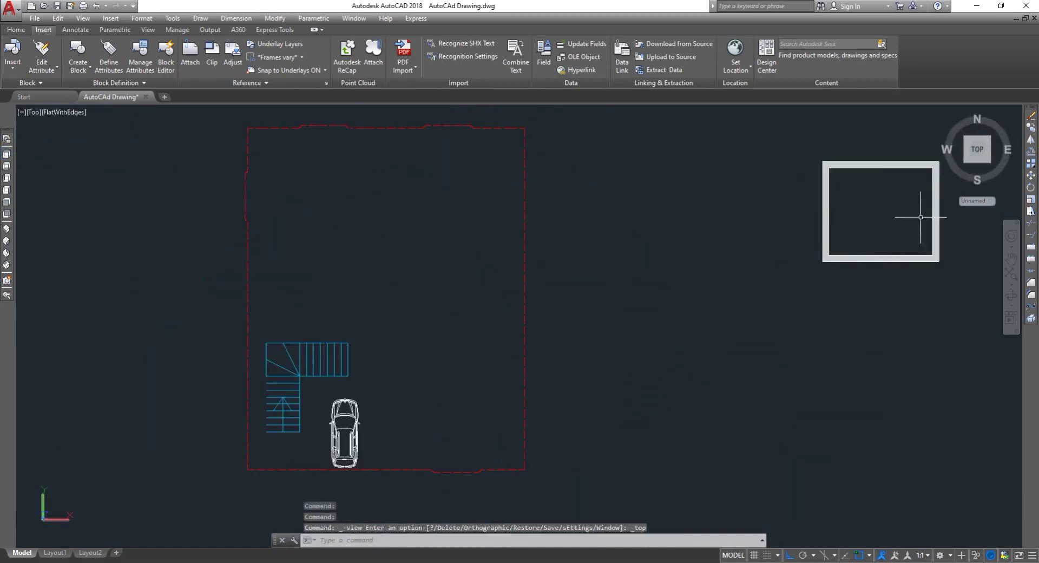
scroll(914, 222, down, 5)
scroll(944, 177, up, 5)
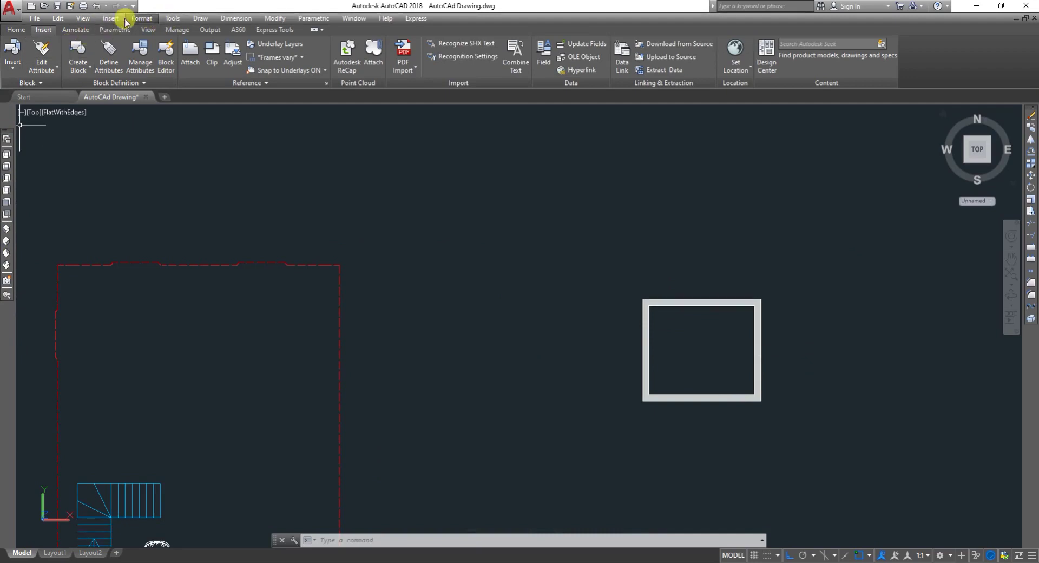
click(132, 6)
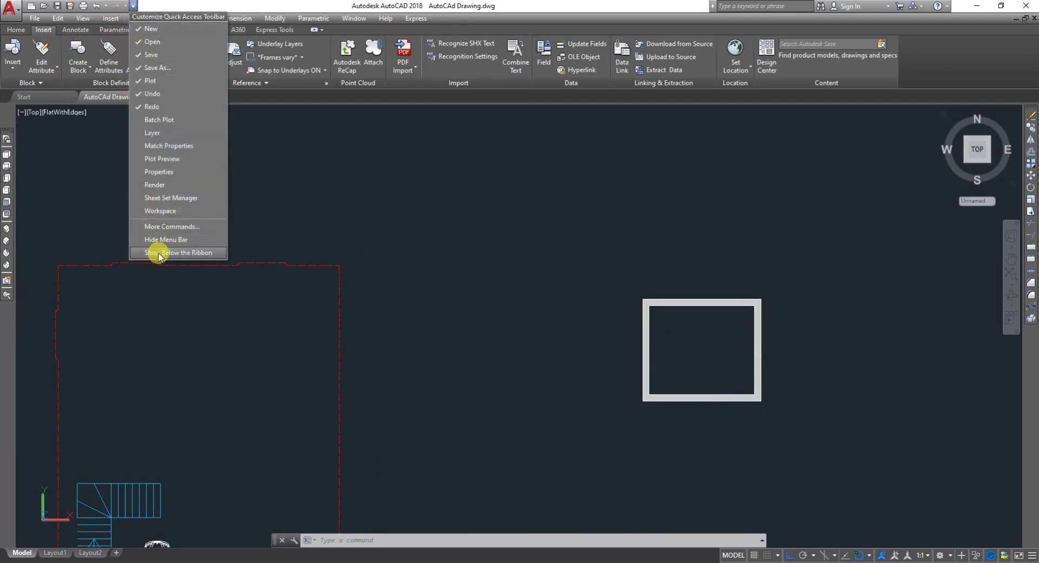
click(130, 5)
click(172, 18)
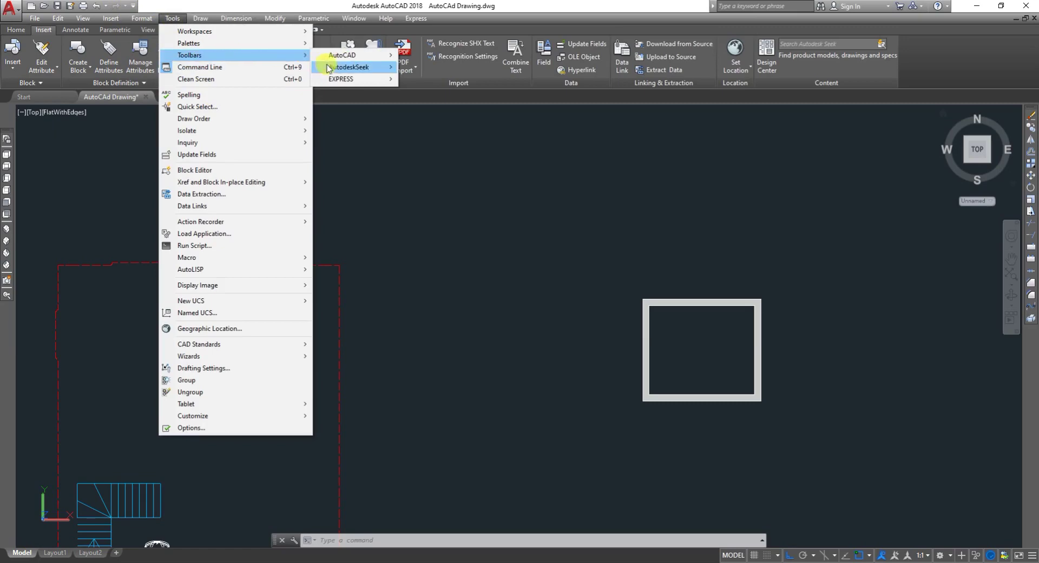
mouse_move(190, 55)
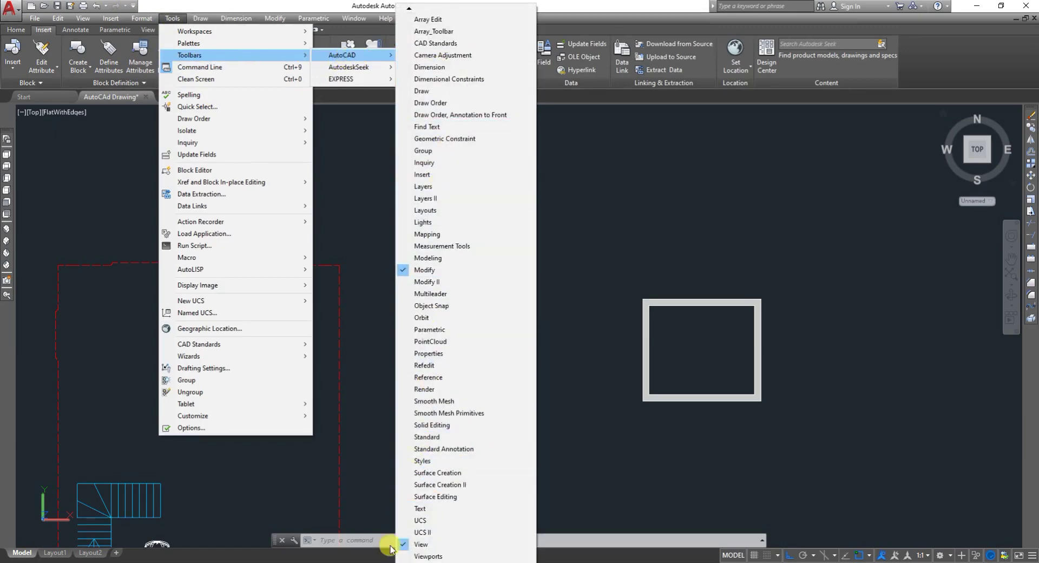
mouse_move(342, 54)
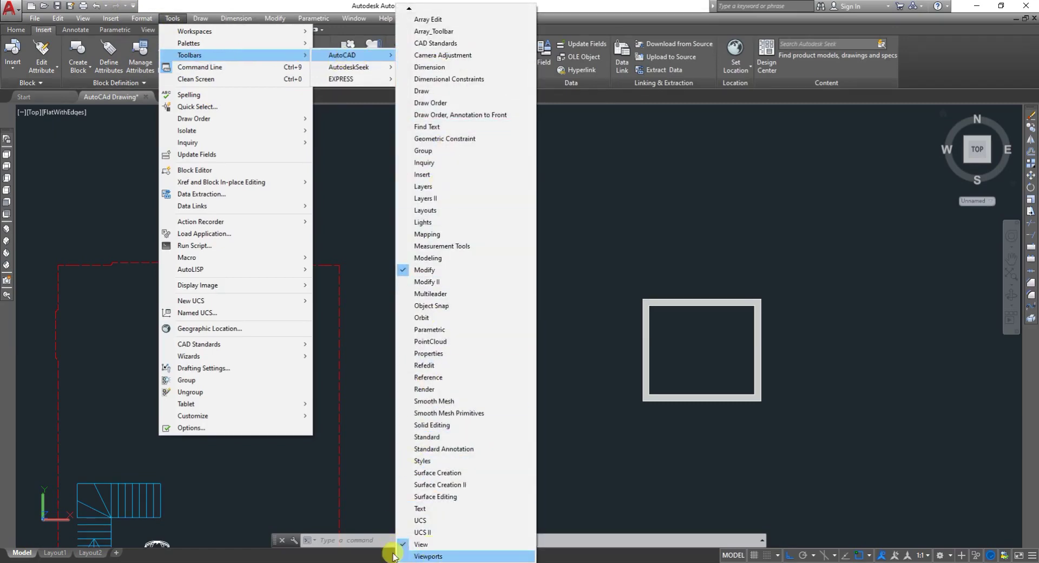
click(93, 186)
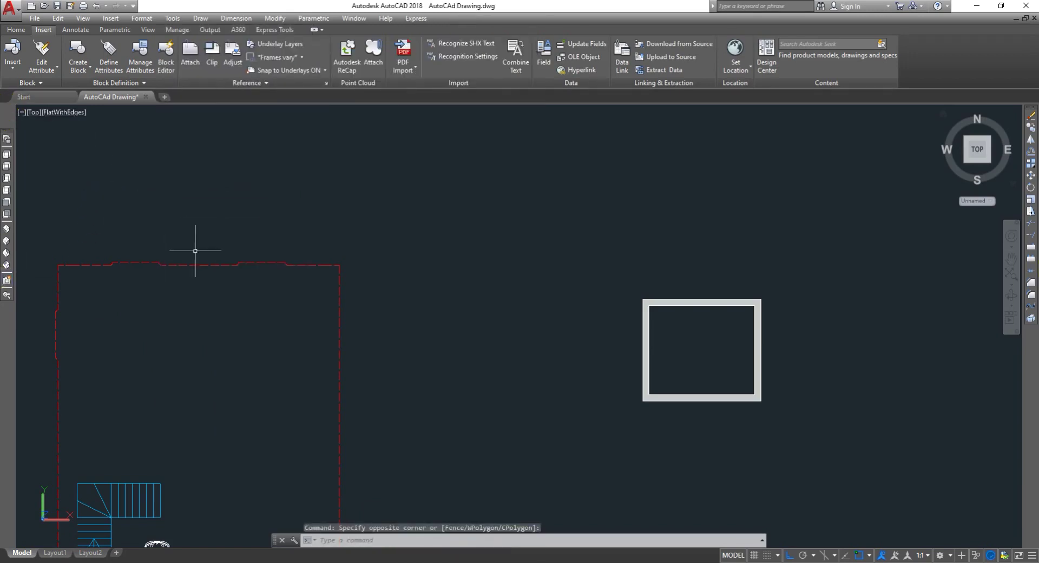
scroll(685, 363, down, 4)
scroll(730, 425, up, 3)
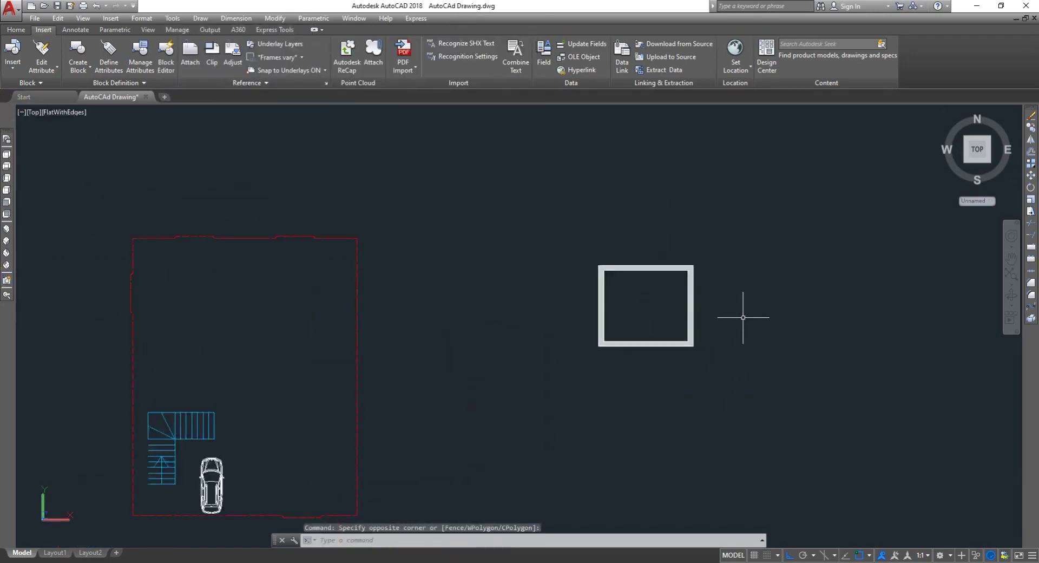
click(546, 371)
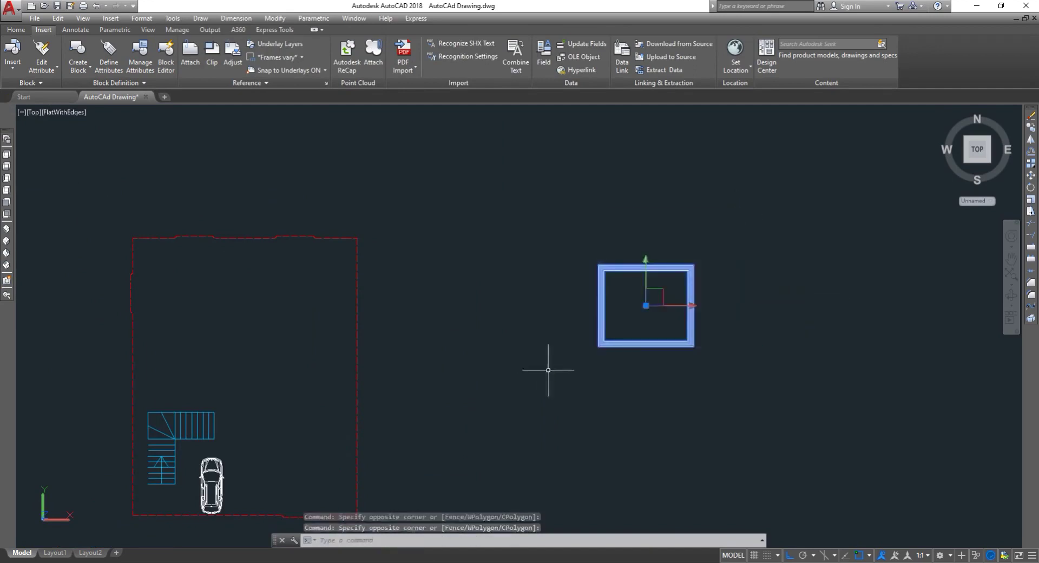
key(Escape)
click(564, 241)
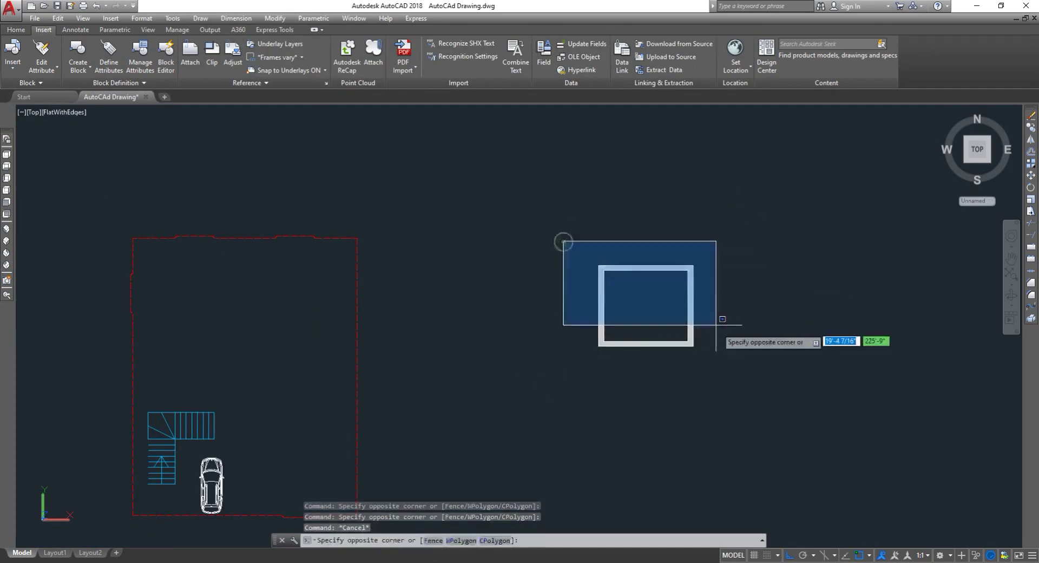
click(751, 386)
key(Escape)
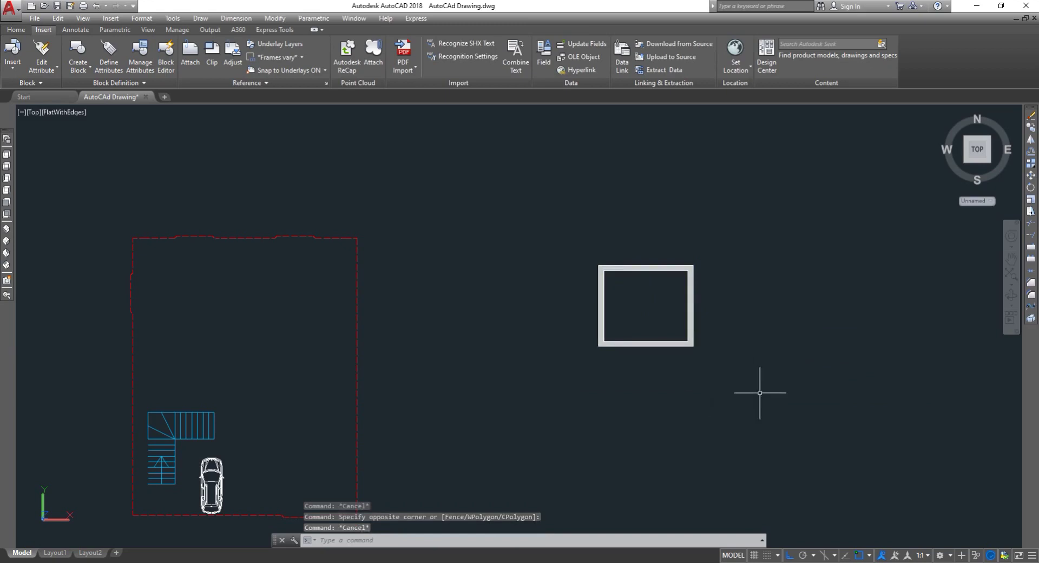
click(781, 414)
key(Escape)
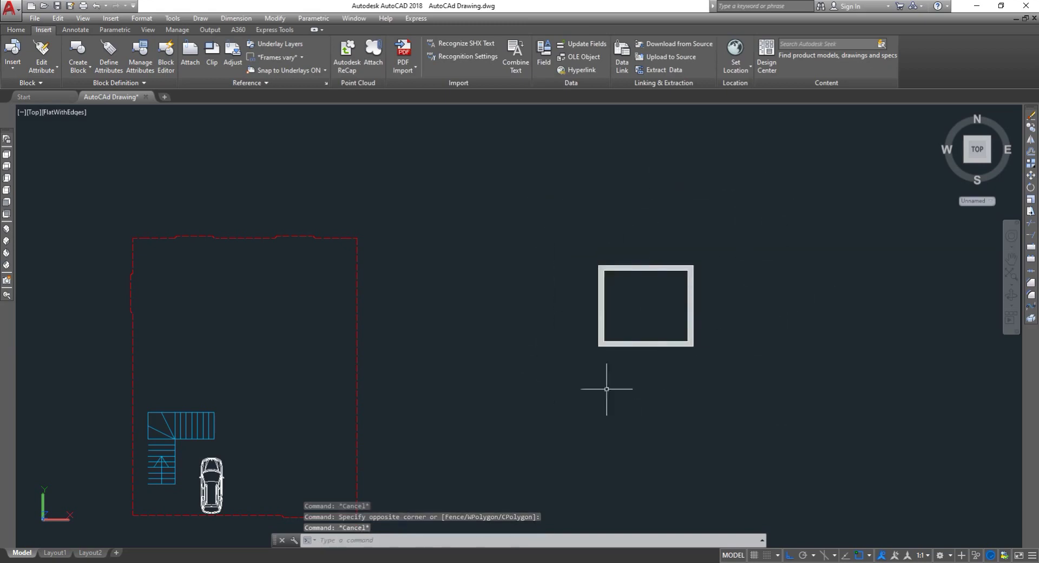
scroll(664, 305, up, 5)
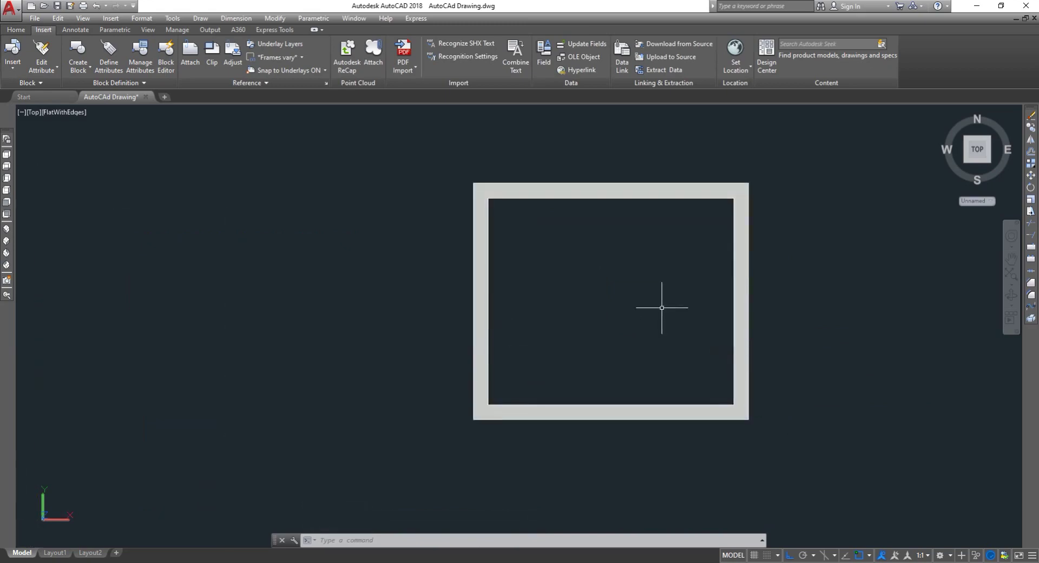
scroll(661, 308, down, 2)
scroll(661, 305, up, 2)
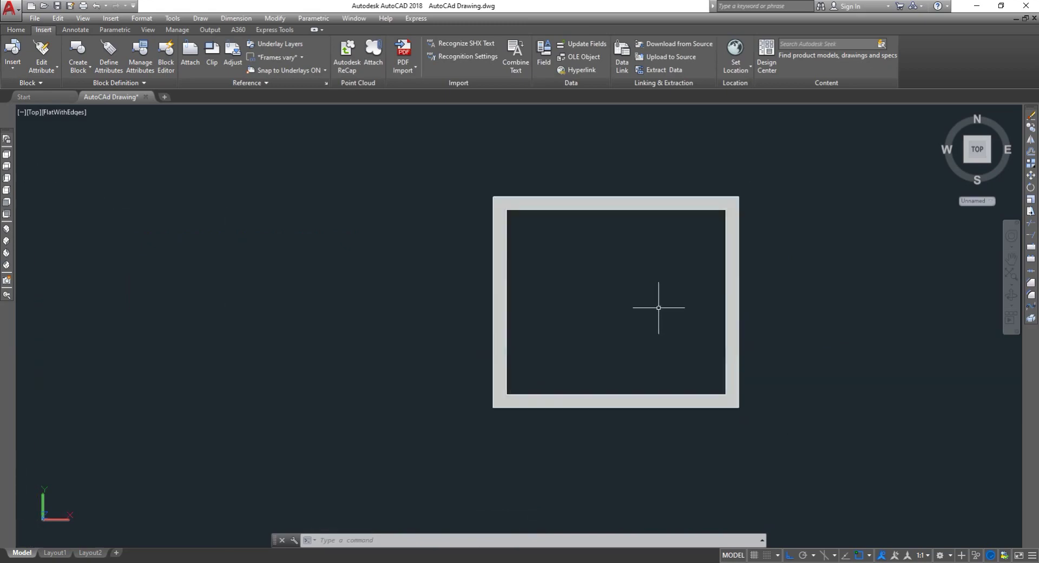
scroll(661, 305, down, 6)
scroll(659, 307, up, 2)
scroll(660, 309, up, 2)
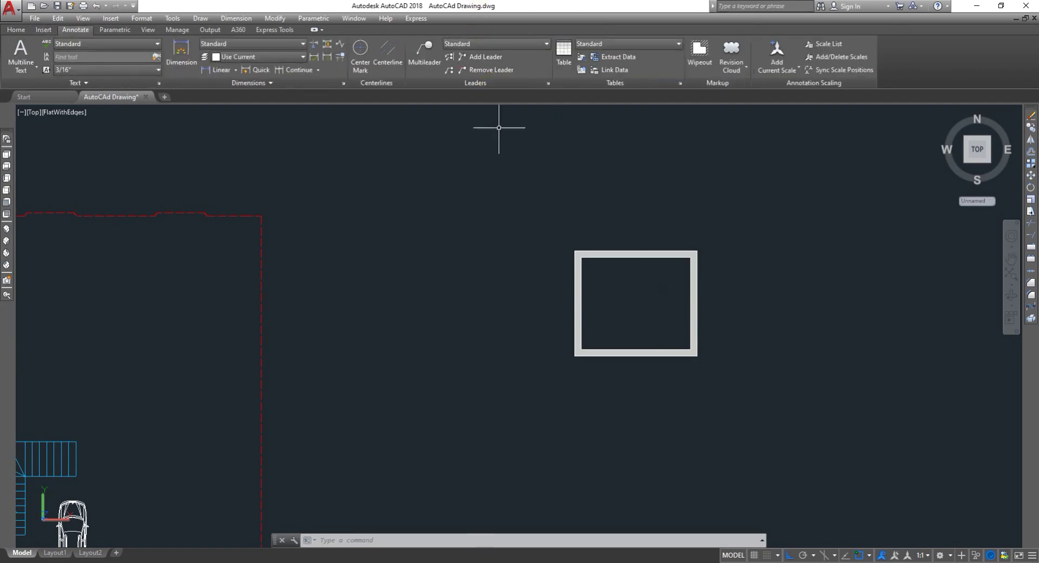
scroll(533, 221, down, 2)
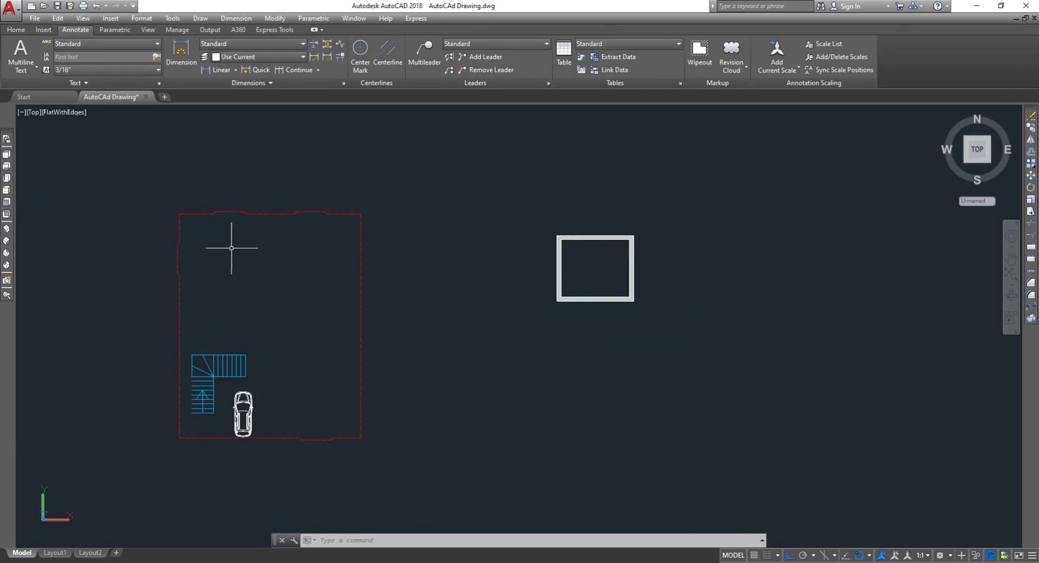
scroll(243, 243, up, 3)
scroll(241, 232, down, 4)
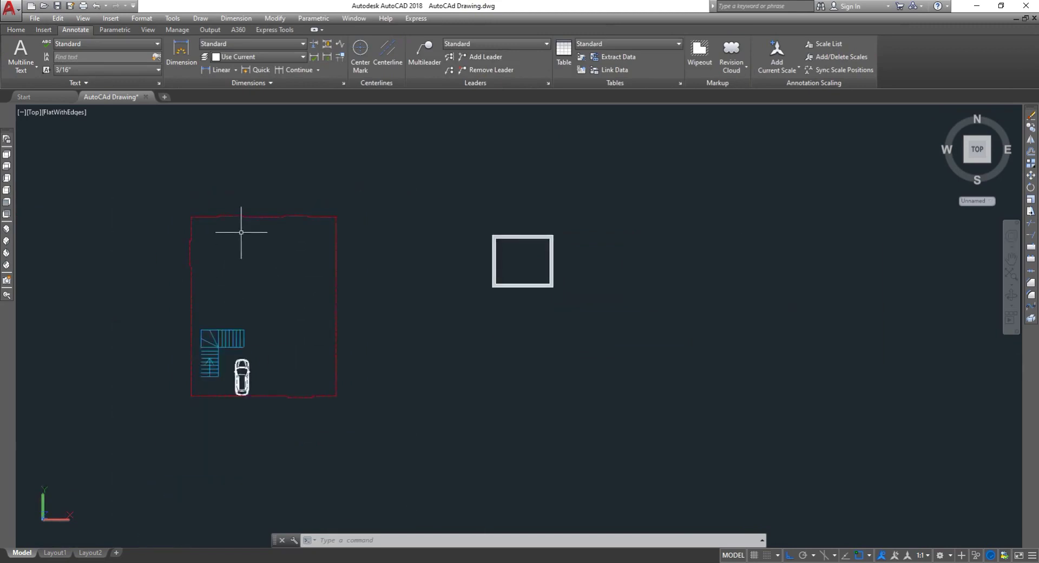
scroll(561, 261, up, 3)
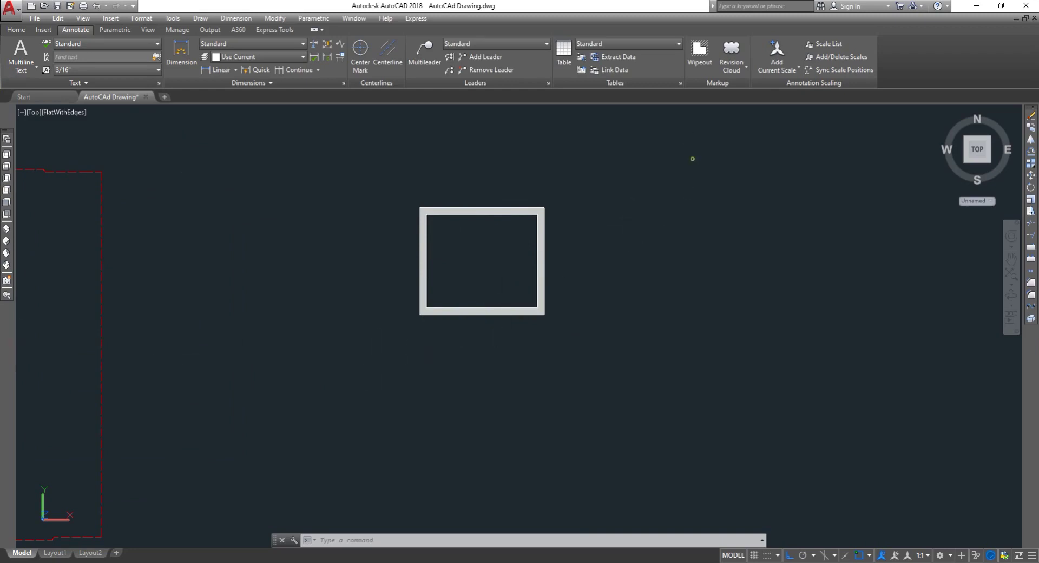
click(692, 159)
click(357, 385)
key(Escape)
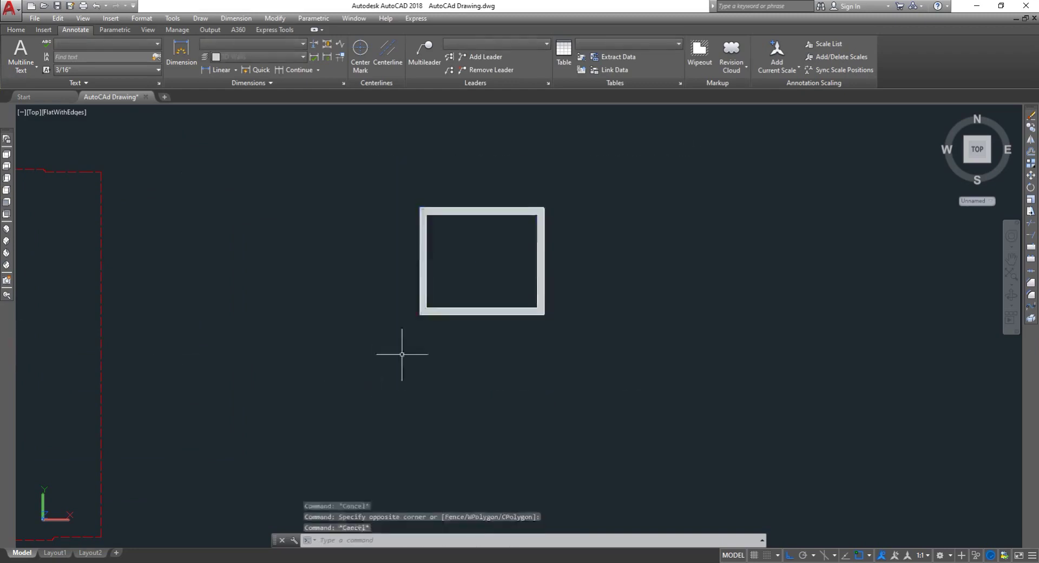
click(336, 183)
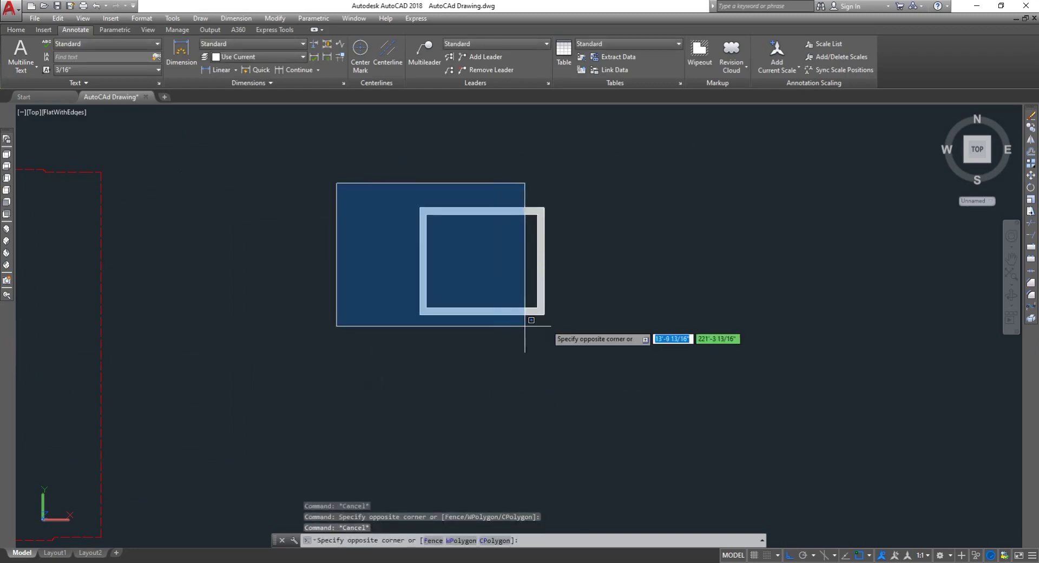
click(524, 325)
key(Escape)
click(595, 349)
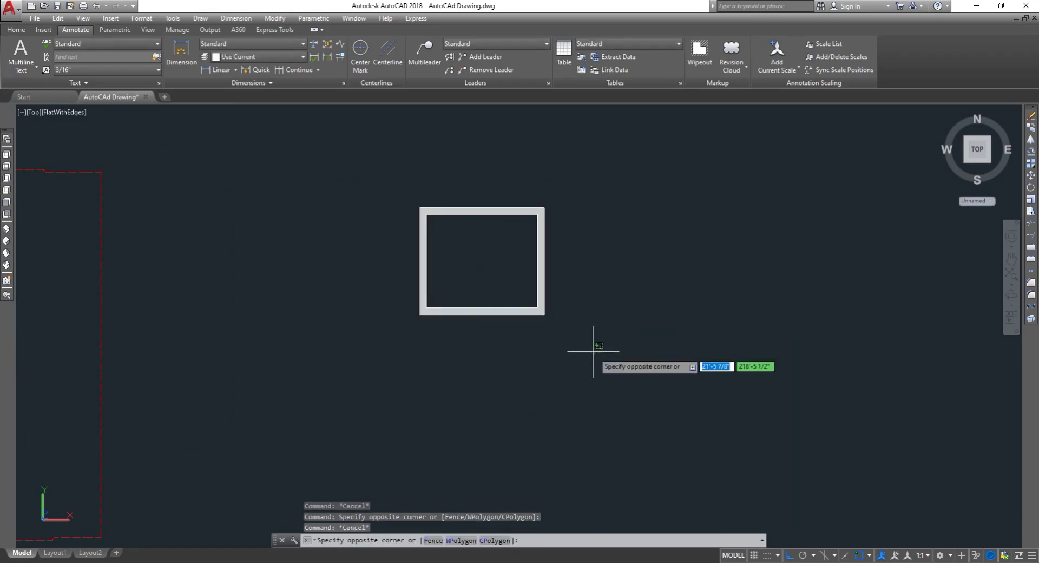
click(593, 351)
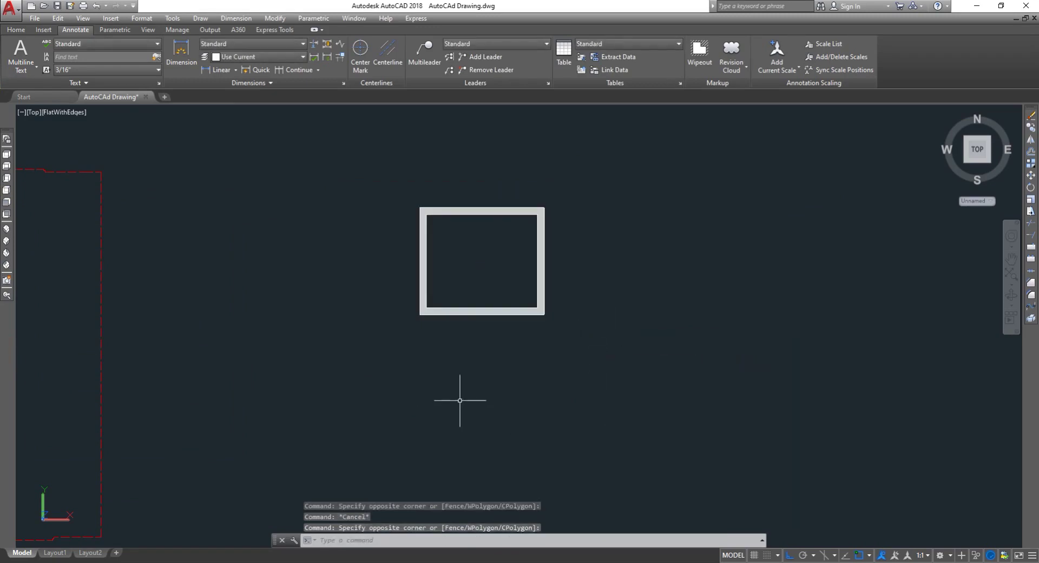